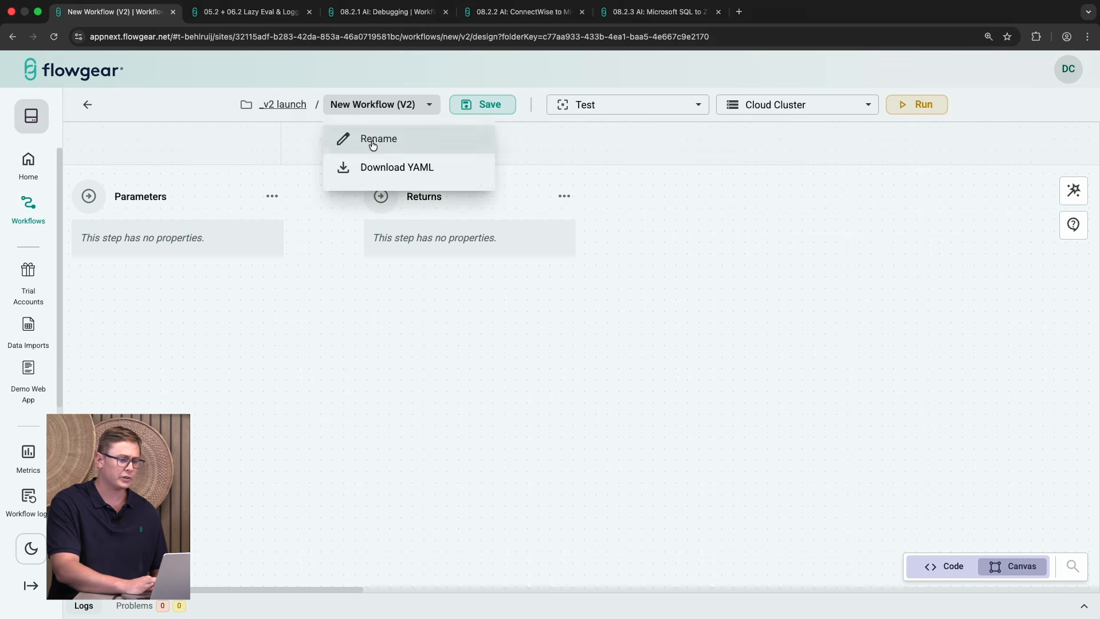
Step: Rename the new workflow to sf to intacct and save it
{"action": "left_click", "coordinate": [367, 138]}
{"action": "key", "text": "BackSpace"}
{"action": "key", "text": "BackSpace"}
{"action": "key", "text": "BackSpace"}
{"action": "key", "text": "BackSpace"}
{"action": "key", "text": "BackSpace"}
{"action": "key", "text": "BackSpace"}
{"action": "key", "text": "BackSpace"}
{"action": "key", "text": "BackSpace"}
{"action": "key", "text": "BackSpace"}
{"action": "key", "text": "BackSpace"}
{"action": "key", "text": "BackSpace"}
{"action": "key", "text": "BackSpace"}
{"action": "key", "text": "BackSpace"}
{"action": "key", "text": "BackSpace"}
{"action": "key", "text": "BackSpace"}
{"action": "key", "text": "BackSpace"}
{"action": "key", "text": "BackSpace"}
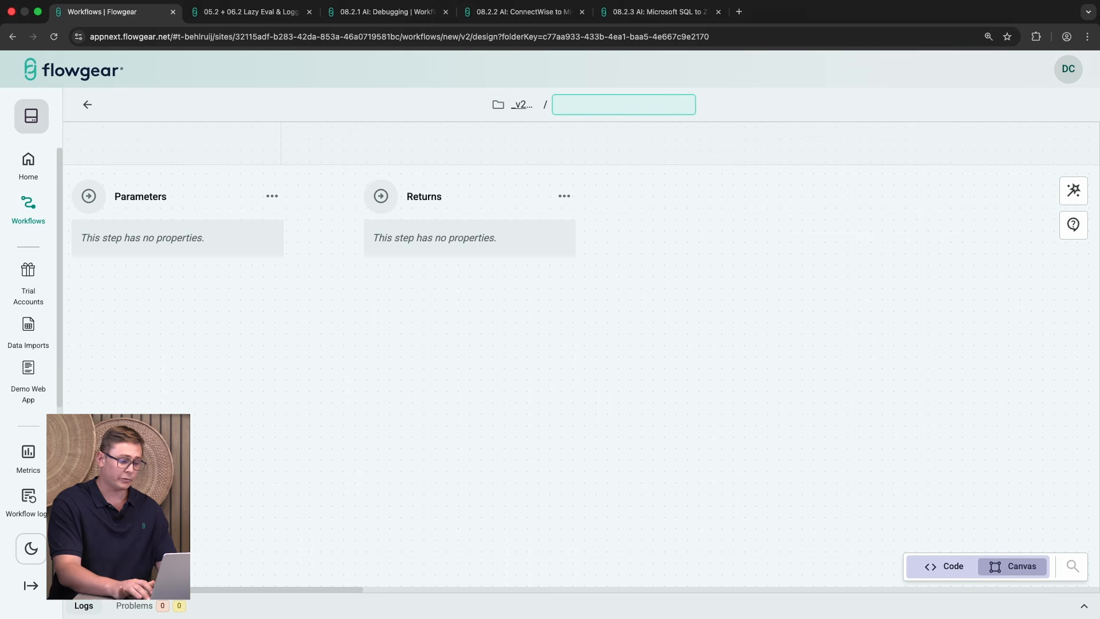
{"action": "type", "text": "sf"}
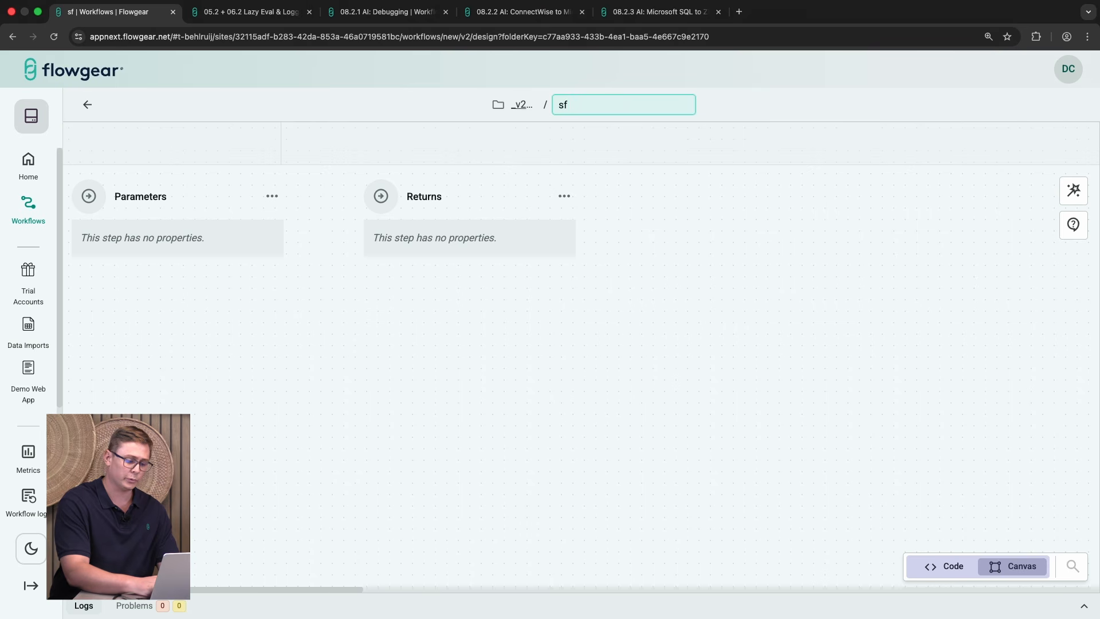
{"action": "type", "text": " to intac"}
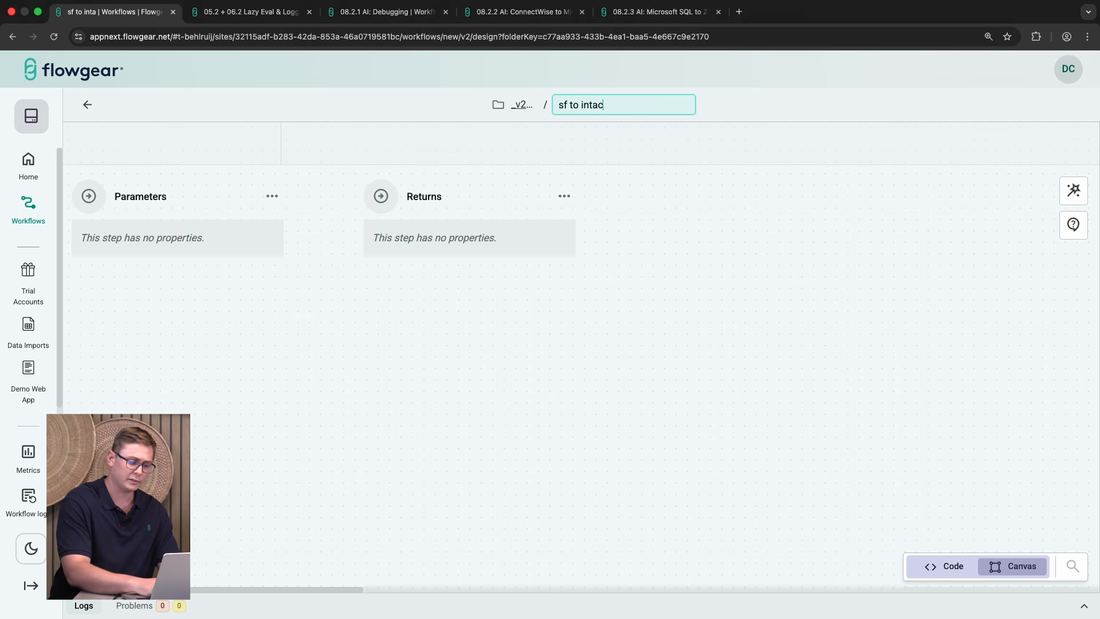
{"action": "type", "text": "ct"}
{"action": "key", "text": "Return"}
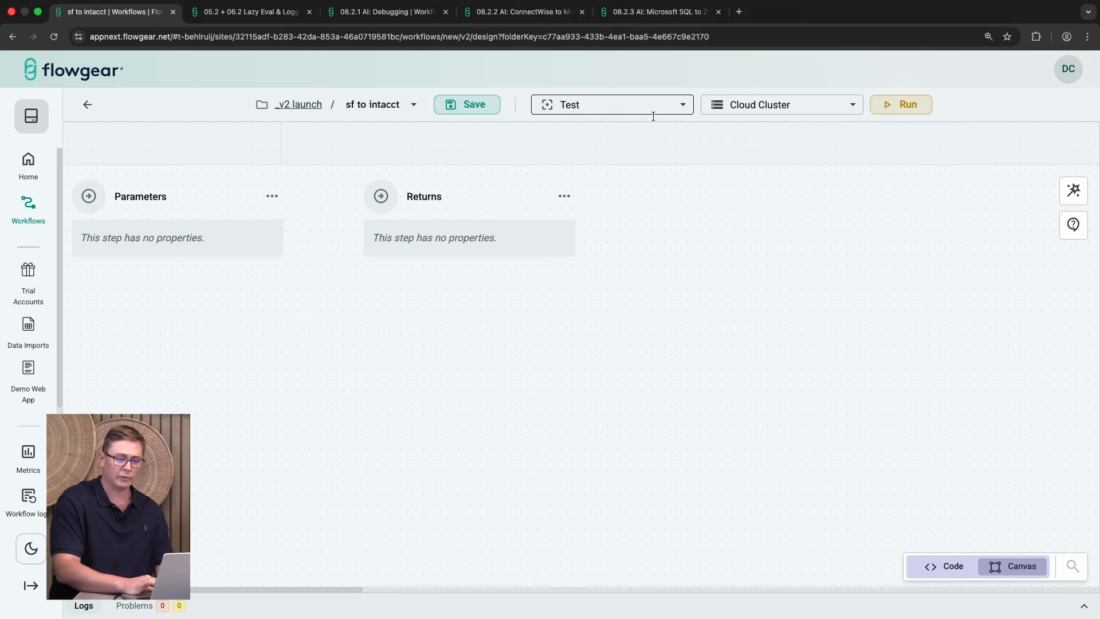
{"action": "left_click", "coordinate": [455, 105]}
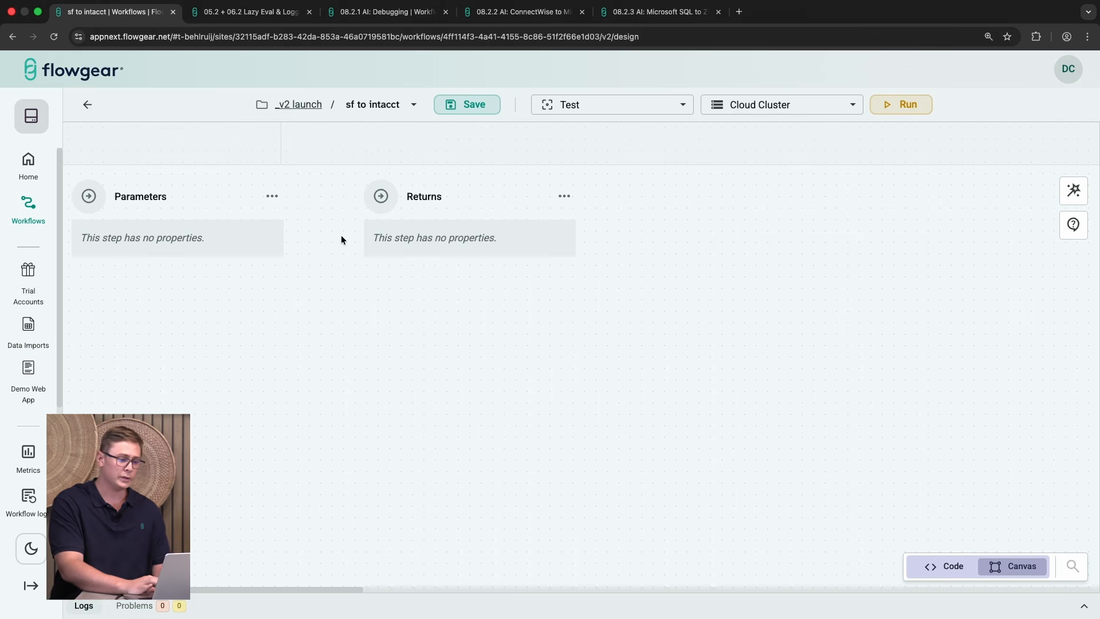
Step: Add a Salesforce Query step using the V2 Salesforce connection and the Query Contact template
{"action": "left_click", "coordinate": [329, 207]}
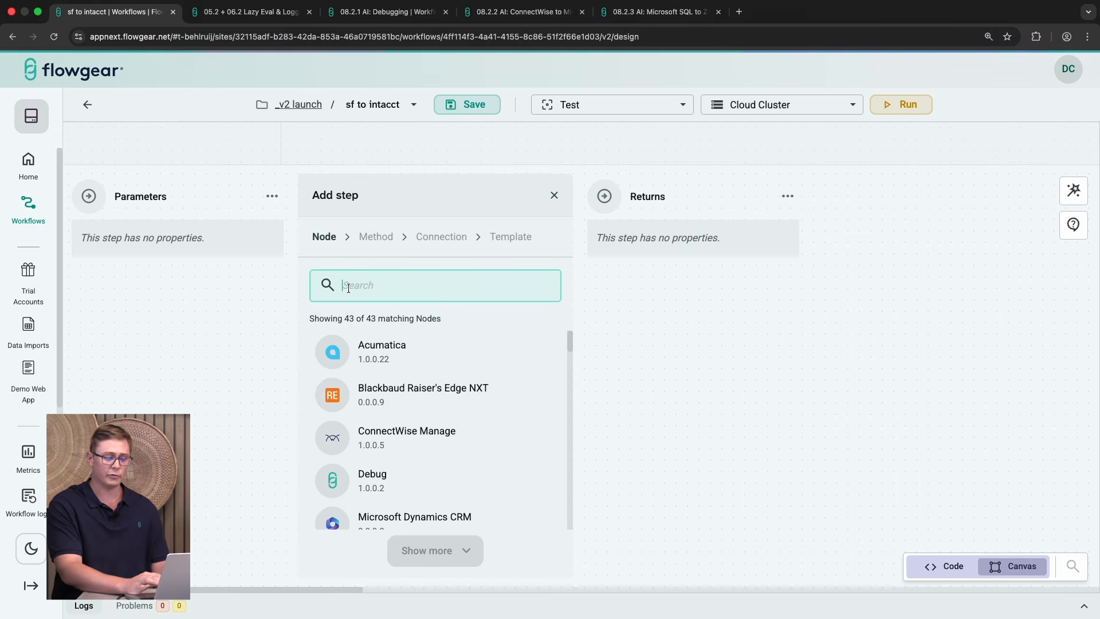
{"action": "type", "text": "sale"}
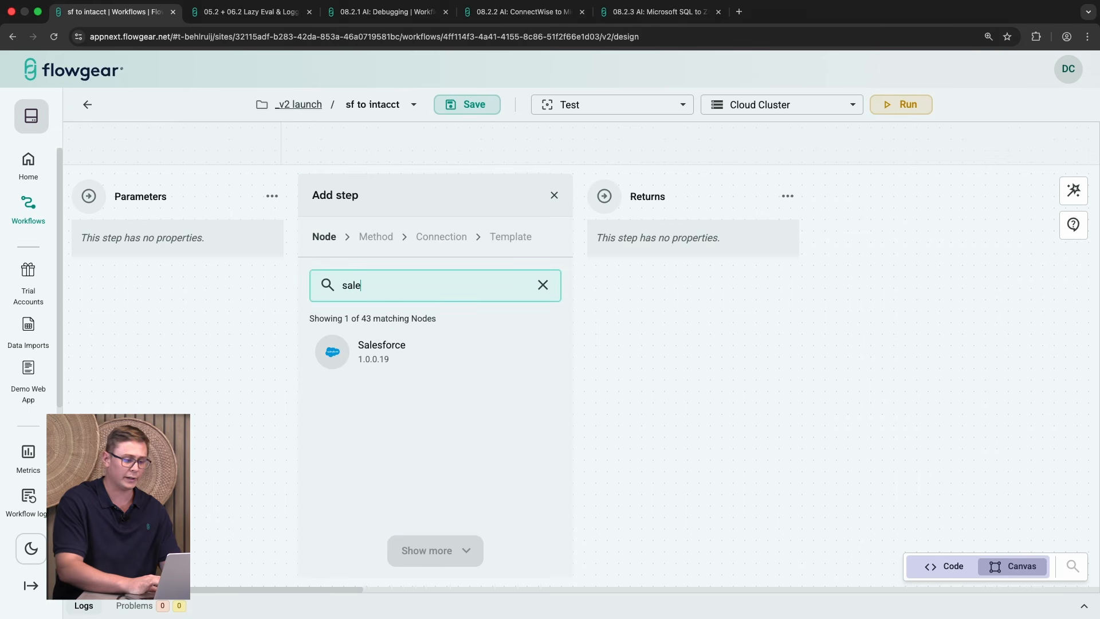
{"action": "left_click", "coordinate": [387, 349]}
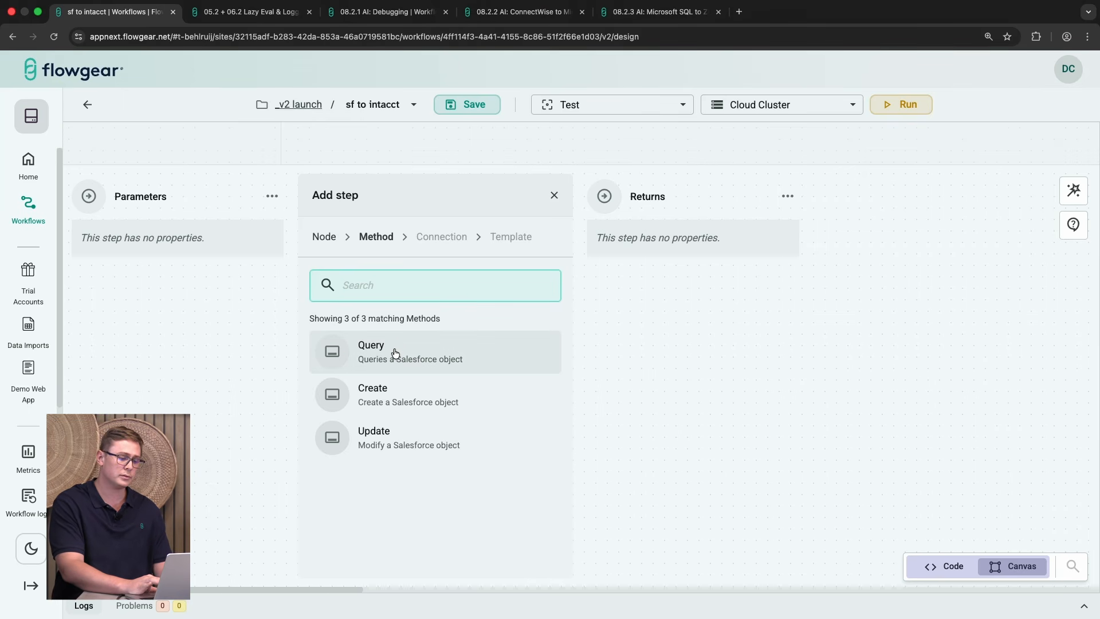
{"action": "left_click", "coordinate": [395, 351]}
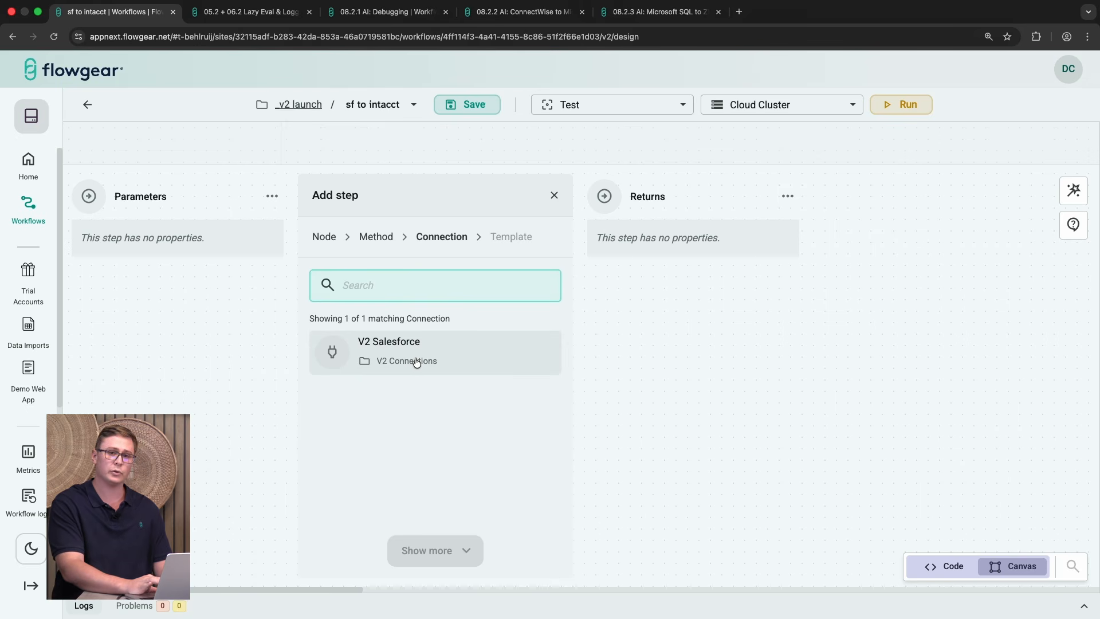
{"action": "left_click", "coordinate": [415, 358]}
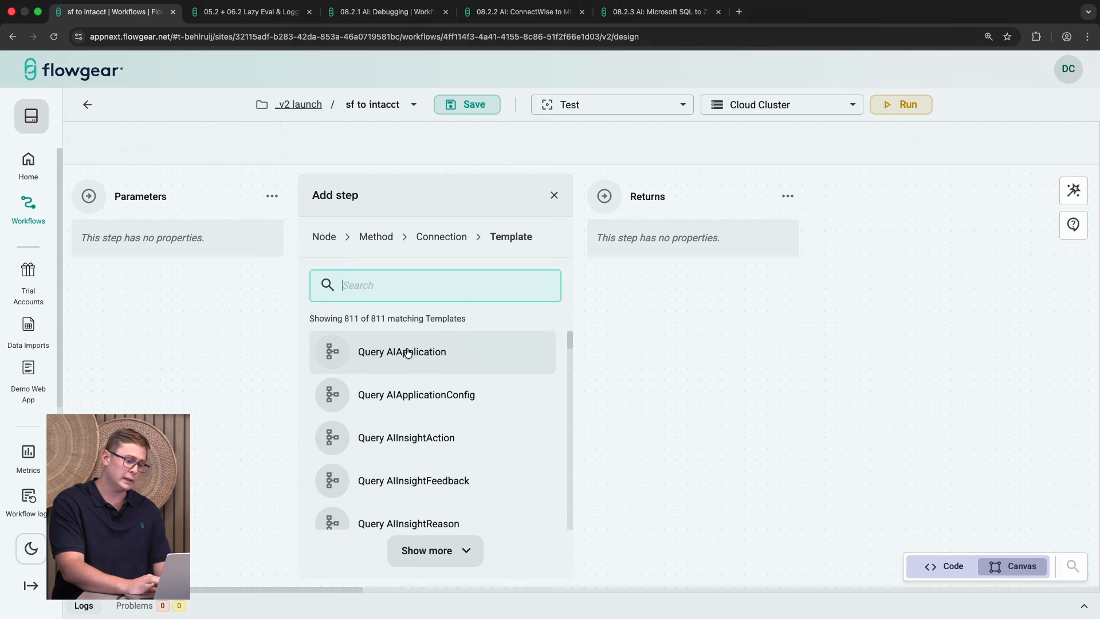
{"action": "type", "text": "con"}
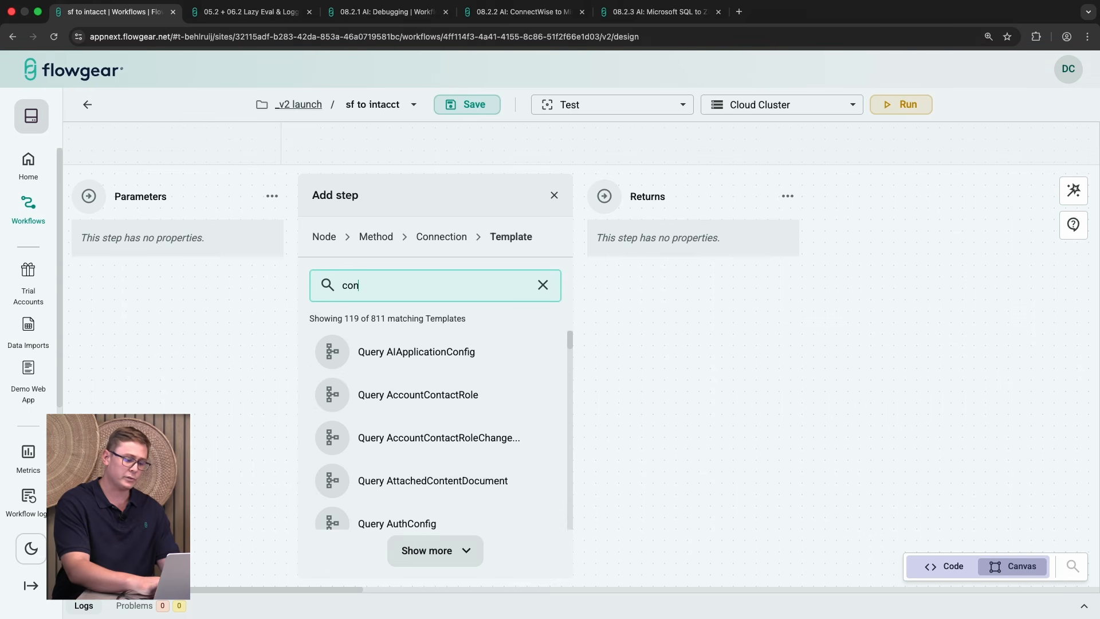
{"action": "type", "text": "tact"}
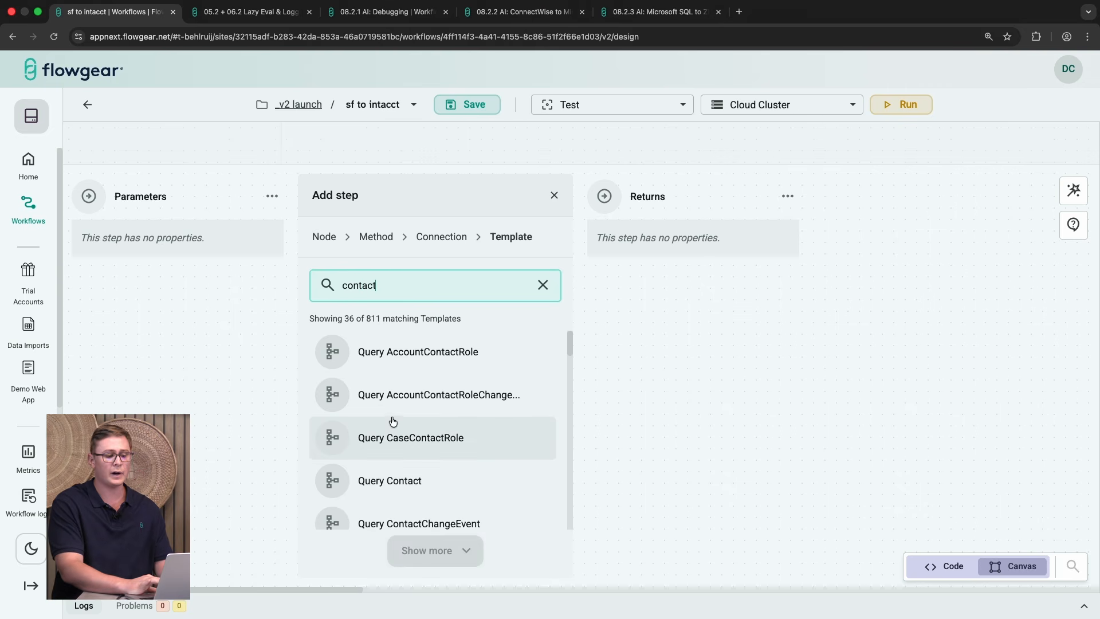
{"action": "left_click", "coordinate": [397, 479]}
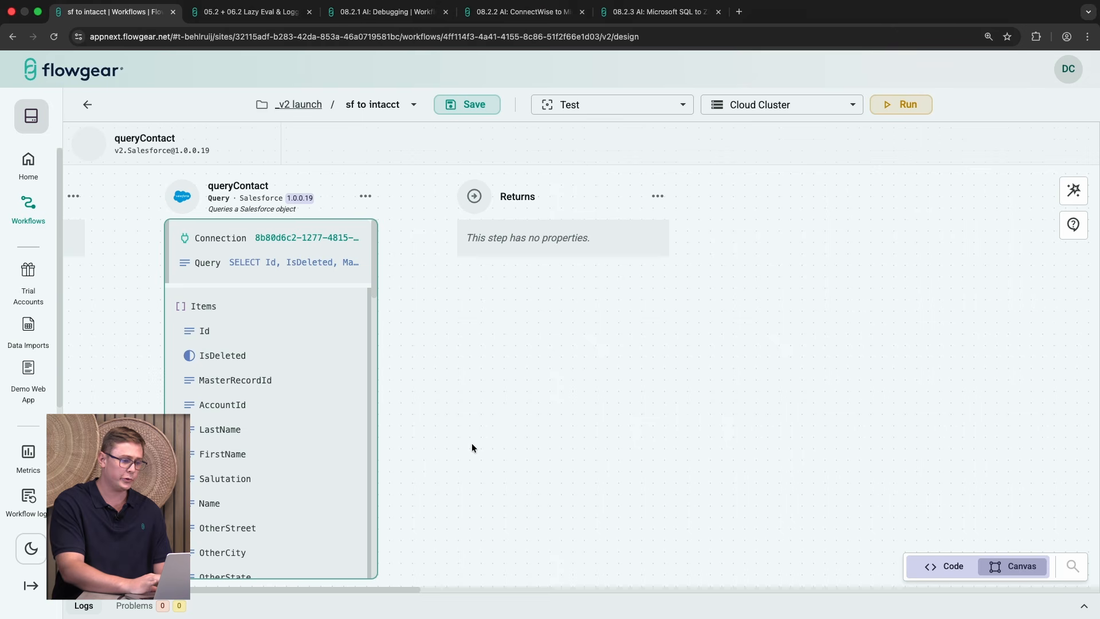
Step: Inspect the queryContact step's connection and its full SELECT query on Contact
{"action": "left_click", "coordinate": [360, 236]}
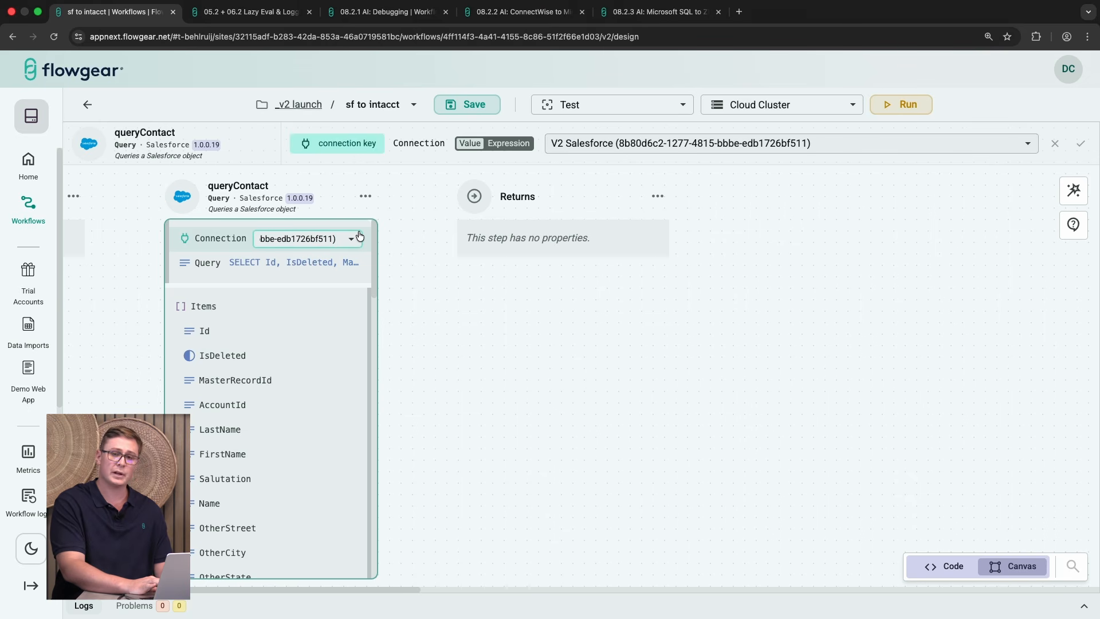
{"action": "left_click", "coordinate": [314, 262]}
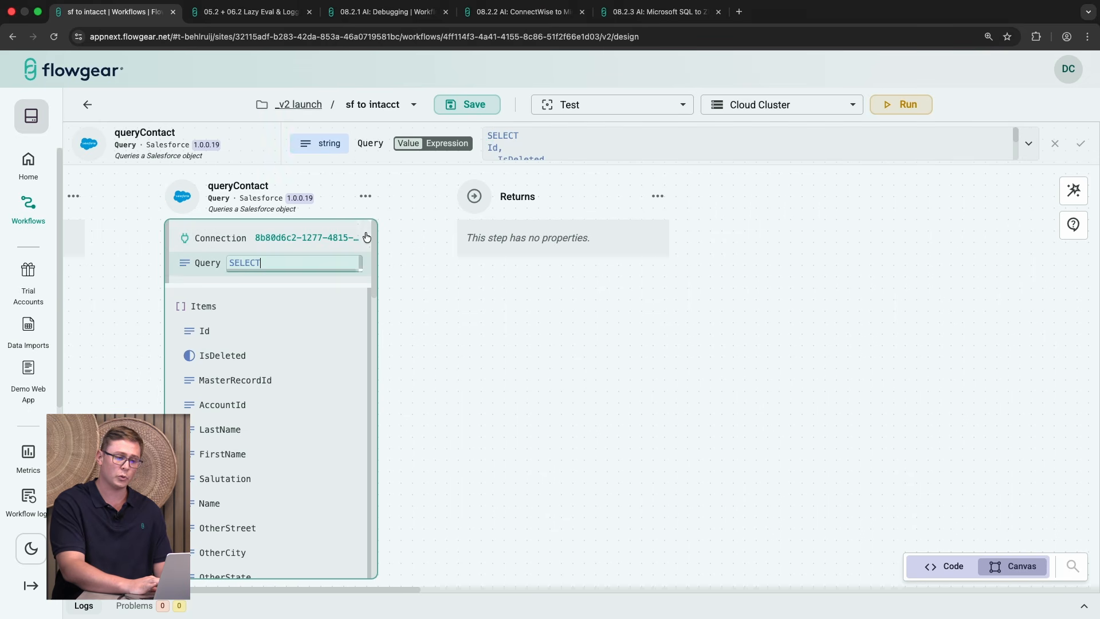
{"action": "left_click", "coordinate": [1029, 143]}
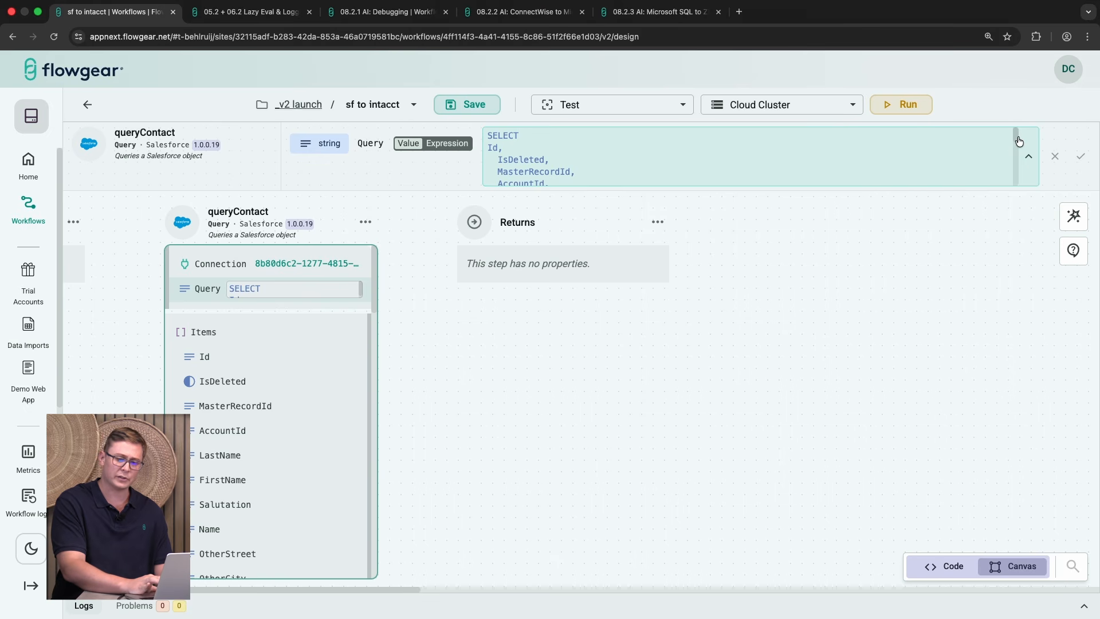
{"action": "left_click_drag", "start_coordinate": [1019, 140], "coordinate": [1012, 180]}
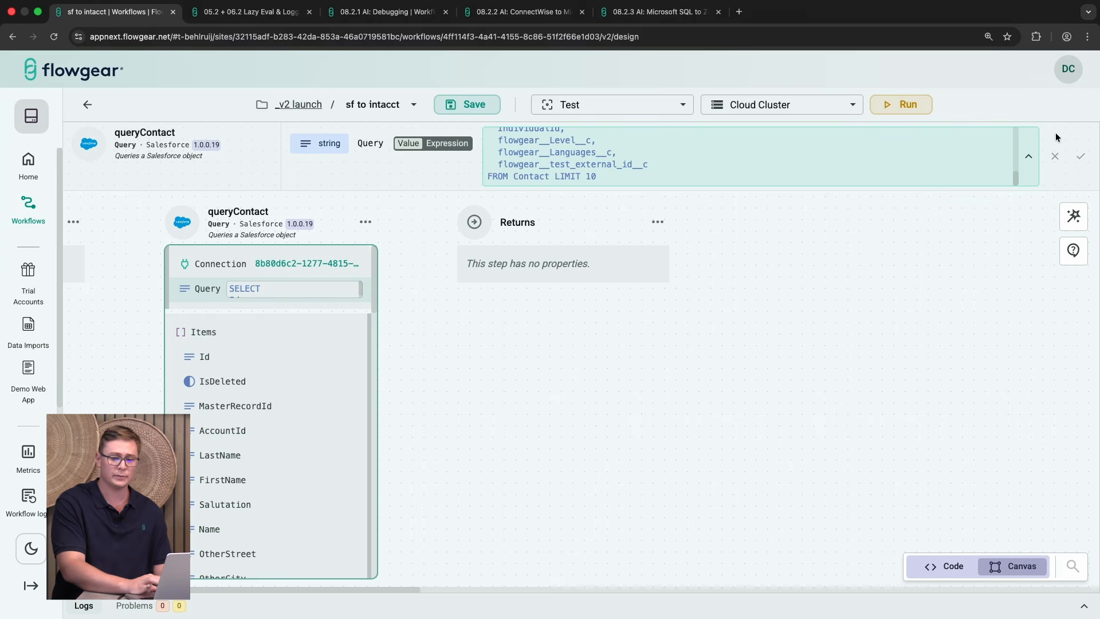
{"action": "left_click", "coordinate": [1036, 157]}
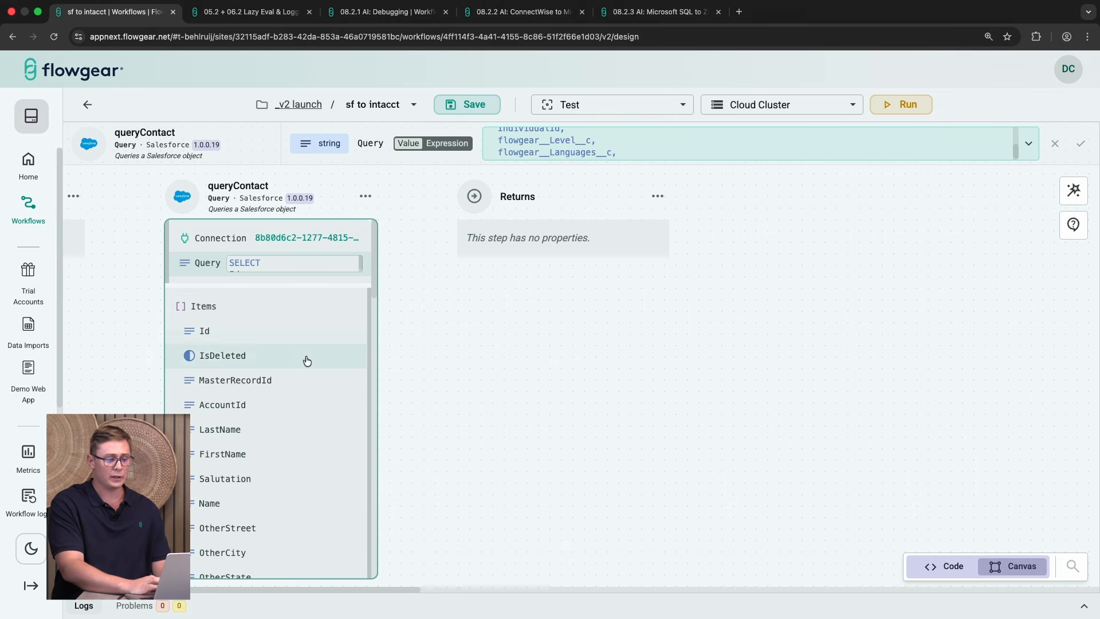
{"action": "left_click", "coordinate": [366, 197]}
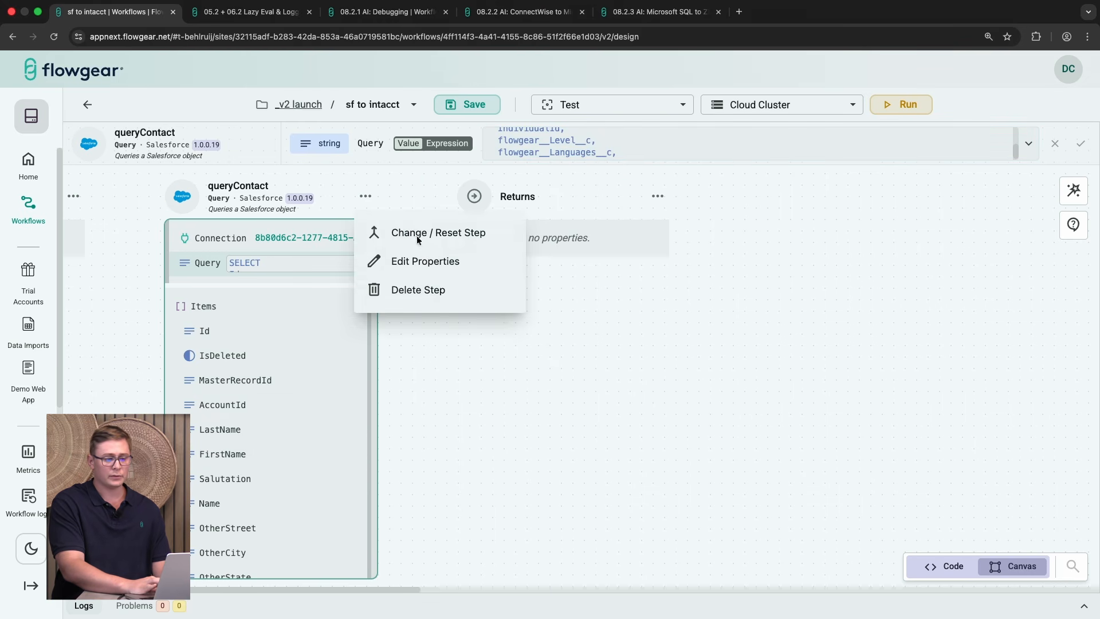
{"action": "left_click", "coordinate": [414, 268]}
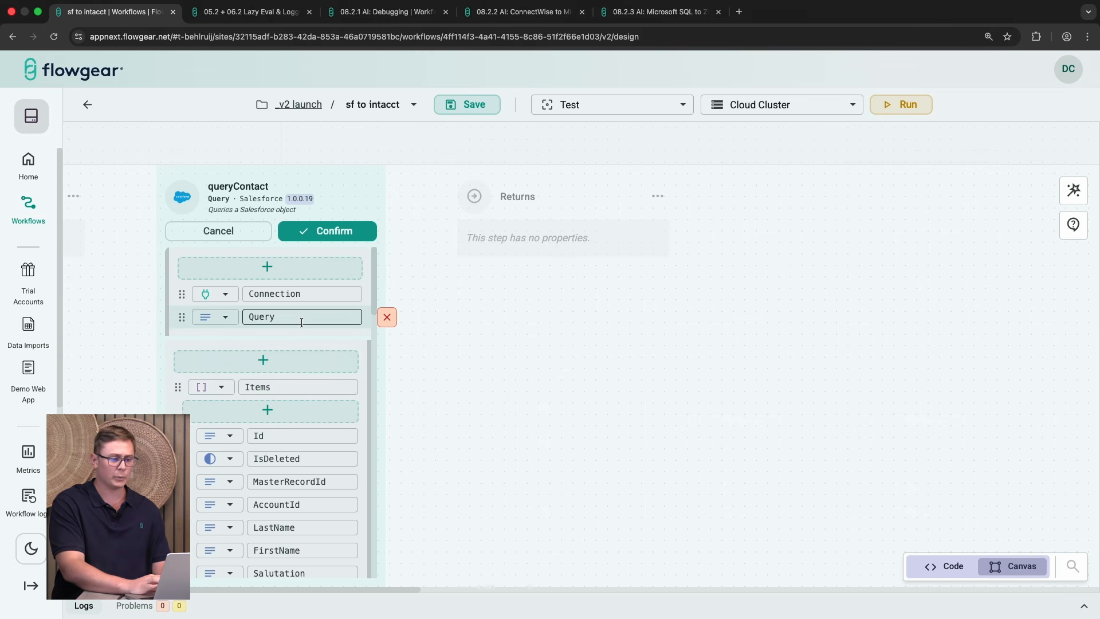
{"action": "left_click", "coordinate": [241, 238]}
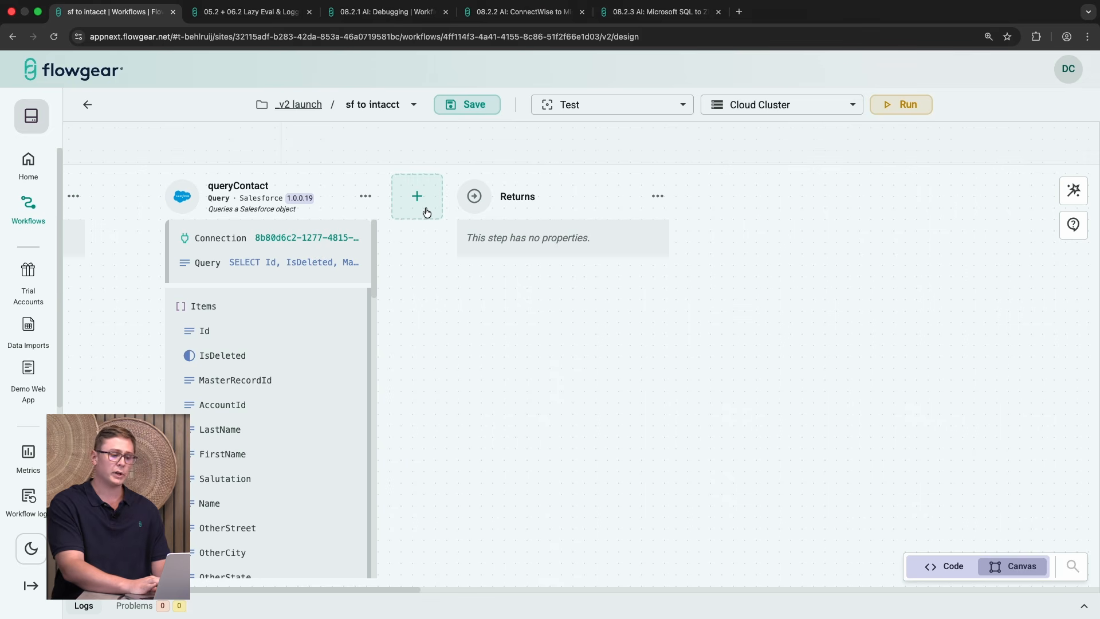
Step: Add a Sage Intacct REST Mutation step with the Sage Intacct V2 connection and the Company_and_Configuration create-contact template
{"action": "left_click", "coordinate": [426, 202]}
{"action": "type", "text": "sa"}
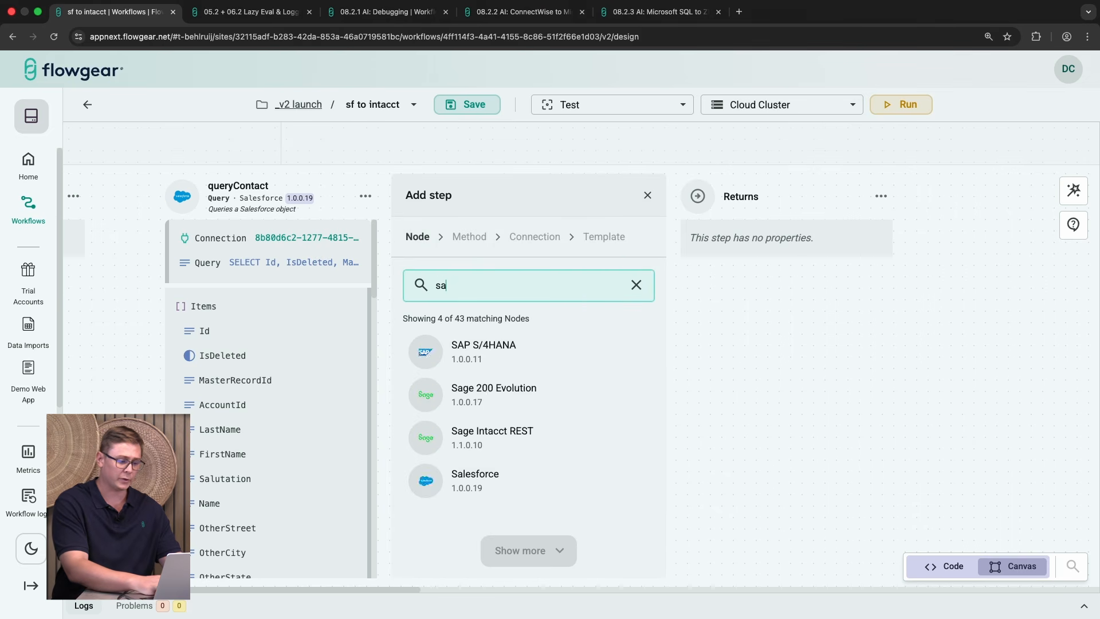
{"action": "type", "text": "g"}
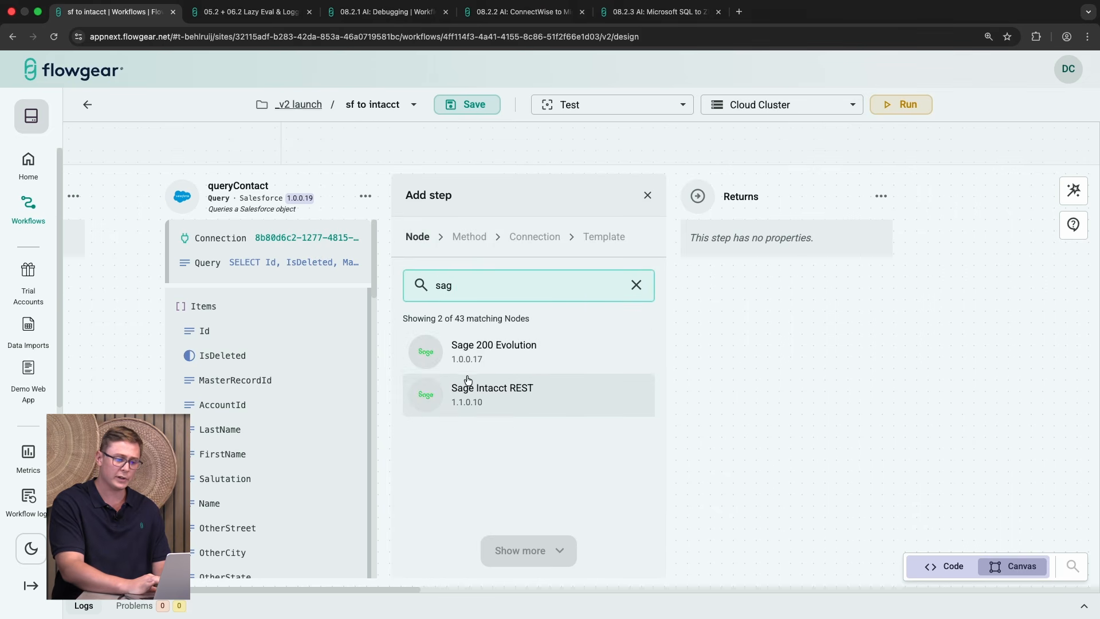
{"action": "left_click", "coordinate": [469, 394]}
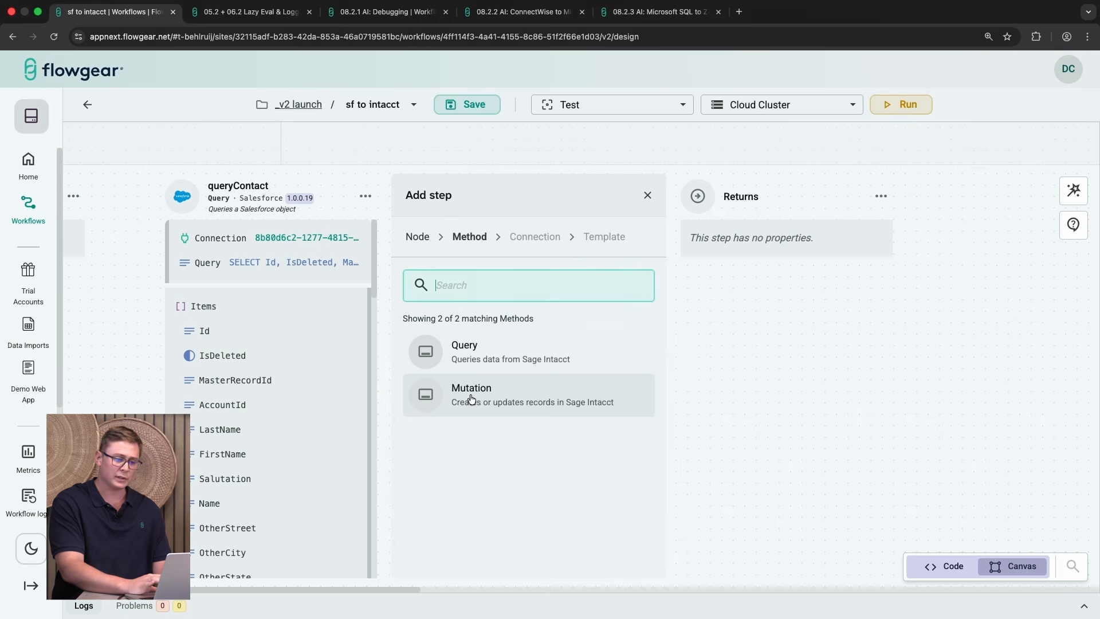
{"action": "left_click", "coordinate": [502, 392]}
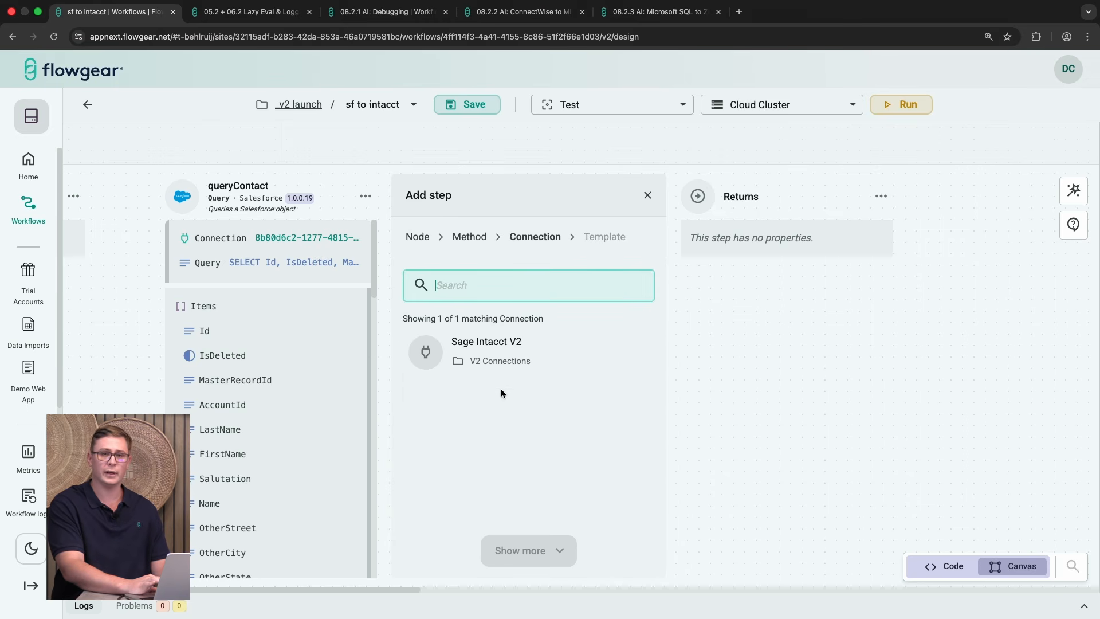
{"action": "left_click", "coordinate": [515, 345]}
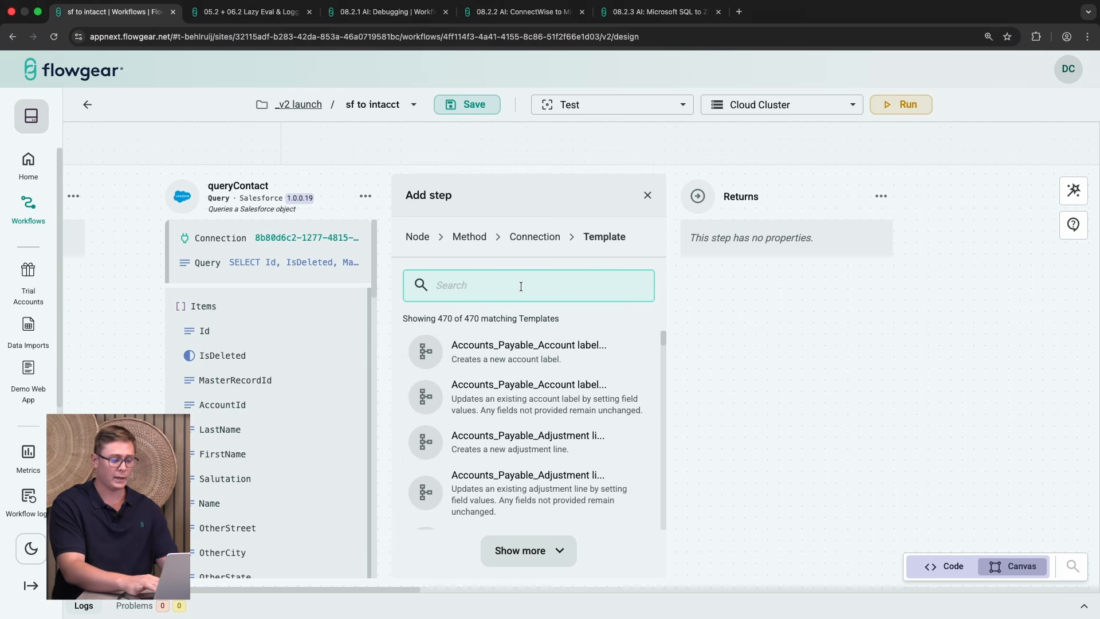
{"action": "type", "text": "contact"}
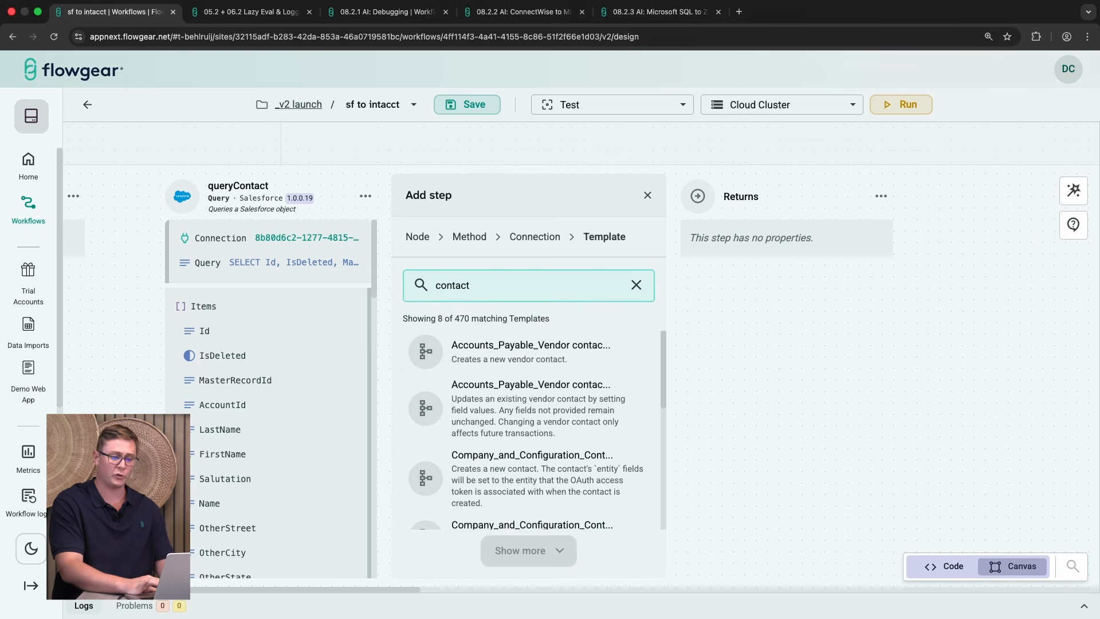
{"action": "left_click", "coordinate": [507, 474]}
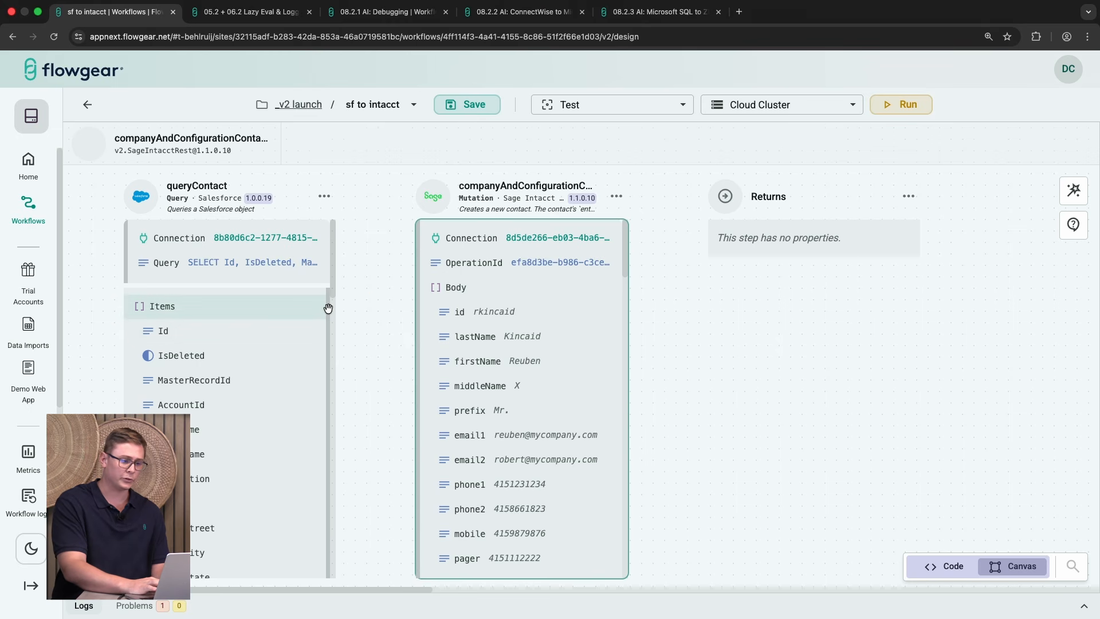
Step: Map the queryContact Items into the contact mutation's Body and set its id to the expression GUID()
{"action": "left_click_drag", "start_coordinate": [328, 309], "coordinate": [421, 287]}
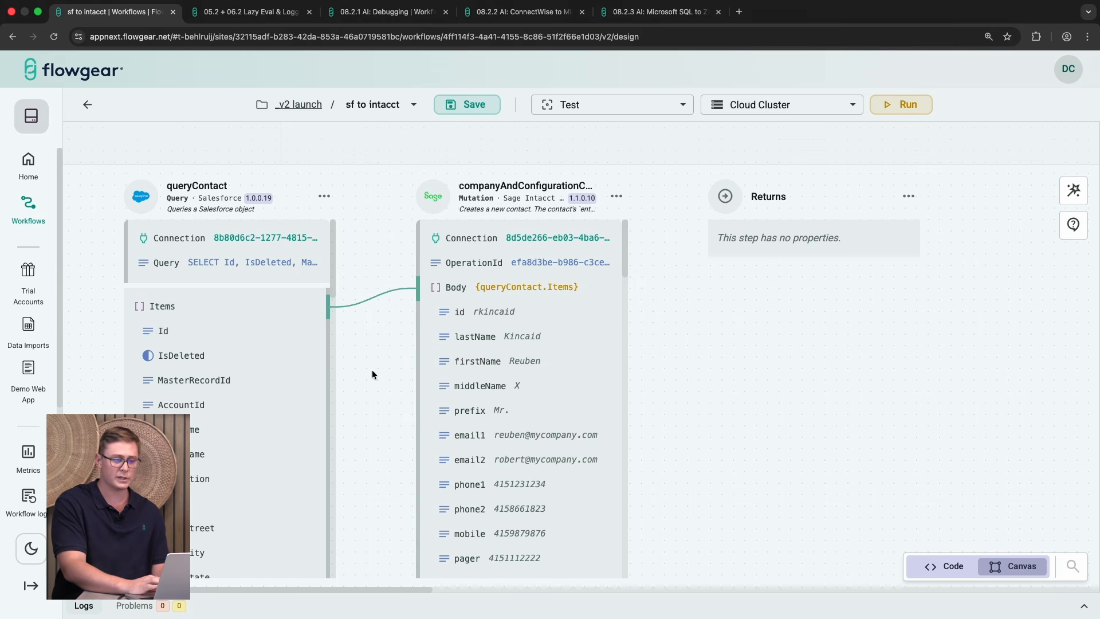
{"action": "left_click", "coordinate": [503, 312]}
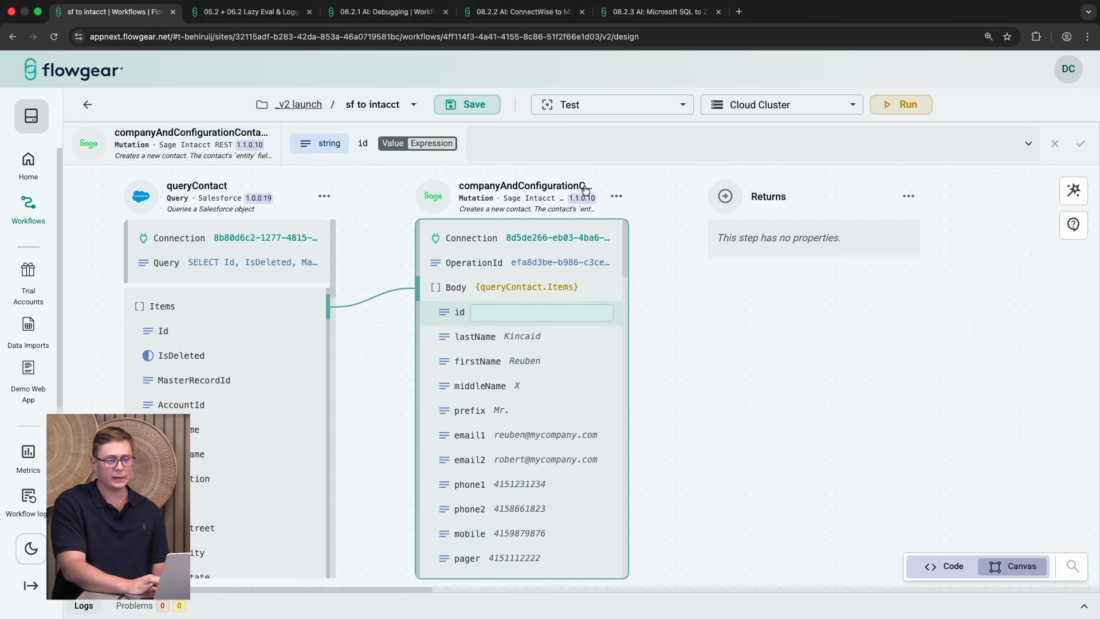
{"action": "left_click", "coordinate": [600, 143]}
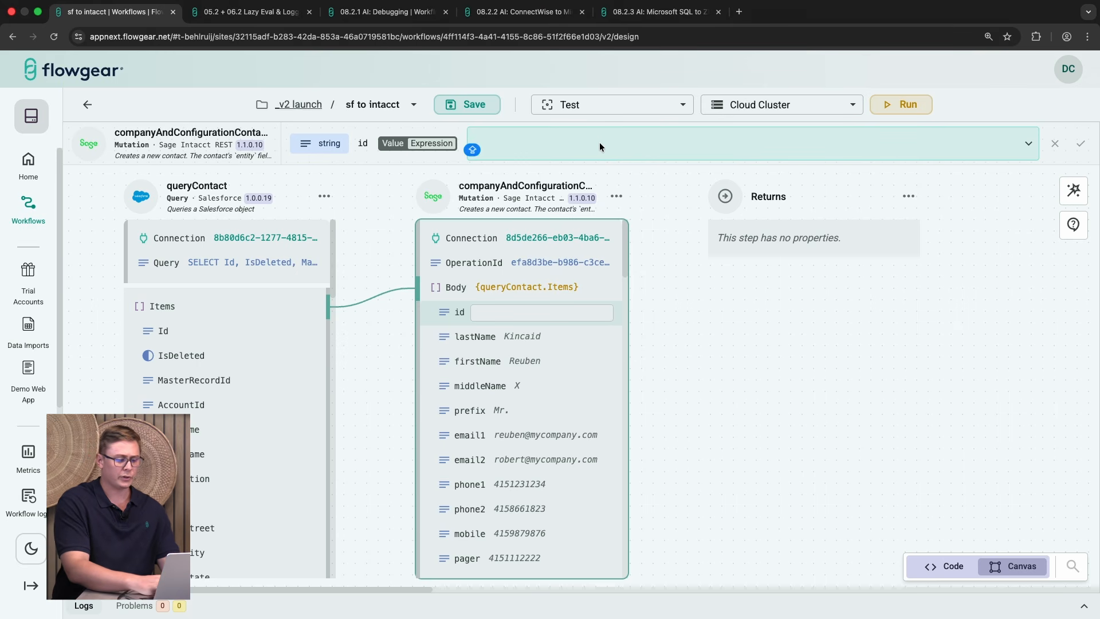
{"action": "type", "text": "gu"}
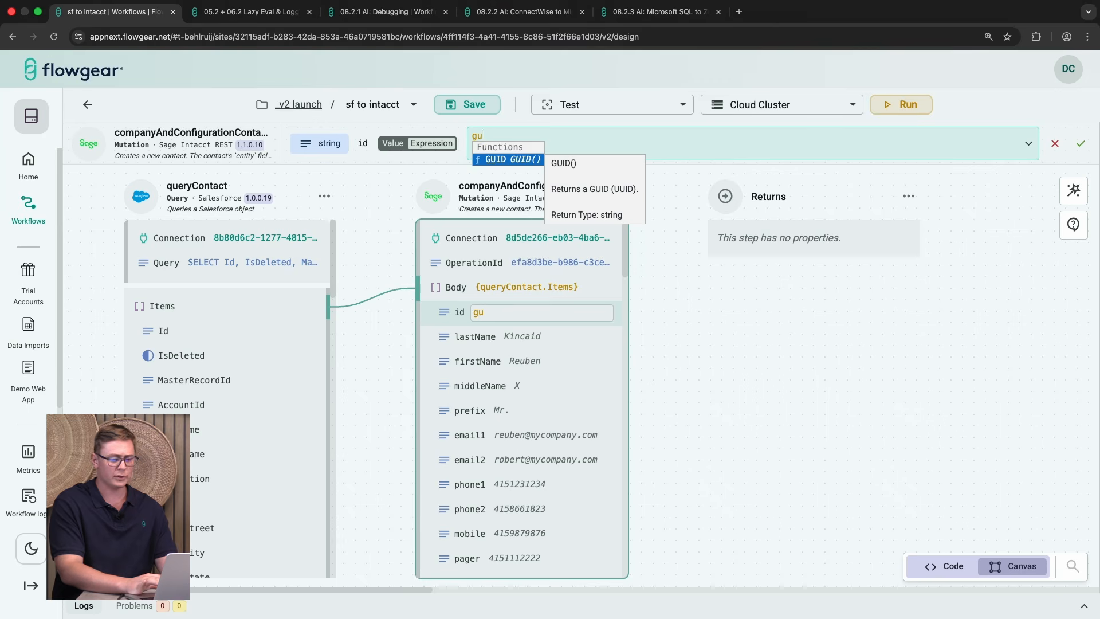
{"action": "key", "text": "Return"}
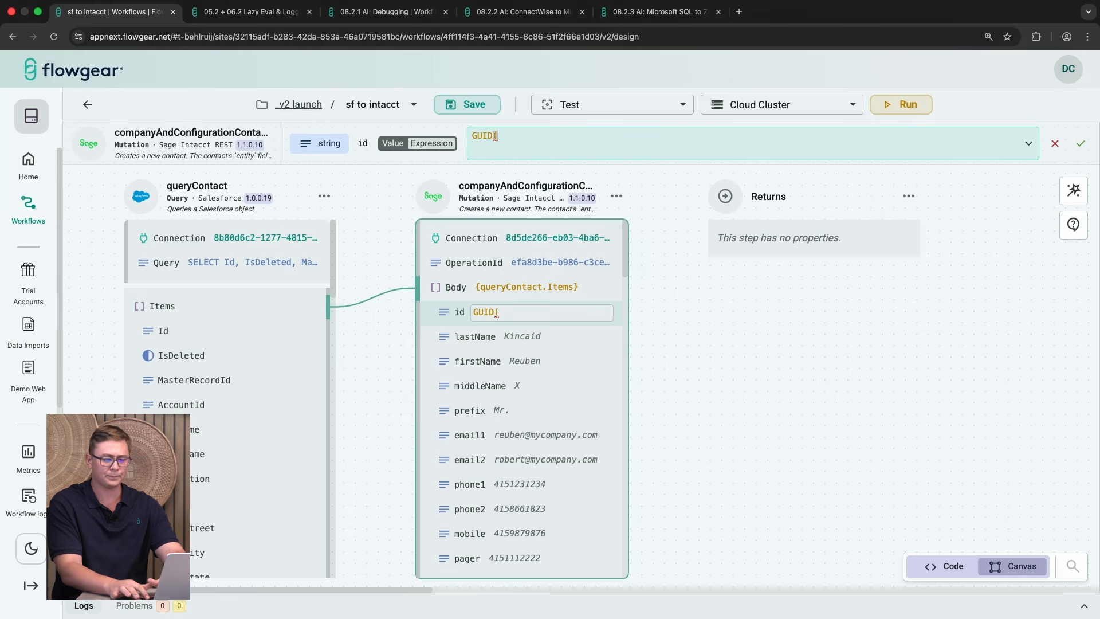
{"action": "type", "text": ")"}
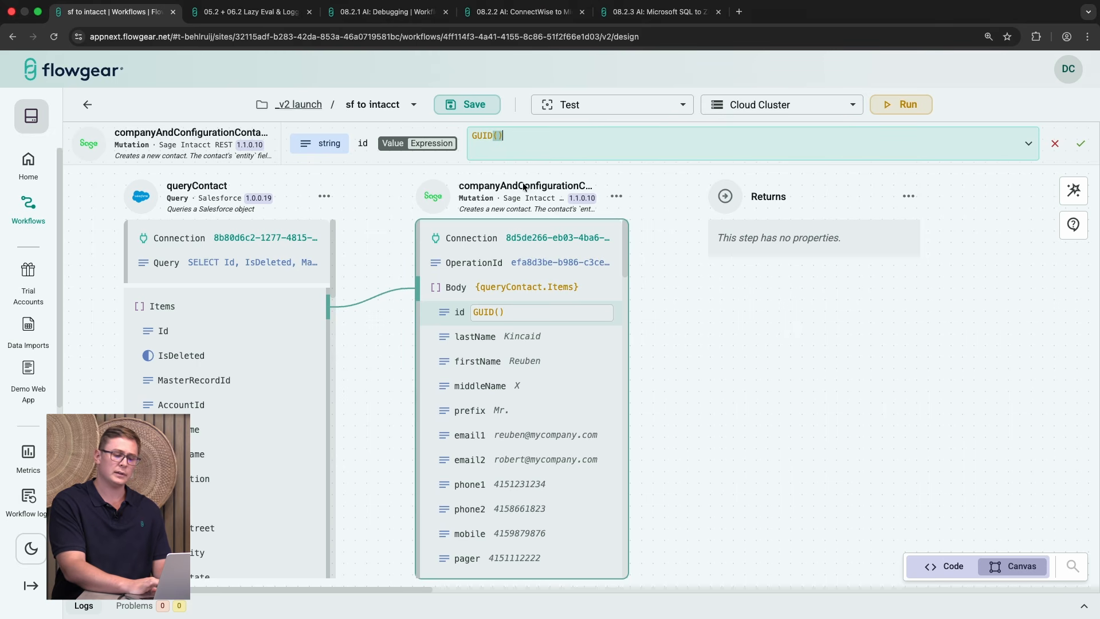
Step: Map queryContact's LastName and FirstName to the contact mutation's lastName and firstName fields
{"action": "left_click", "coordinate": [500, 336]}
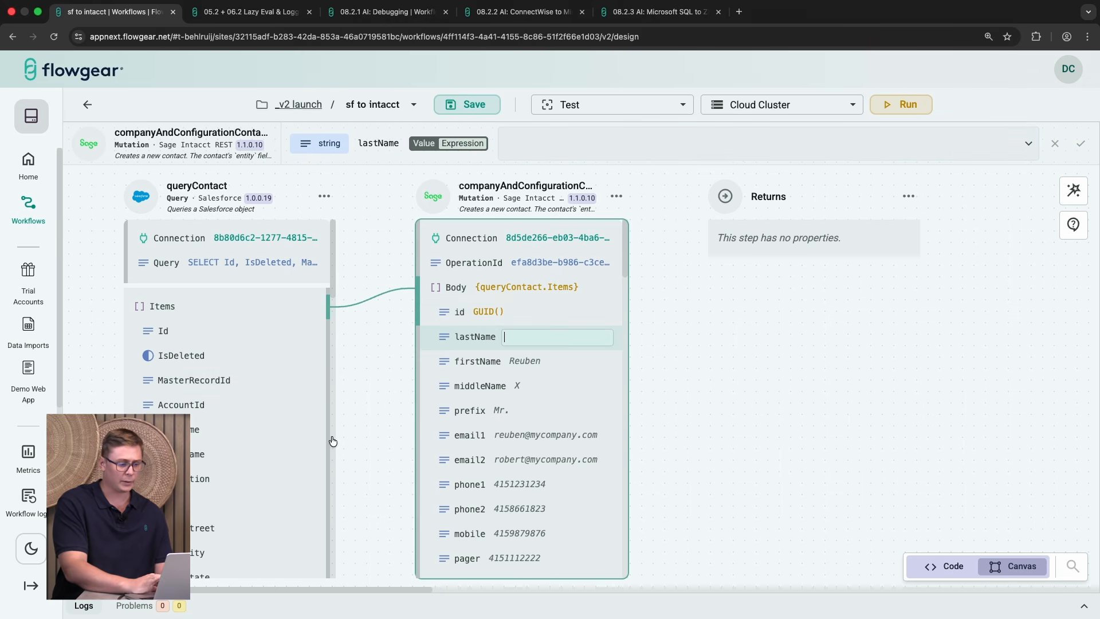
{"action": "left_click_drag", "start_coordinate": [326, 429], "coordinate": [504, 337]}
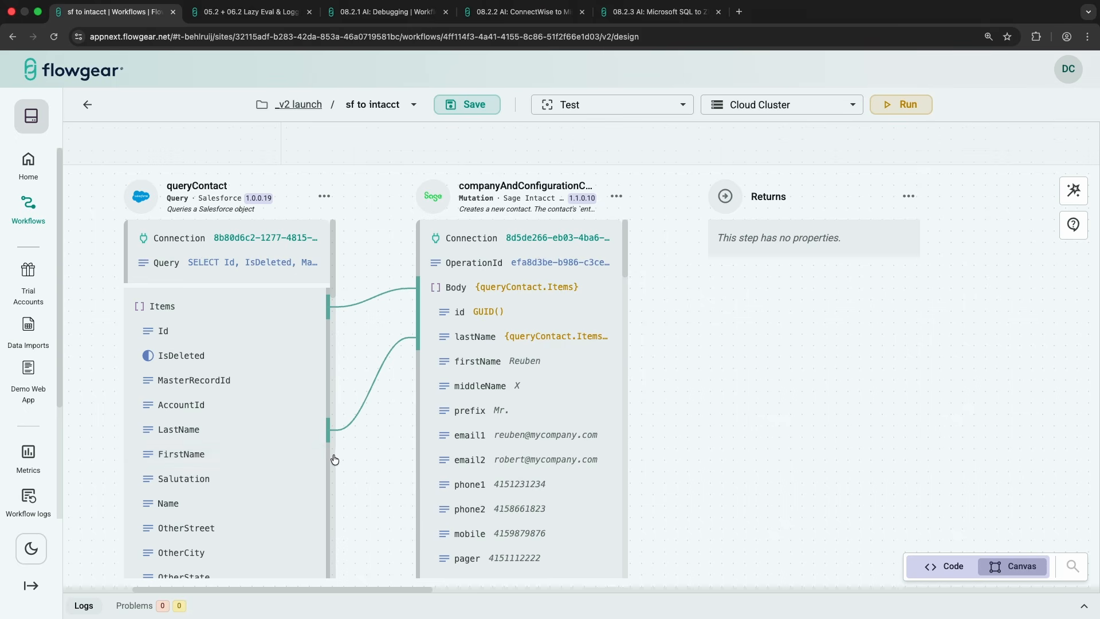
{"action": "left_click_drag", "start_coordinate": [329, 454], "coordinate": [410, 362]}
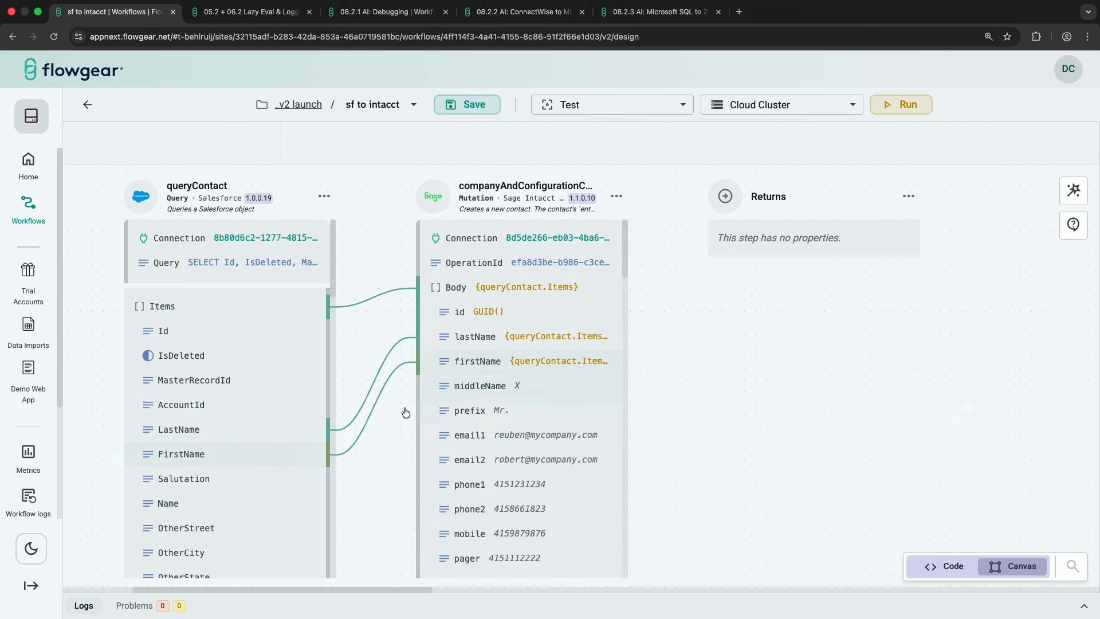
Step: Map queryContact's Phone to phone1 and Email to email1 in the mutation's Body
{"action": "scroll", "coordinate": [260, 462], "scroll_direction": "down", "scroll_amount": 1}
{"action": "scroll", "coordinate": [260, 462], "scroll_direction": "down", "scroll_amount": 4}
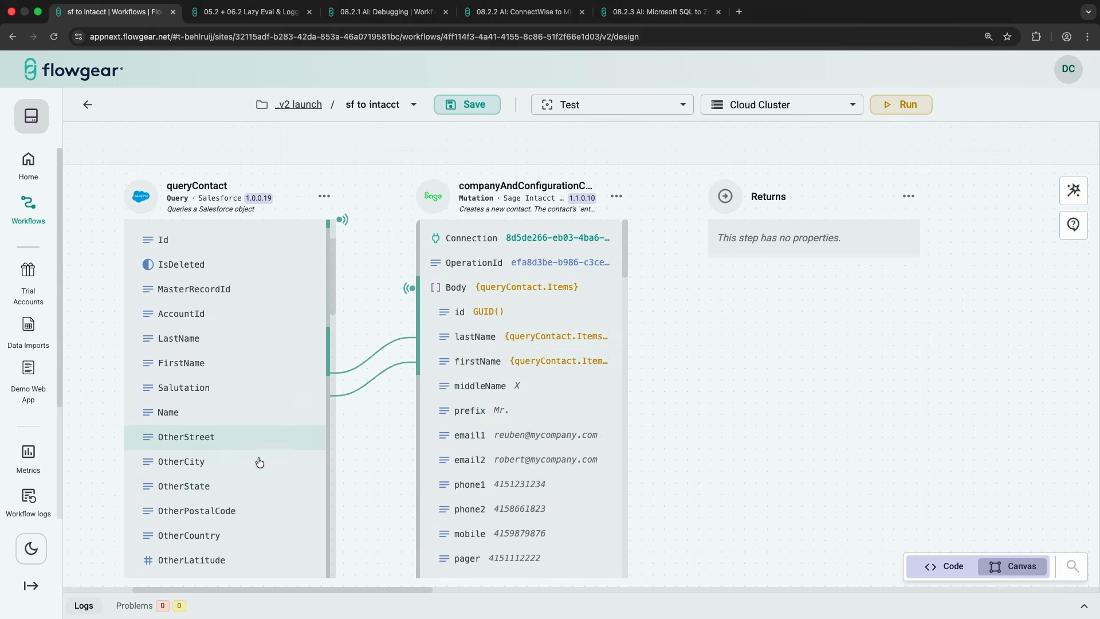
{"action": "scroll", "coordinate": [527, 427], "scroll_direction": "down", "scroll_amount": 3}
{"action": "scroll", "coordinate": [527, 427], "scroll_direction": "down", "scroll_amount": 2}
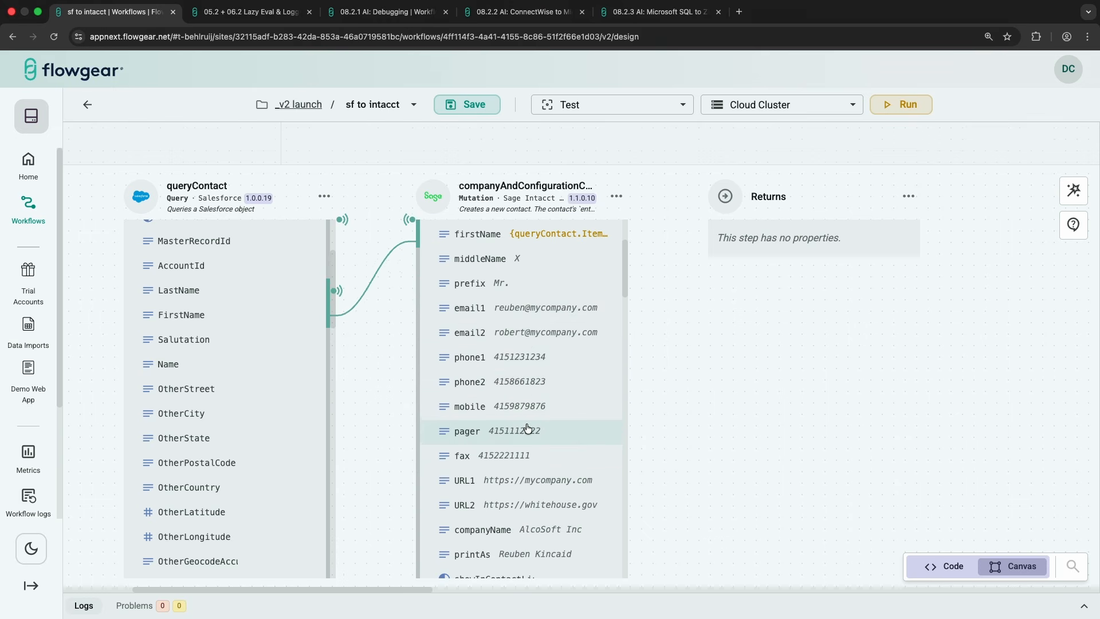
{"action": "scroll", "coordinate": [255, 464], "scroll_direction": "down", "scroll_amount": 8}
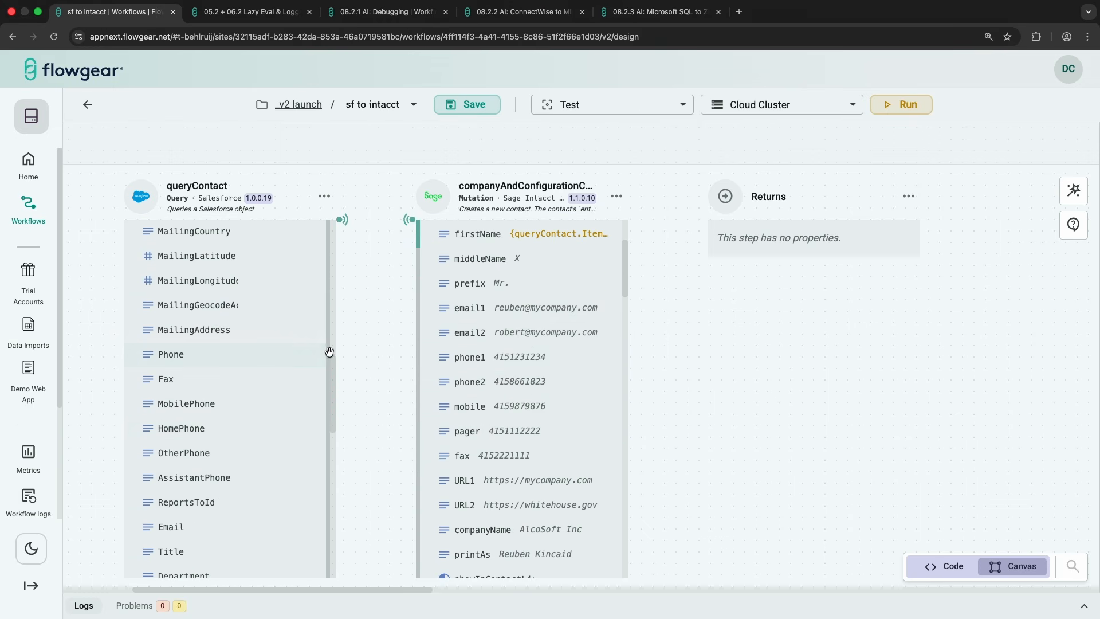
{"action": "left_click_drag", "start_coordinate": [329, 352], "coordinate": [405, 359]}
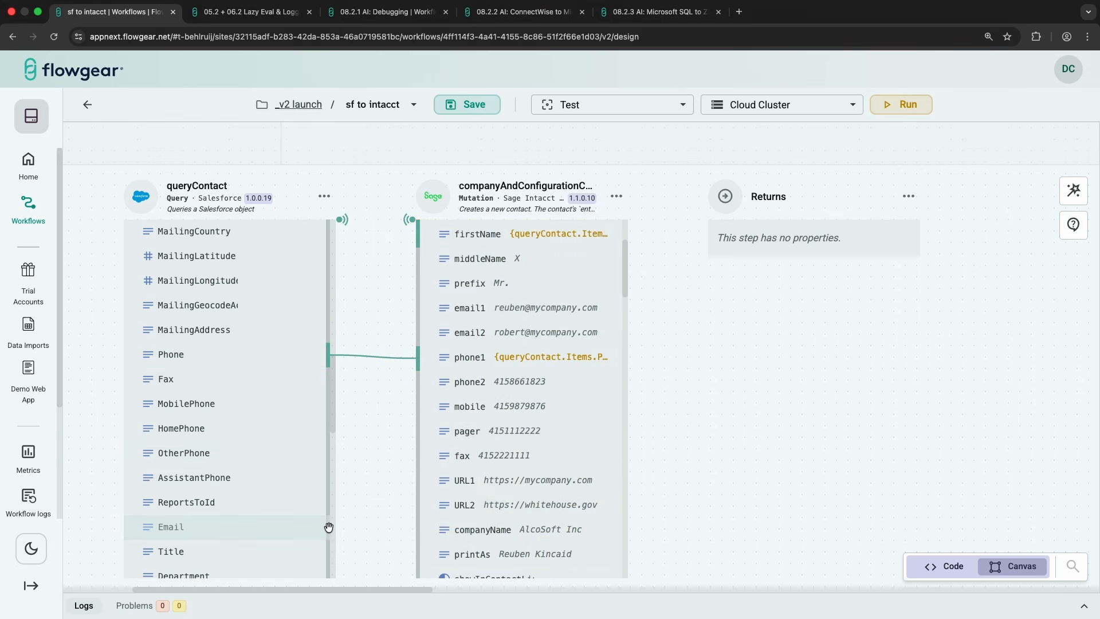
{"action": "left_click_drag", "start_coordinate": [329, 527], "coordinate": [417, 313]}
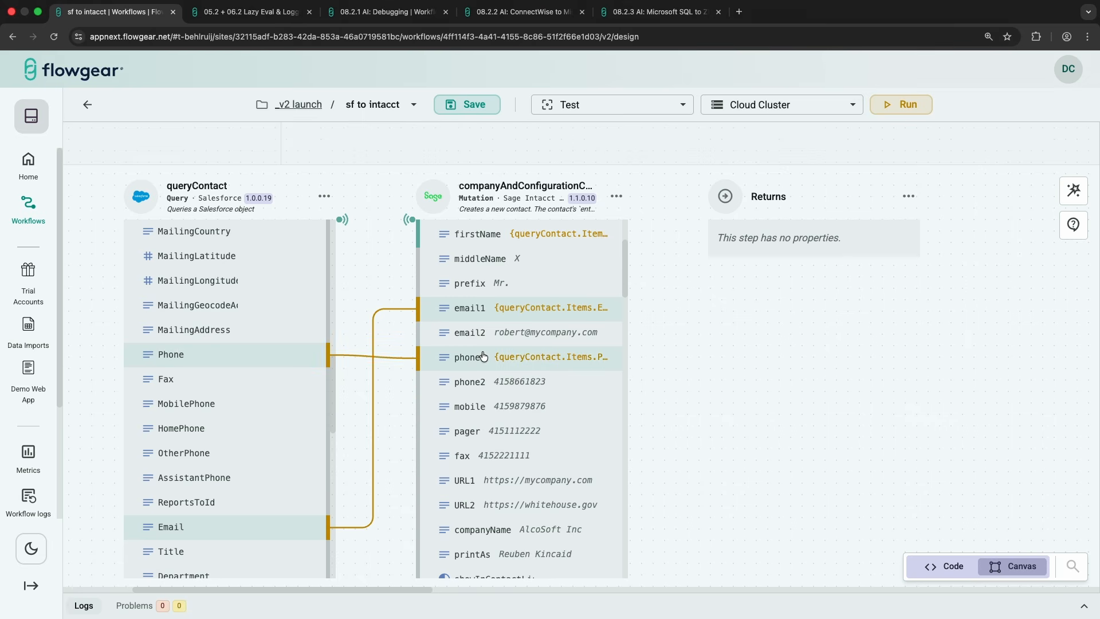
Step: Map queryContact's LastName and FirstName onto the mutation's printAs field
{"action": "scroll", "coordinate": [481, 360], "scroll_direction": "down", "scroll_amount": 2}
{"action": "scroll", "coordinate": [259, 364], "scroll_direction": "up", "scroll_amount": 3}
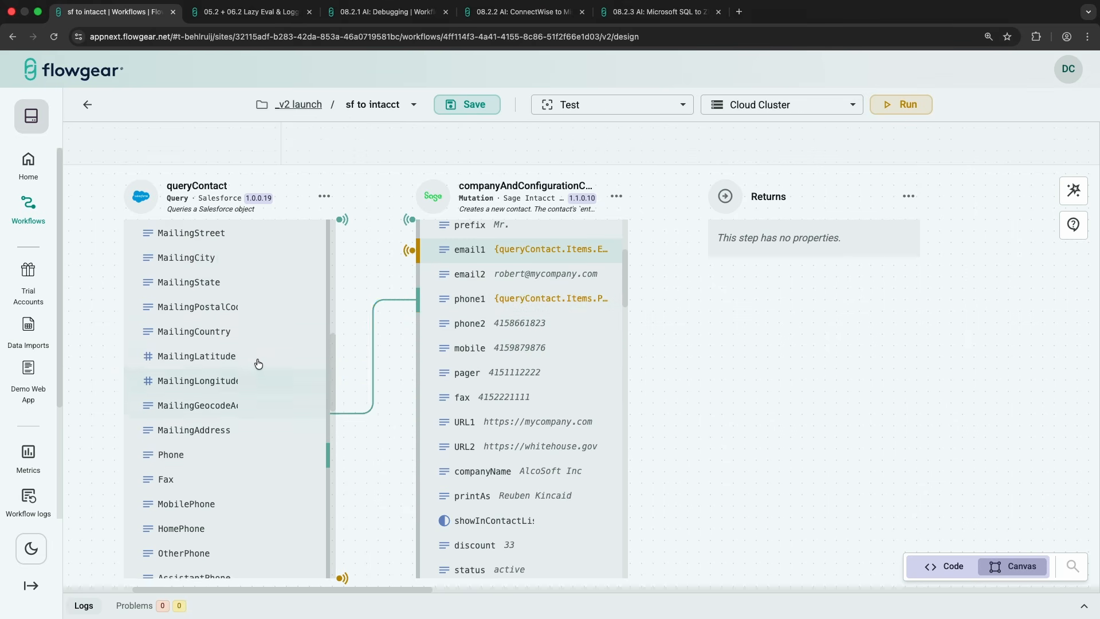
{"action": "scroll", "coordinate": [258, 364], "scroll_direction": "up", "scroll_amount": 8}
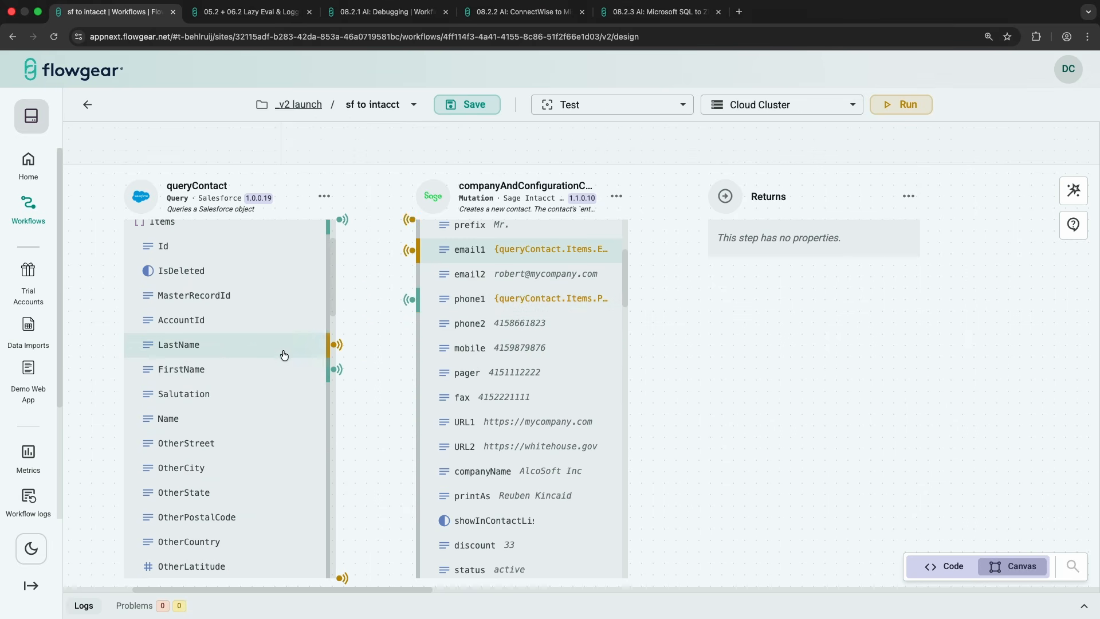
{"action": "left_click_drag", "start_coordinate": [336, 344], "coordinate": [408, 494]}
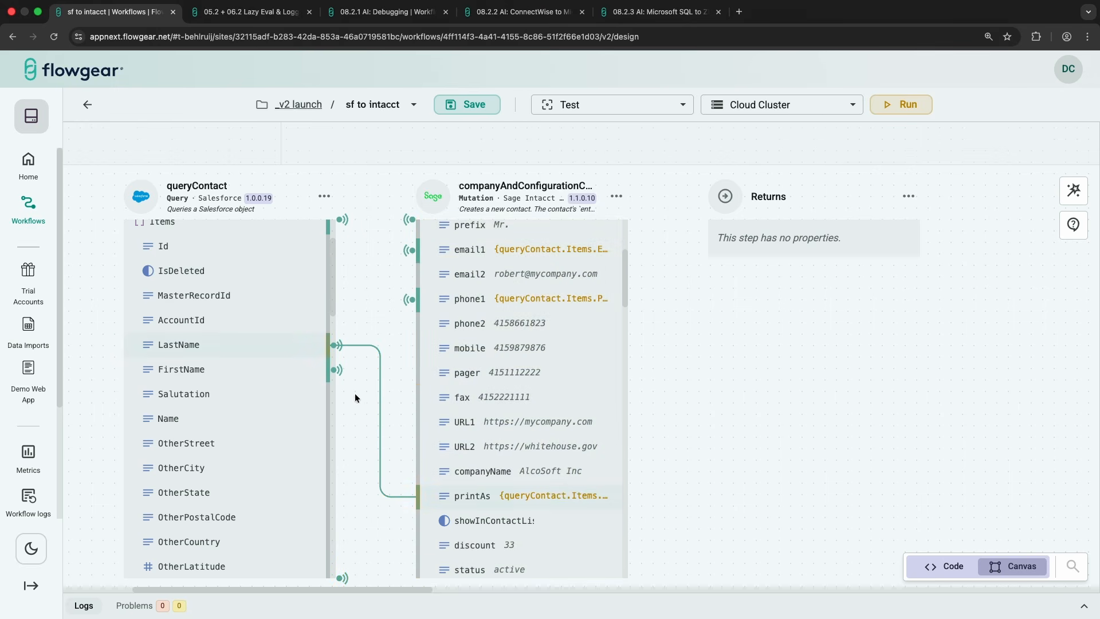
{"action": "left_click_drag", "start_coordinate": [331, 374], "coordinate": [413, 495]}
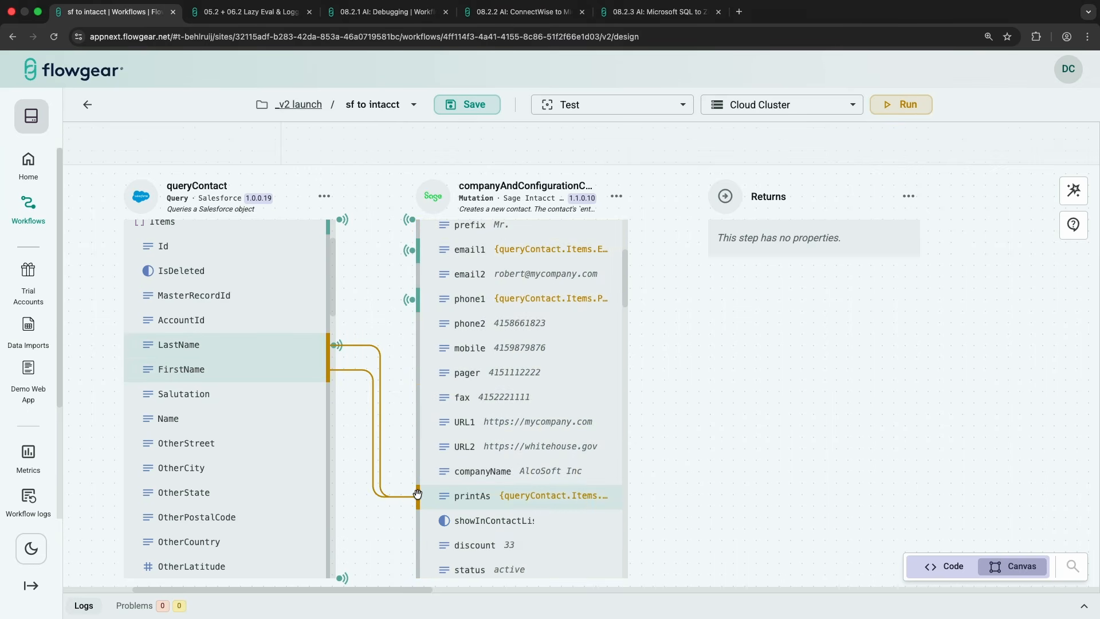
Step: Set printAs to the expression CONCAT({queryContact.Items.FirstName}, " ", {queryContact.Items.LastName})
{"action": "left_click", "coordinate": [515, 497]}
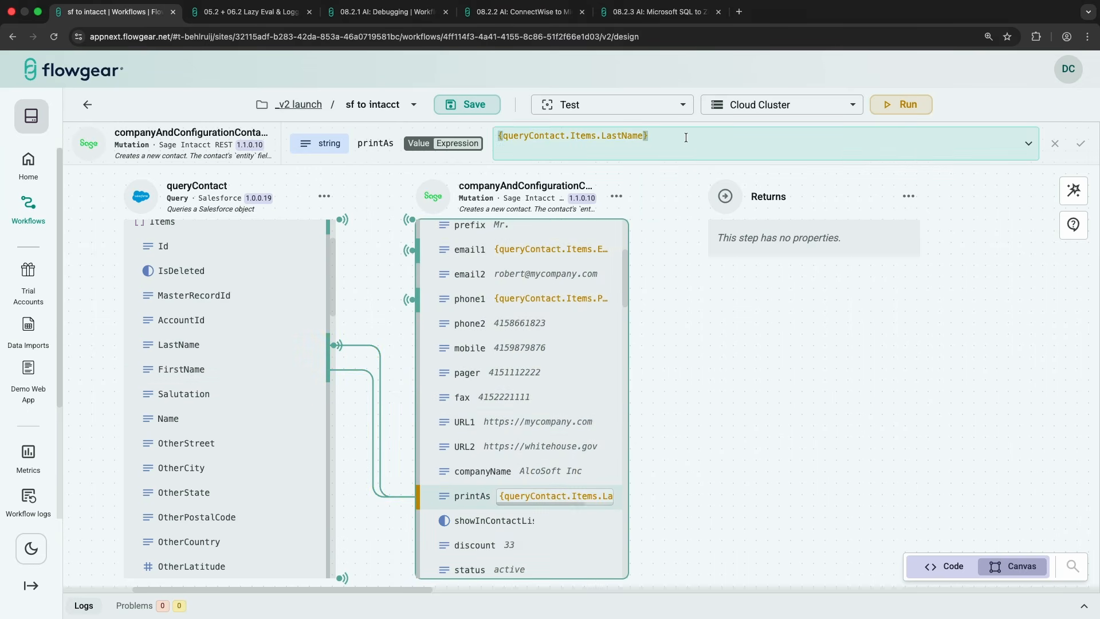
{"action": "key", "text": "BackSpace"}
{"action": "key", "text": "BackSpace"}
{"action": "key", "text": "BackSpace"}
{"action": "key", "text": "BackSpace"}
{"action": "key", "text": "BackSpace"}
{"action": "key", "text": "BackSpace"}
{"action": "key", "text": "BackSpace"}
{"action": "key", "text": "BackSpace"}
{"action": "key", "text": "BackSpace"}
{"action": "key", "text": "BackSpace"}
{"action": "key", "text": "BackSpace"}
{"action": "key", "text": "BackSpace"}
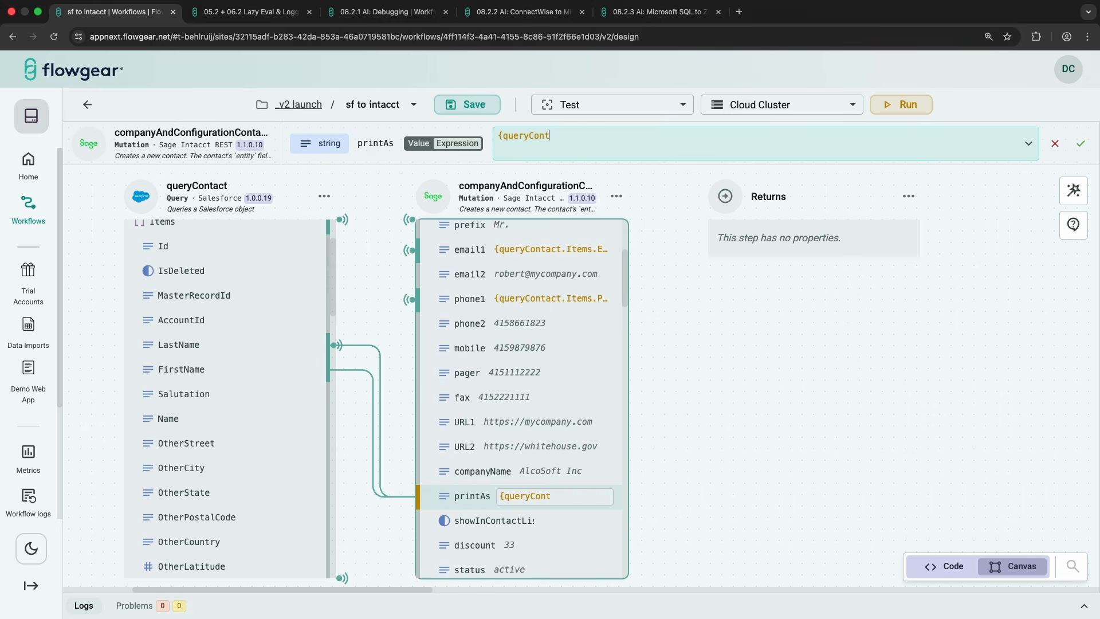
{"action": "key", "text": "BackSpace"}
{"action": "key", "text": "BackSpace"}
{"action": "key", "text": "BackSpace"}
{"action": "key", "text": "BackSpace"}
{"action": "key", "text": "BackSpace"}
{"action": "key", "text": "BackSpace"}
{"action": "key", "text": "BackSpace"}
{"action": "key", "text": "BackSpace"}
{"action": "key", "text": "BackSpace"}
{"action": "key", "text": "BackSpace"}
{"action": "type", "text": "c"}
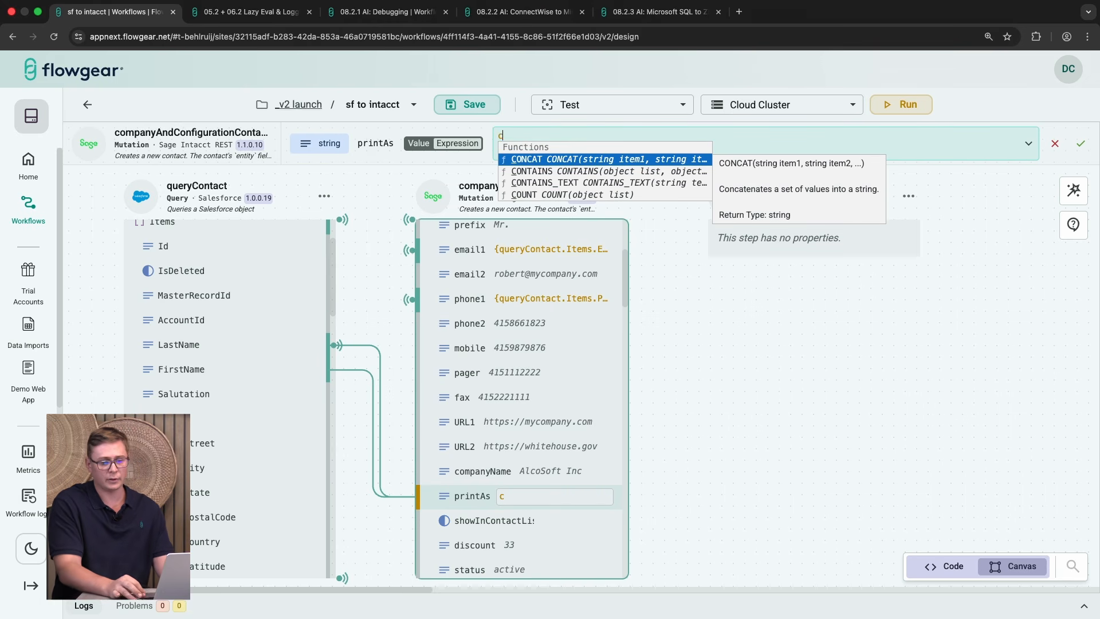
{"action": "key", "text": "Return"}
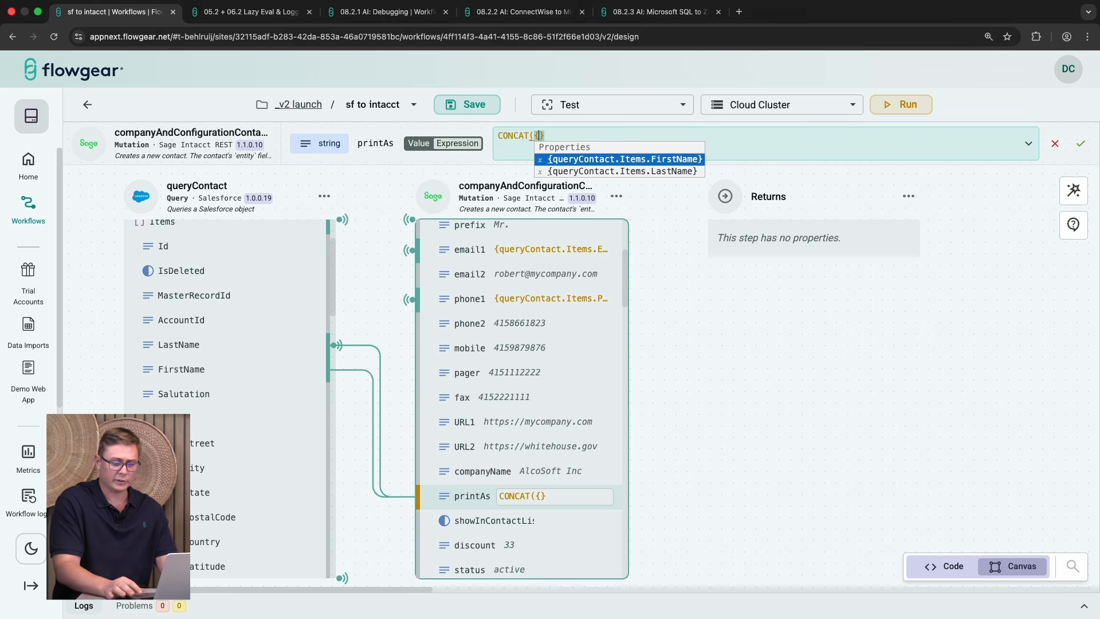
{"action": "key", "text": "Return"}
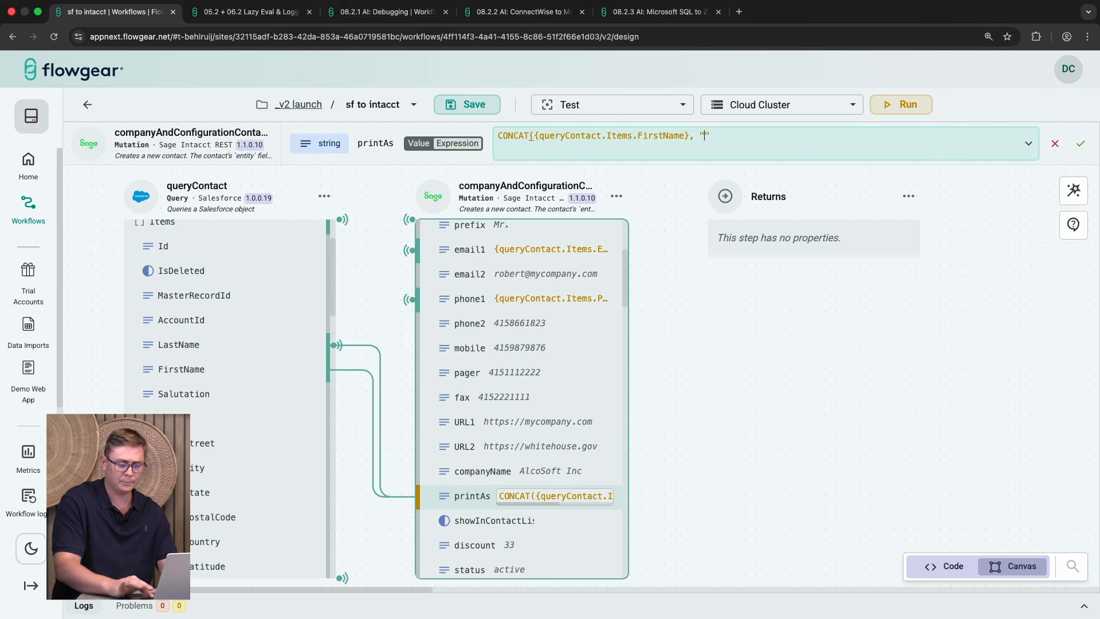
{"action": "type", "text": ", \" \", {"}
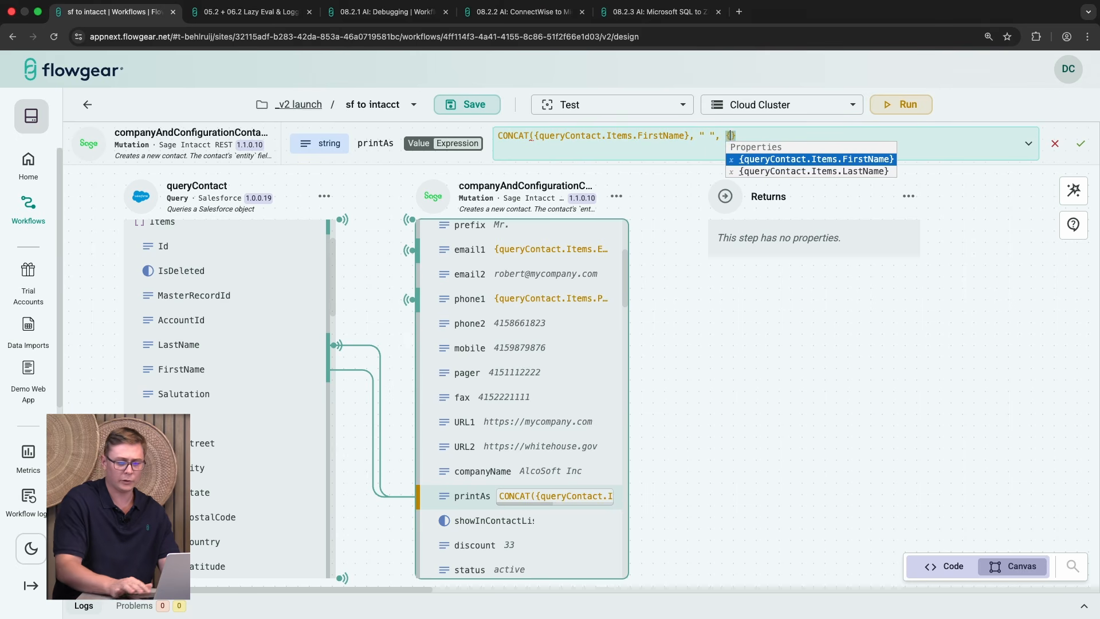
{"action": "key", "text": "Down"}
{"action": "key", "text": "Return"}
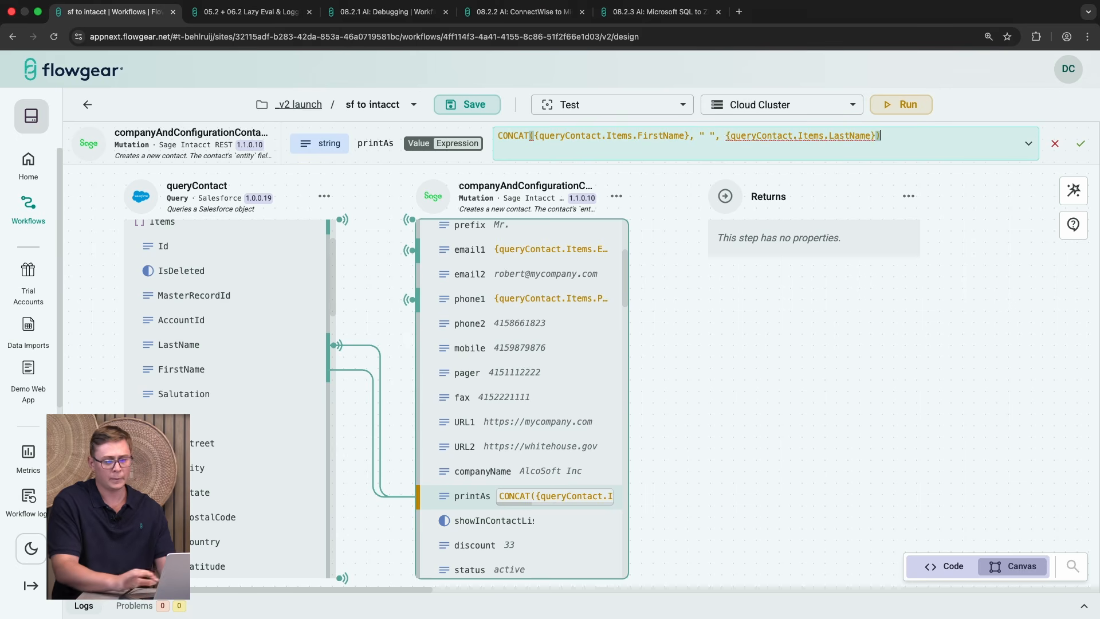
{"action": "left_click", "coordinate": [1082, 143]}
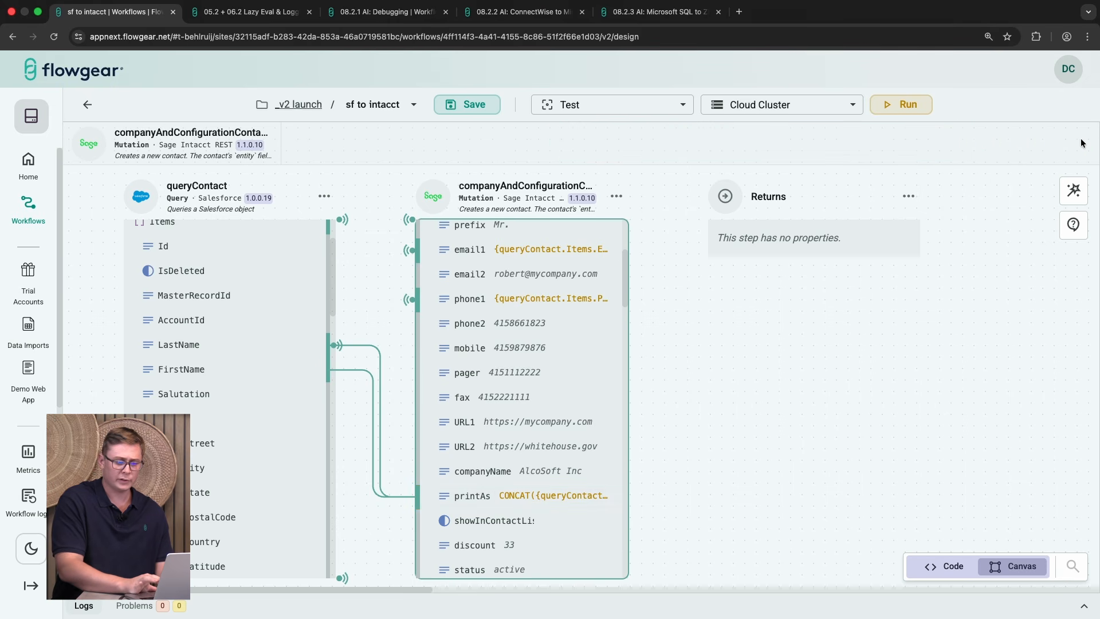
Step: Run the workflow and review the step results in the logs
{"action": "left_click", "coordinate": [897, 106]}
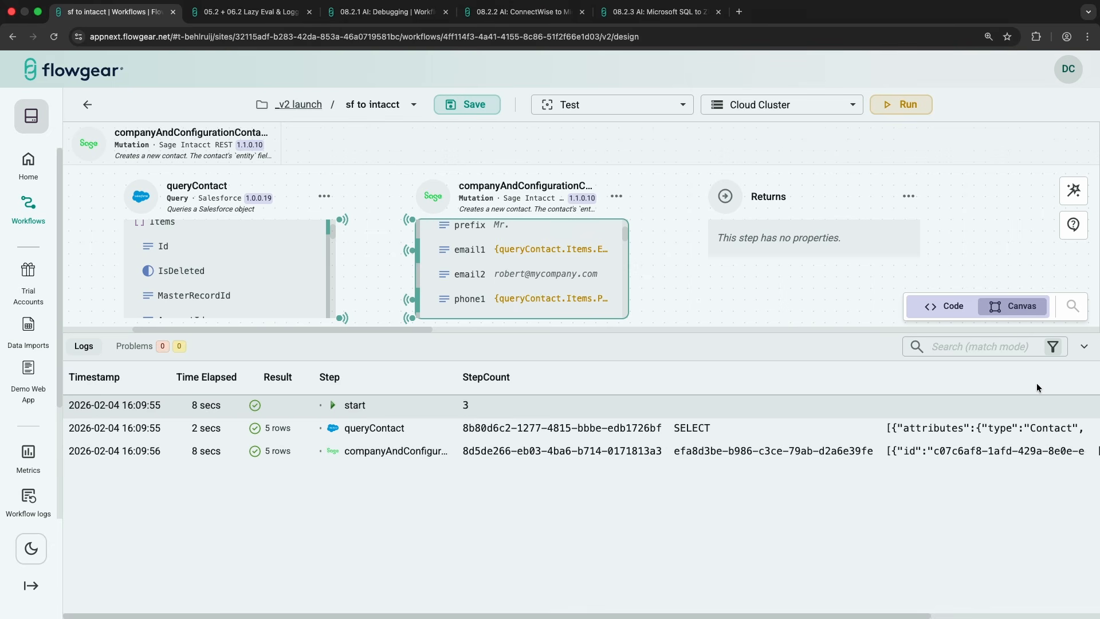
{"action": "left_click", "coordinate": [1085, 347]}
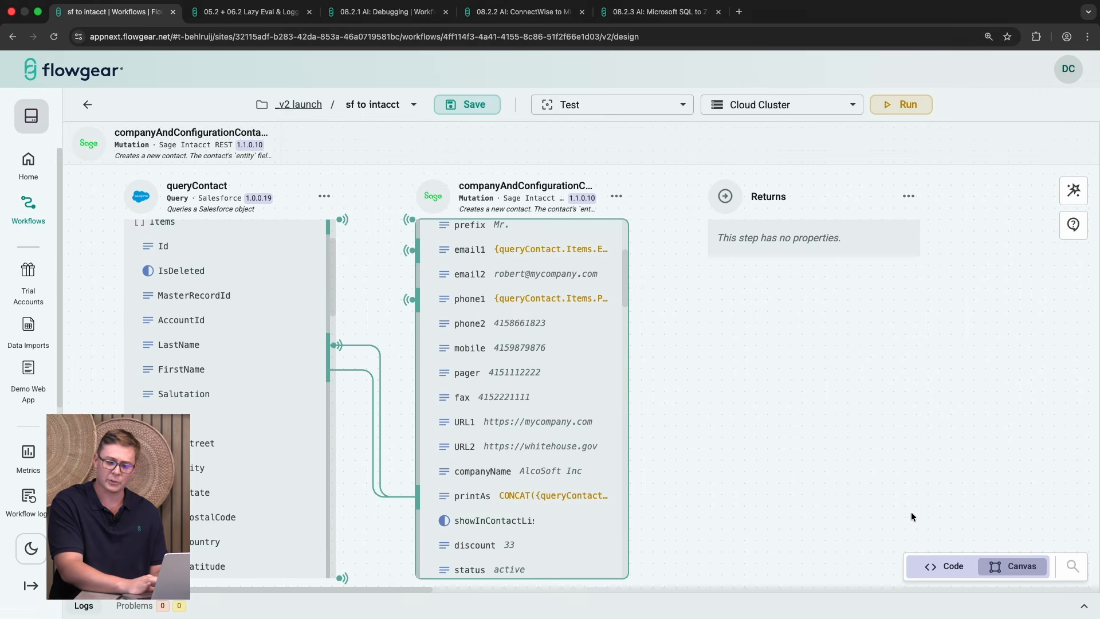
Step: Switch to the code view and examine the workflow's YAML definition
{"action": "left_click", "coordinate": [946, 568]}
{"action": "scroll", "coordinate": [909, 386], "scroll_direction": "up", "scroll_amount": 10}
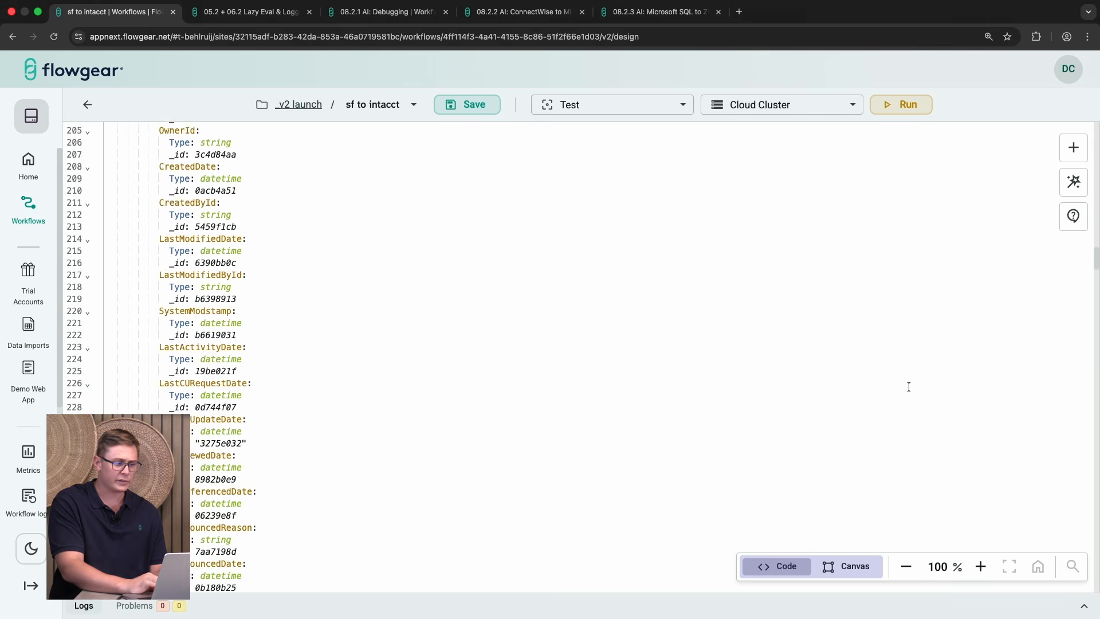
{"action": "scroll", "coordinate": [909, 387], "scroll_direction": "up", "scroll_amount": 20}
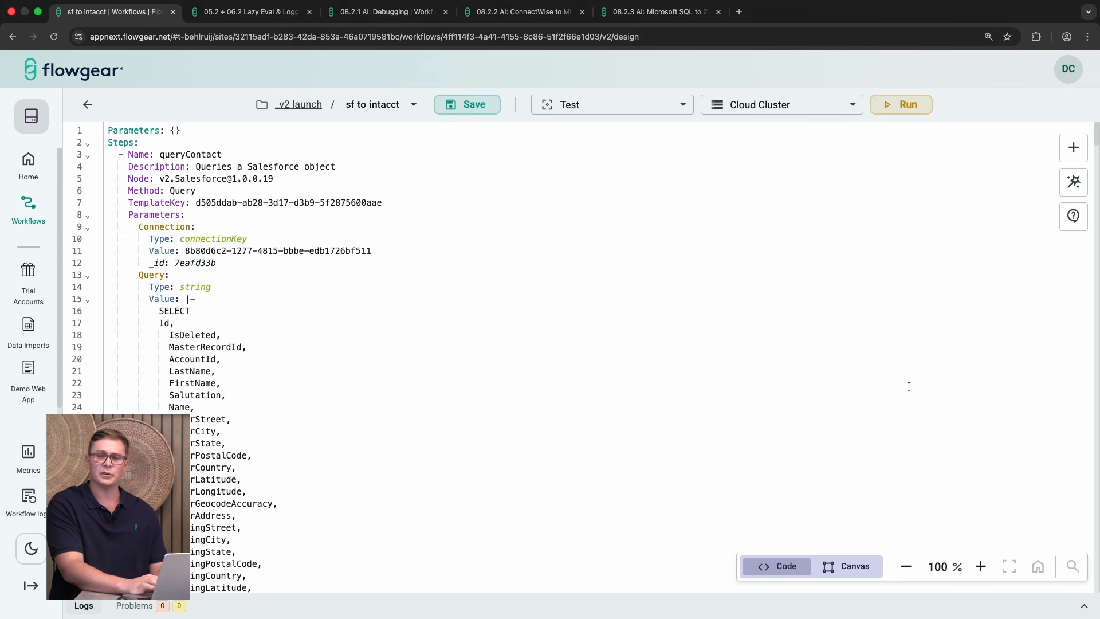
{"action": "left_click", "coordinate": [1074, 149]}
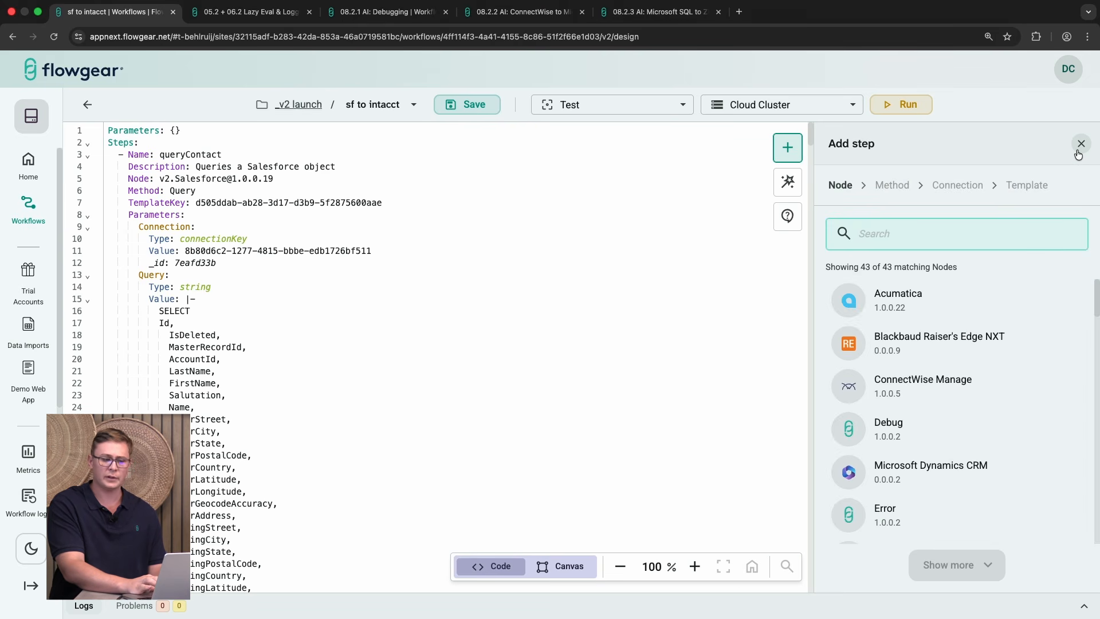
{"action": "left_click", "coordinate": [1081, 144]}
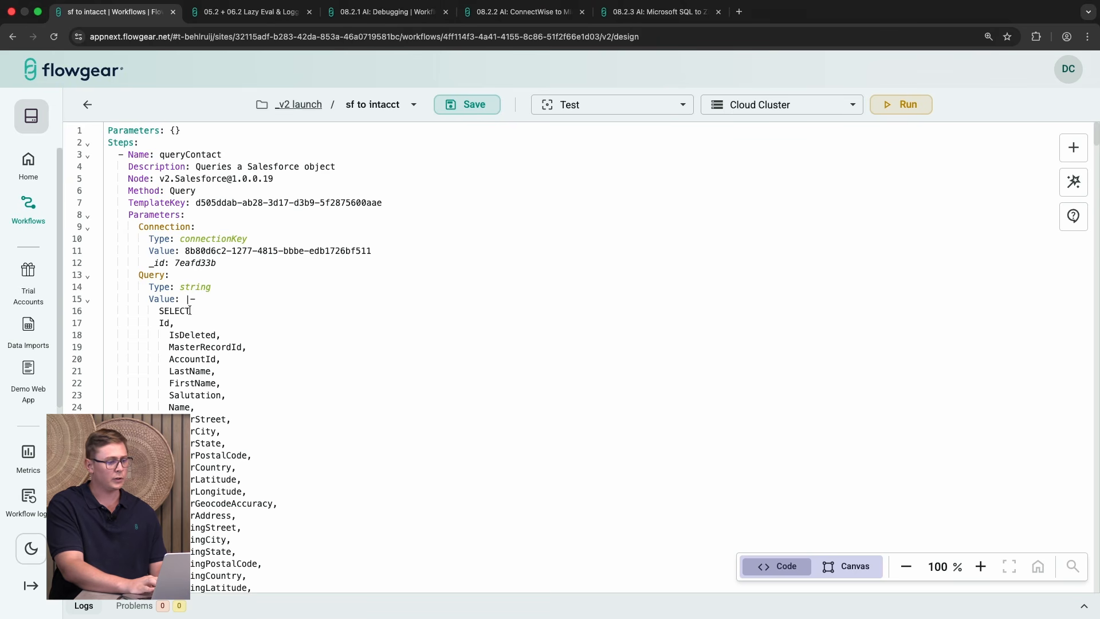
Step: Delete a block of YAML lines to inspect the reported problems, then undo the deletion
{"action": "left_click_drag", "start_coordinate": [247, 342], "coordinate": [138, 203]}
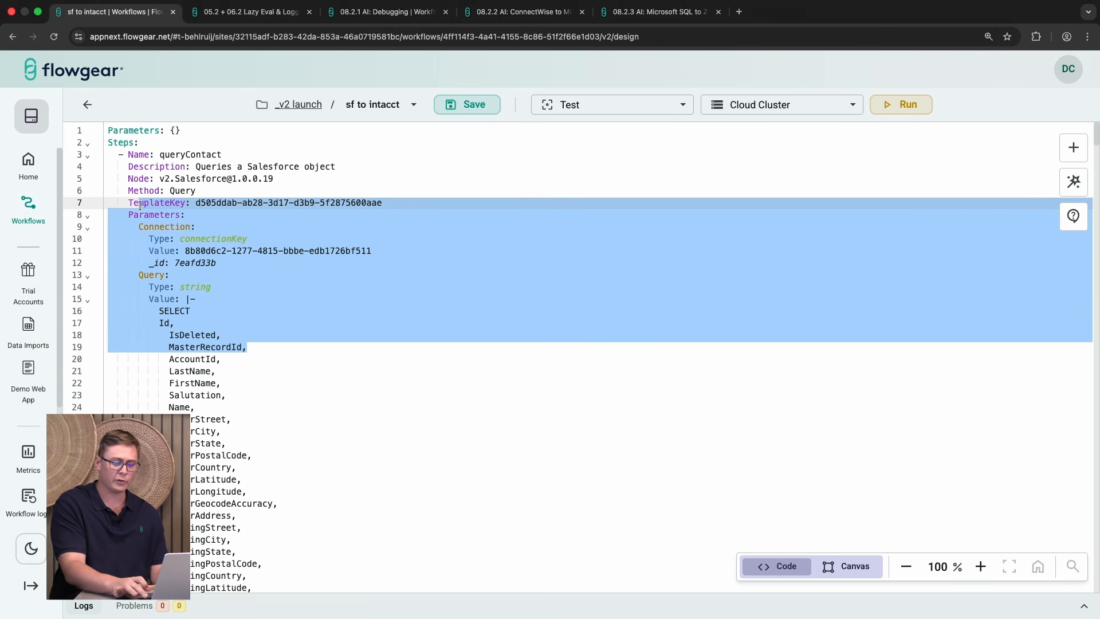
{"action": "key", "text": "BackSpace"}
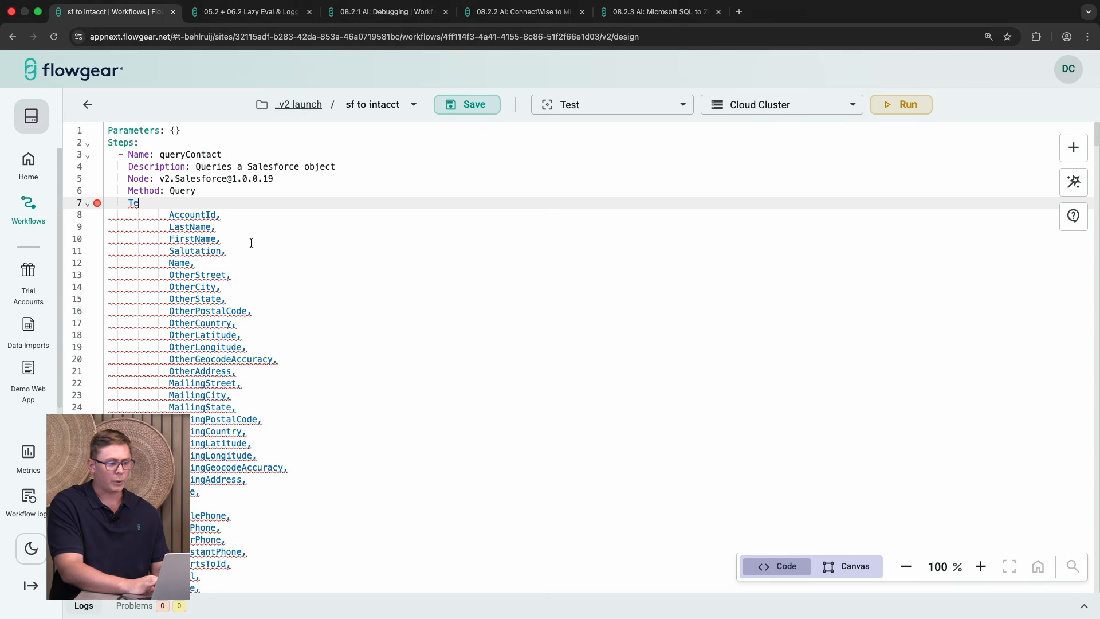
{"action": "left_click", "coordinate": [131, 606]}
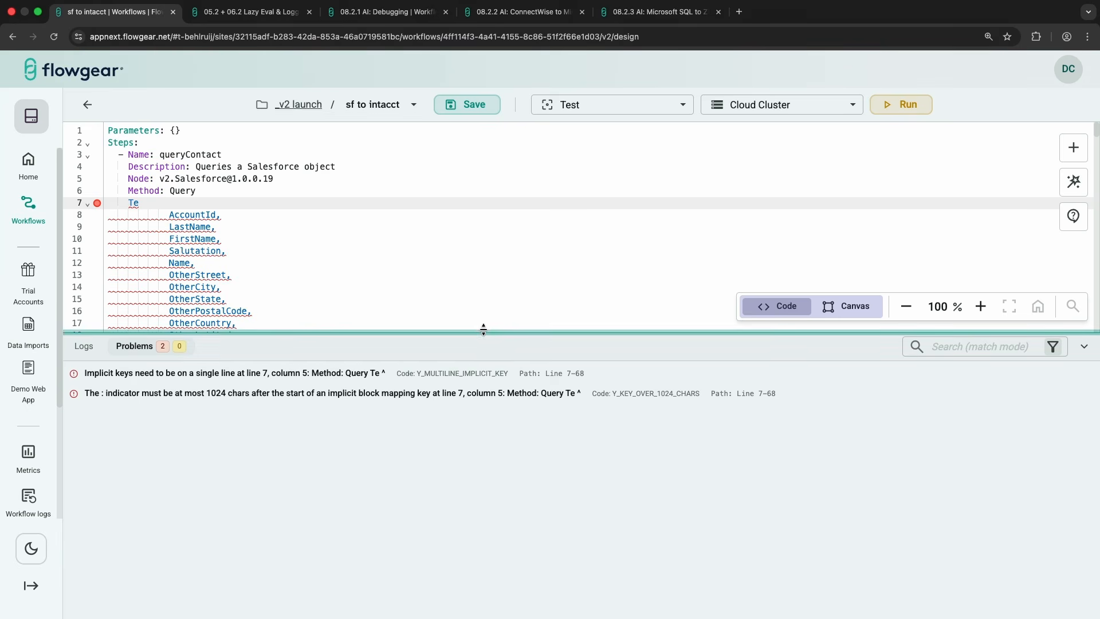
{"action": "left_click_drag", "start_coordinate": [481, 332], "coordinate": [468, 431]}
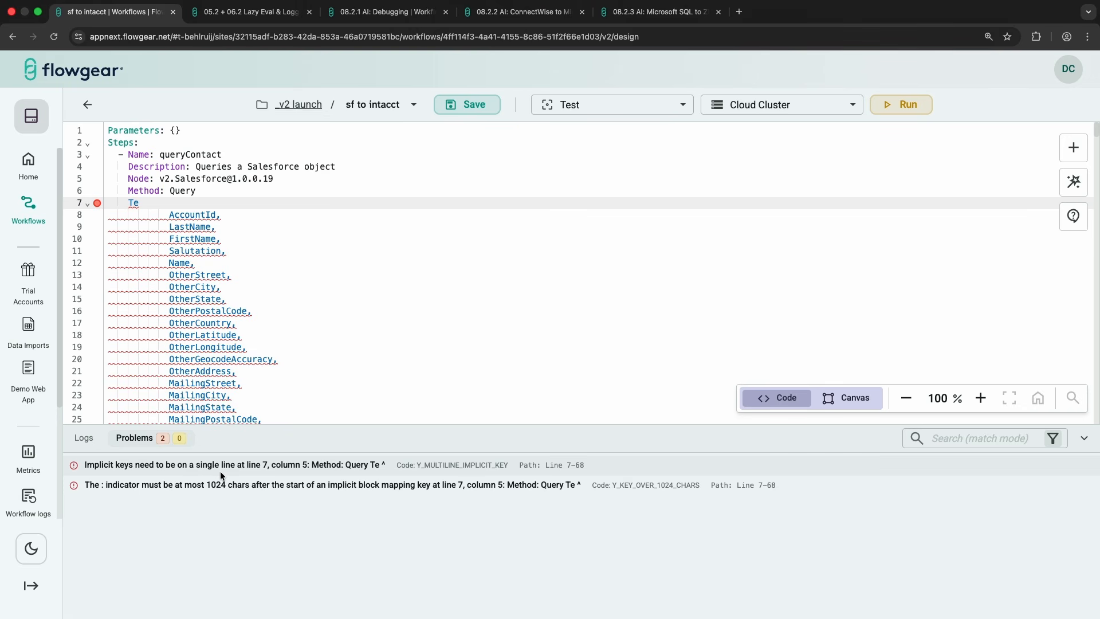
{"action": "left_click", "coordinate": [327, 351]}
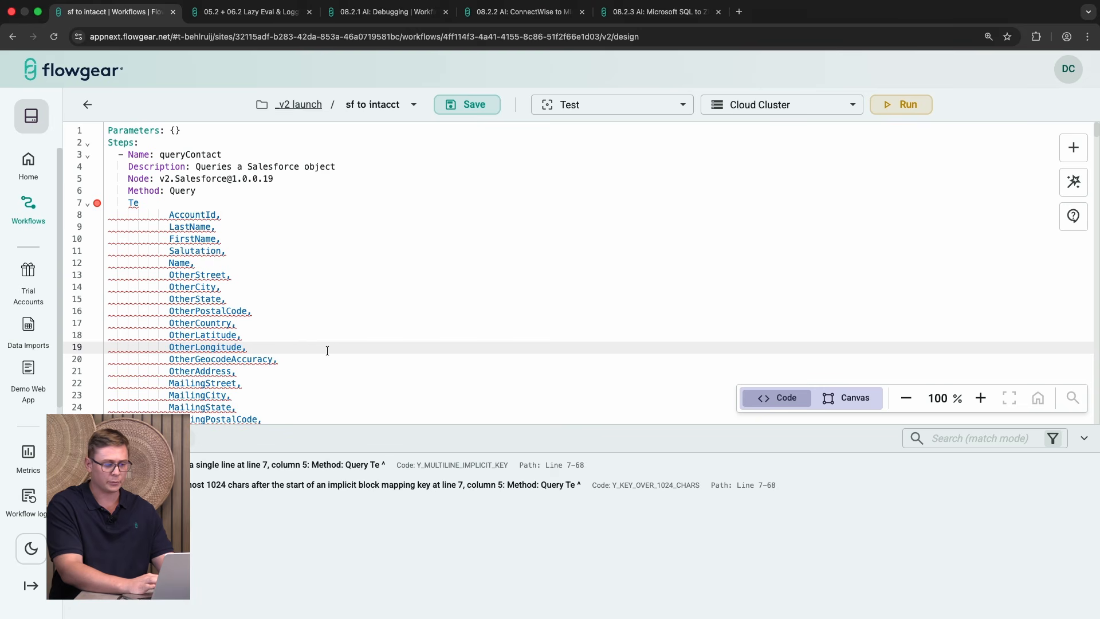
{"action": "key", "text": "super+z"}
{"action": "left_click", "coordinate": [401, 331]}
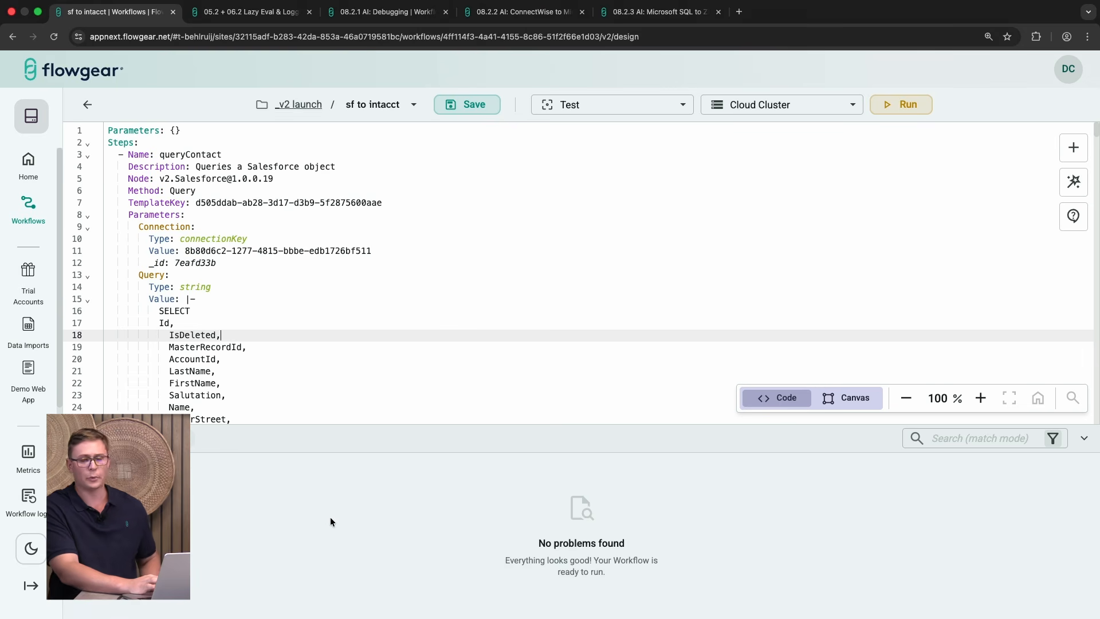
Step: Back in the canvas, disconnect and reconnect the Items-to-Body mapping to inspect the problems
{"action": "left_click", "coordinate": [852, 405]}
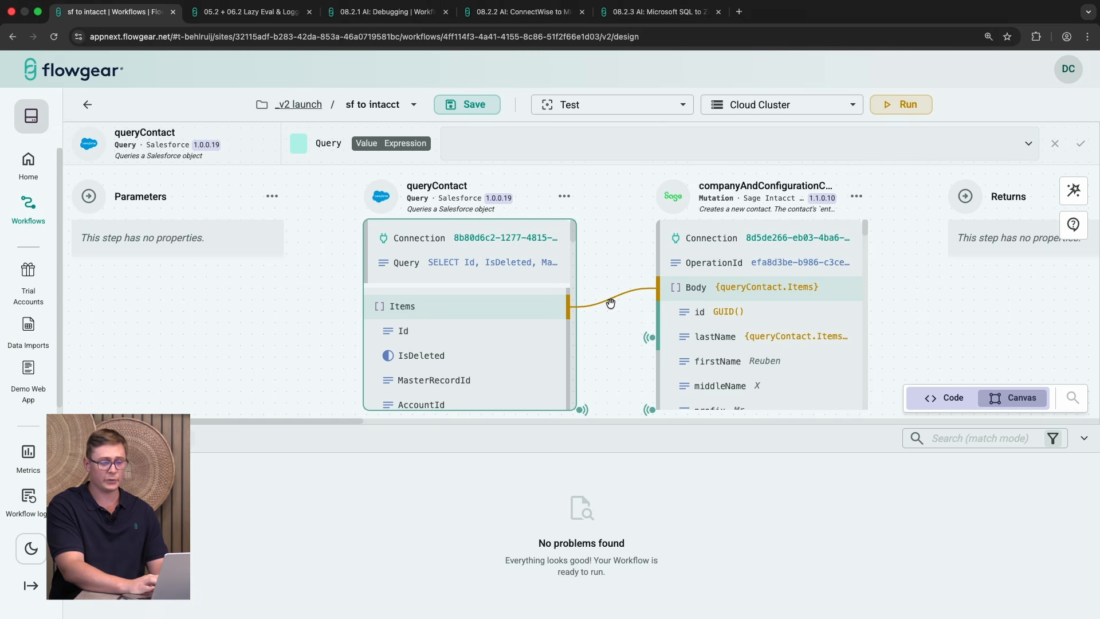
{"action": "left_click_drag", "start_coordinate": [631, 293], "coordinate": [610, 291]}
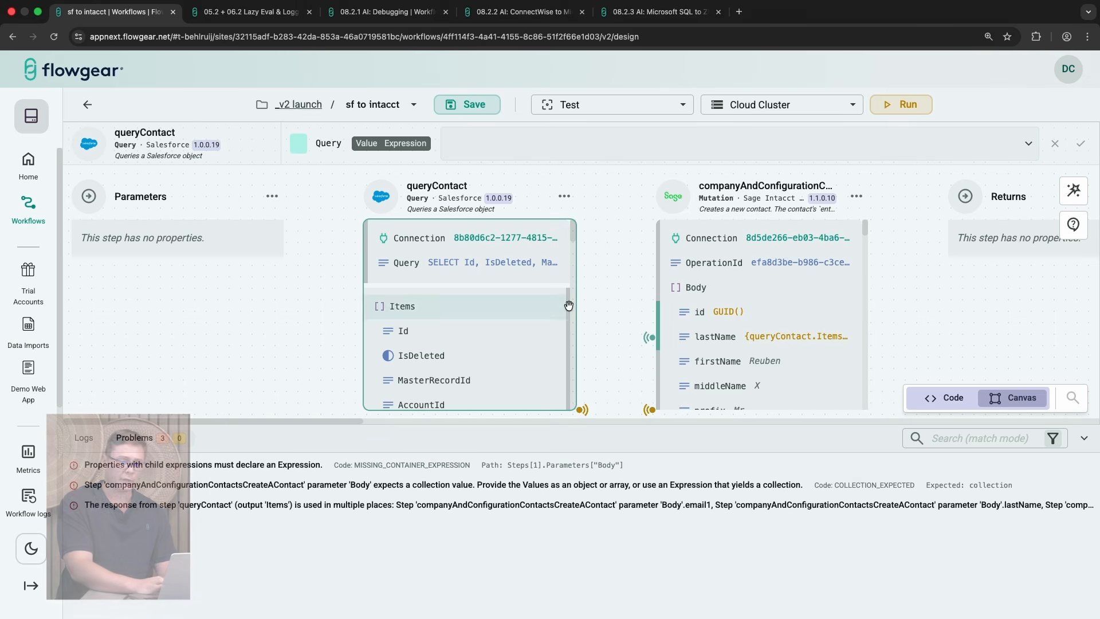
{"action": "left_click_drag", "start_coordinate": [569, 307], "coordinate": [663, 282]}
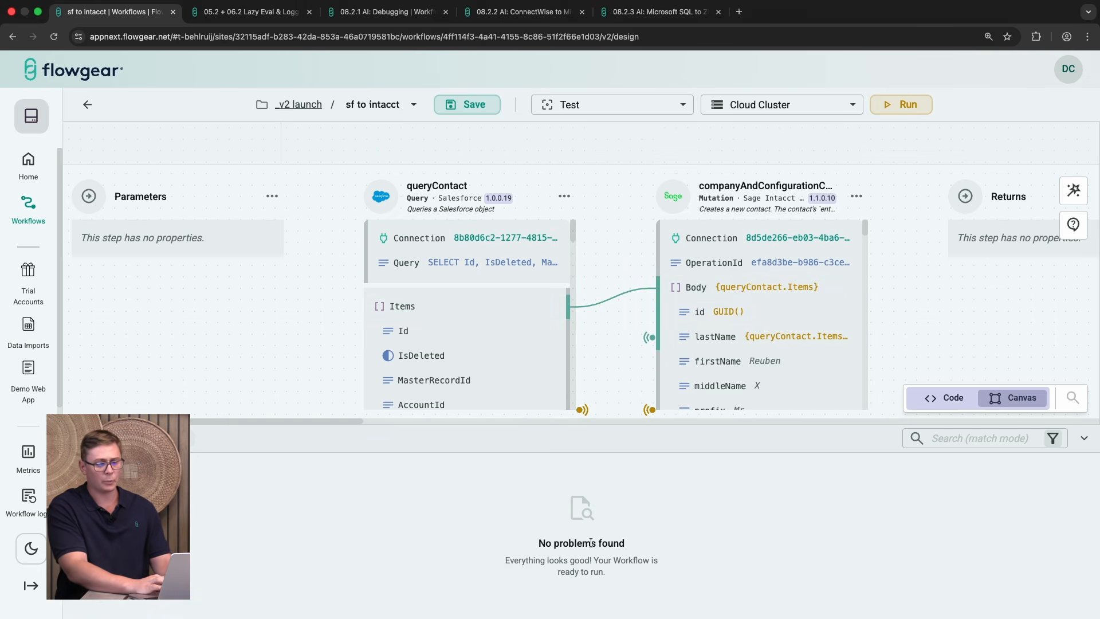
{"action": "left_click", "coordinate": [1083, 441]}
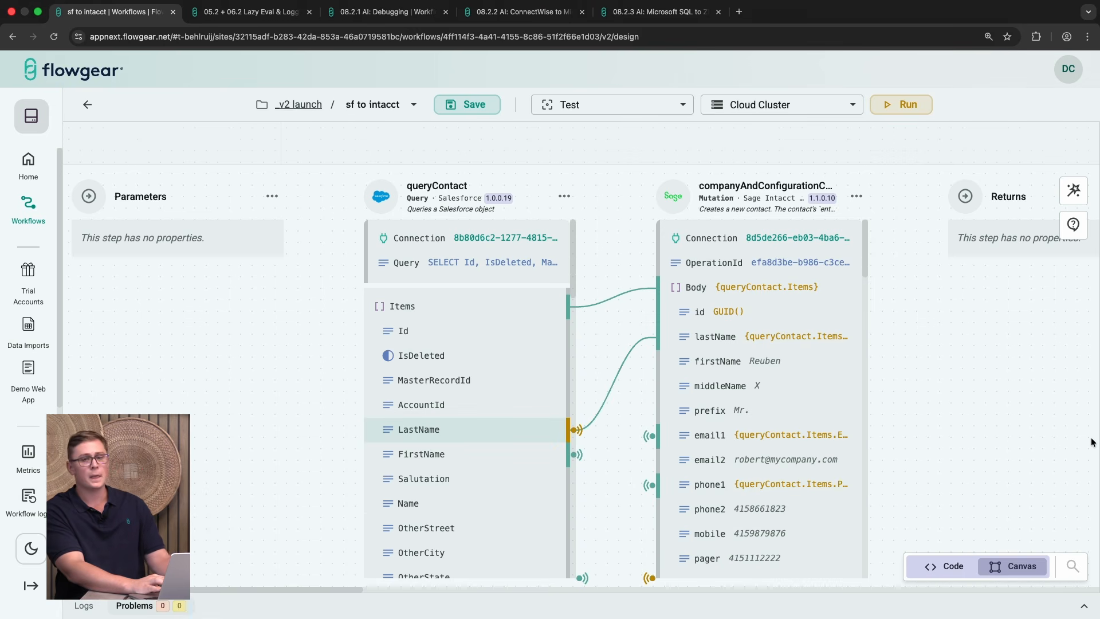
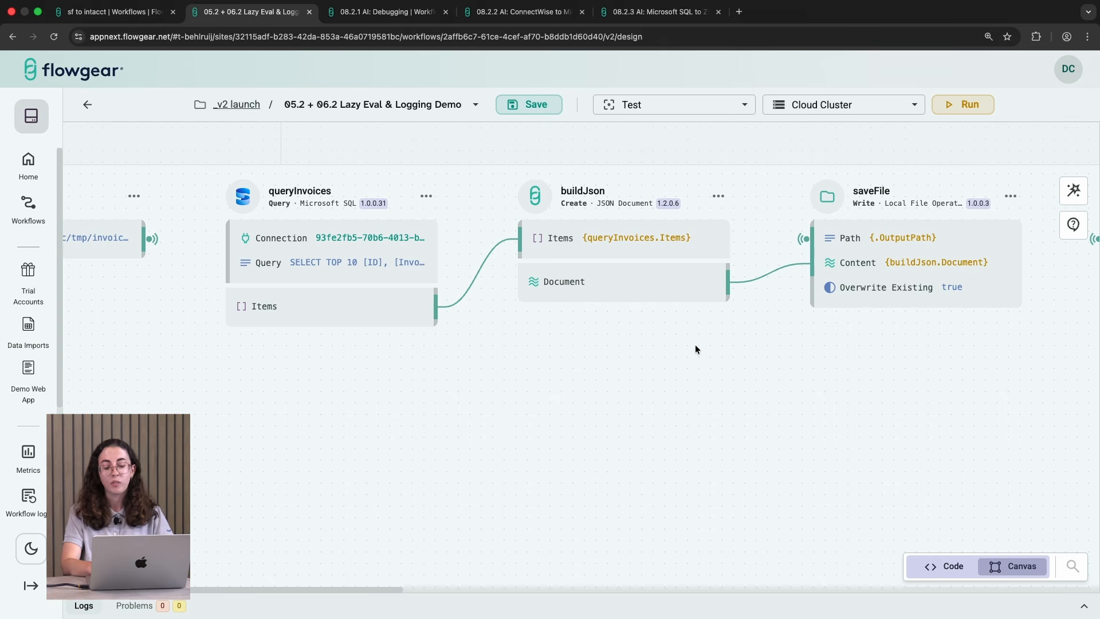
Step: Run the Lazy Eval & Logging Demo workflow and review each step's results in the logs
{"action": "left_click", "coordinate": [970, 109]}
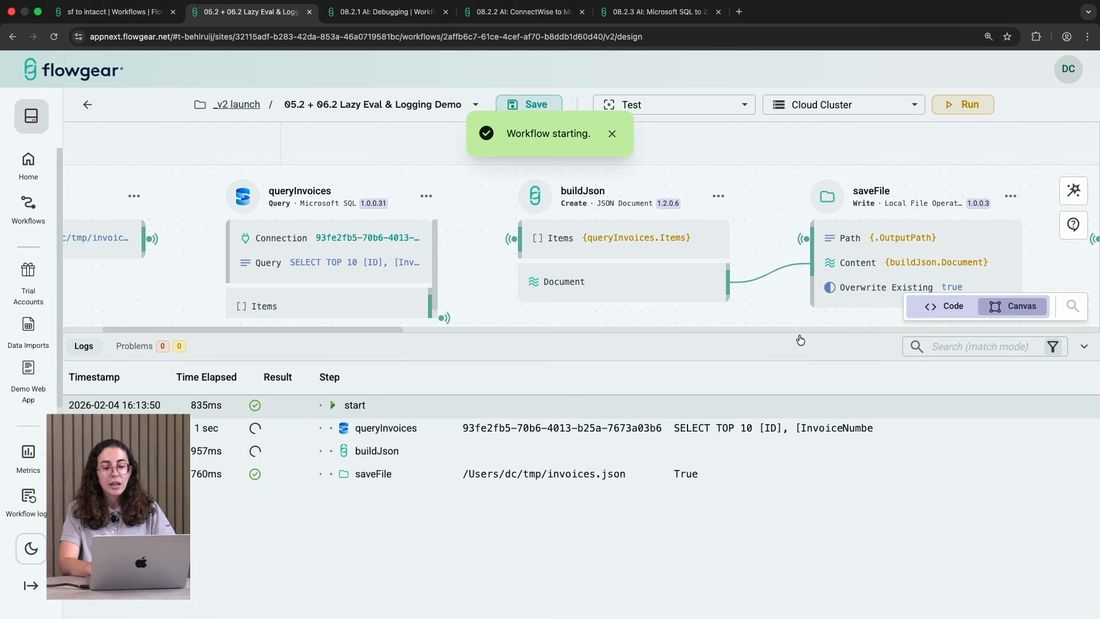
{"action": "left_click_drag", "start_coordinate": [799, 334], "coordinate": [800, 386]}
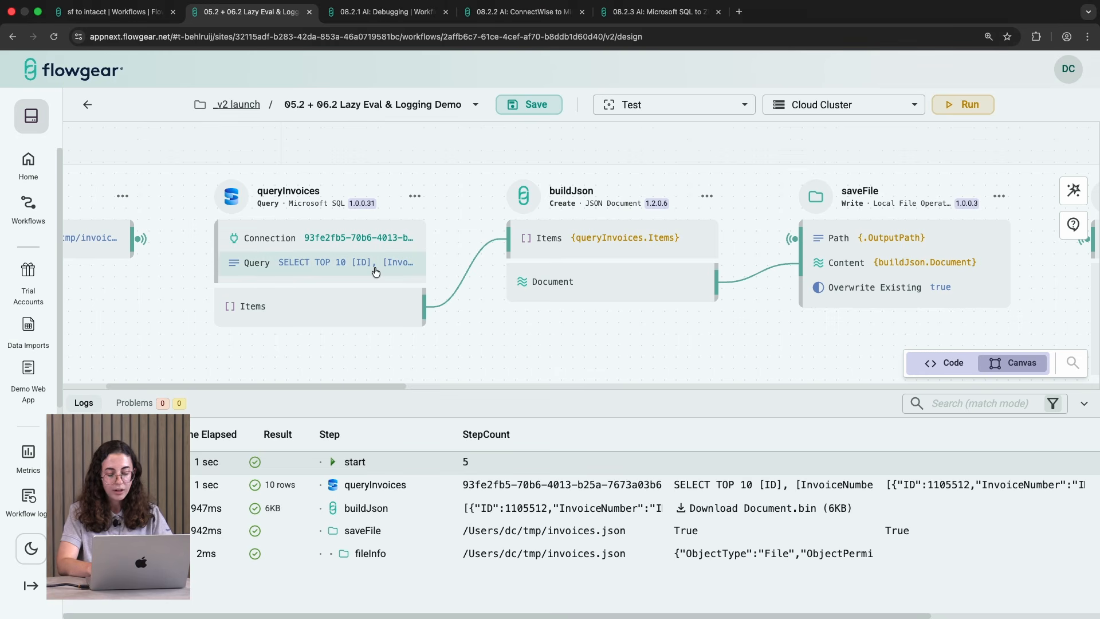
{"action": "left_click", "coordinate": [386, 393]}
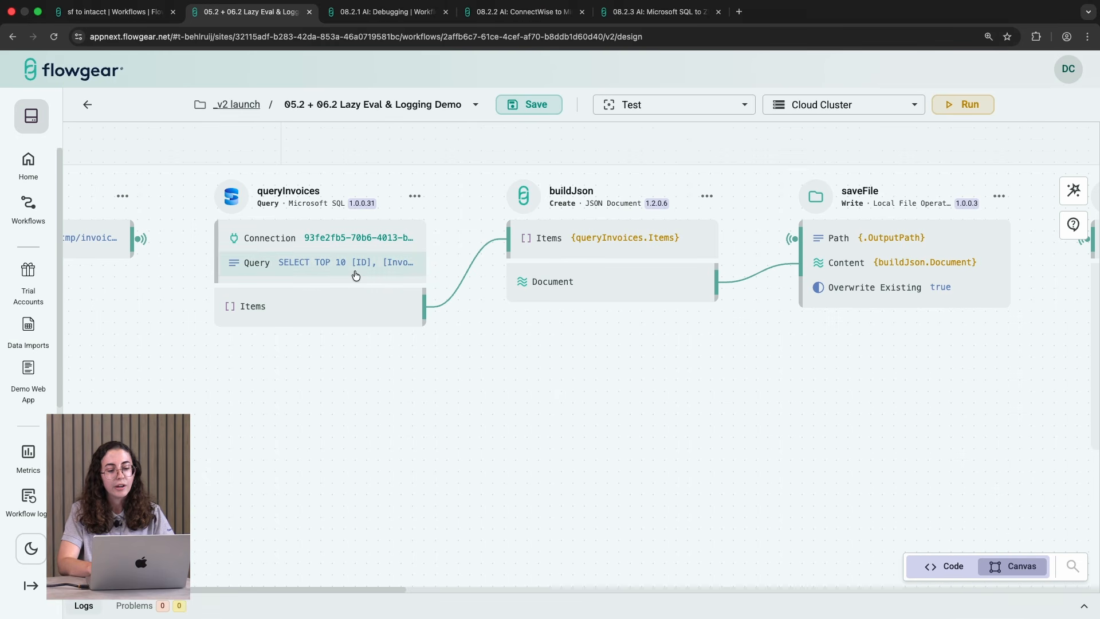
Step: Set the queryInvoices query to SELECT TOP 400000 rows and run the workflow again
{"action": "left_click", "coordinate": [351, 263]}
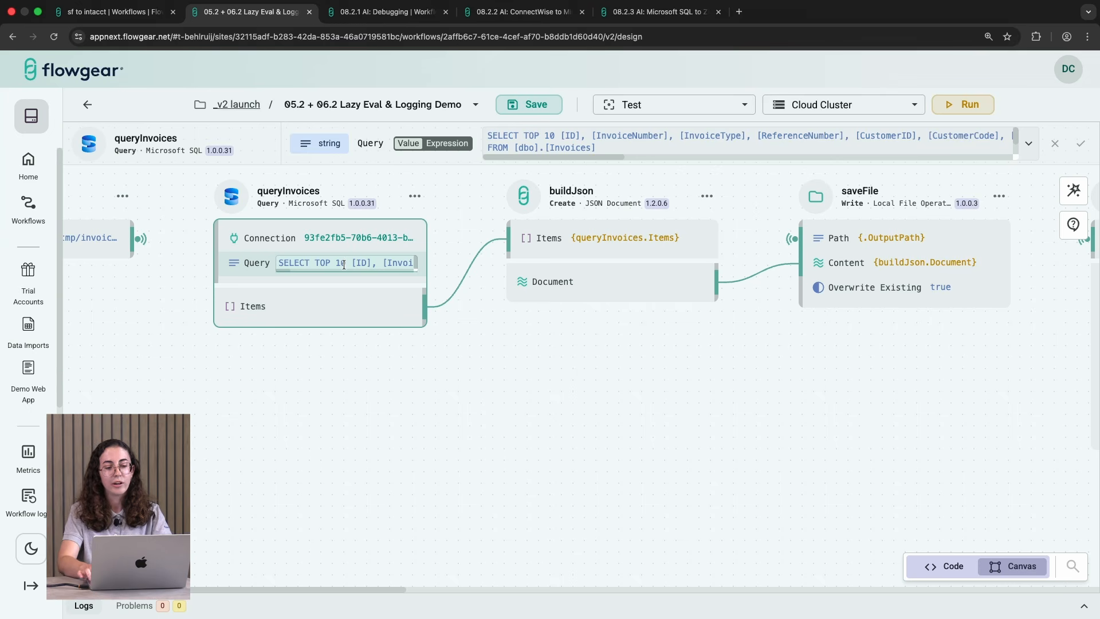
{"action": "key", "text": "BackSpace"}
{"action": "key", "text": "BackSpace"}
{"action": "type", "text": "400000"}
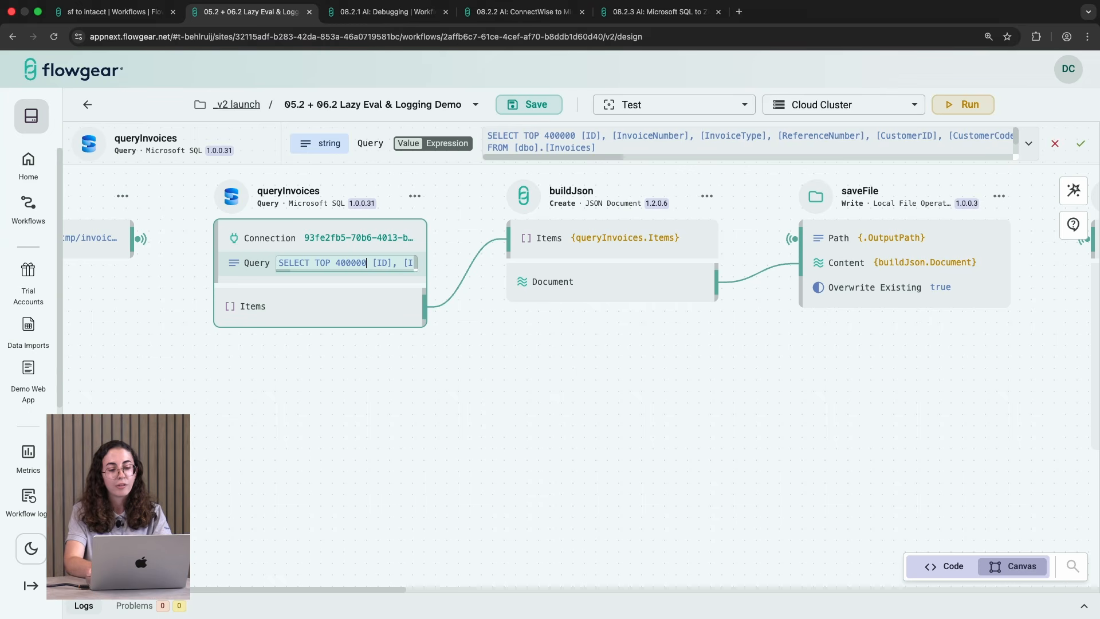
{"action": "key", "text": "Return"}
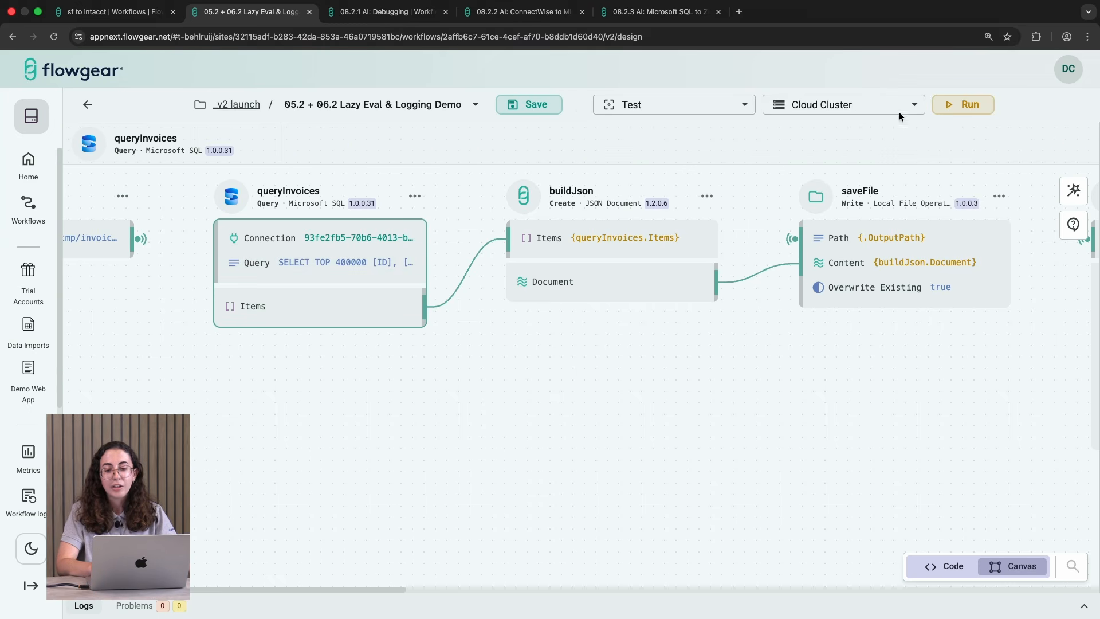
{"action": "left_click", "coordinate": [969, 107]}
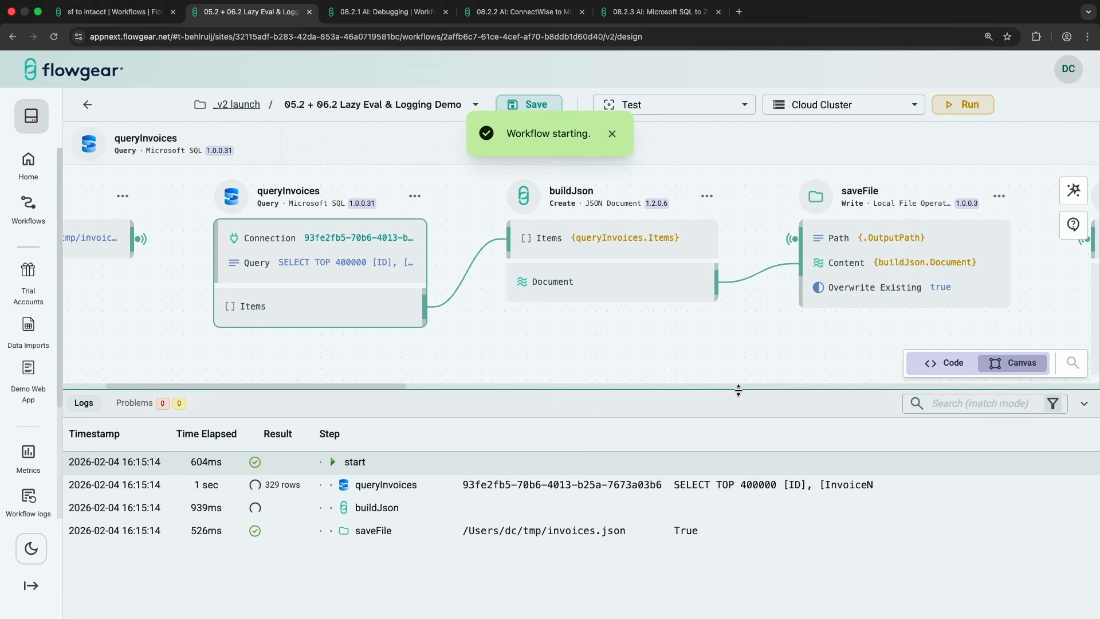
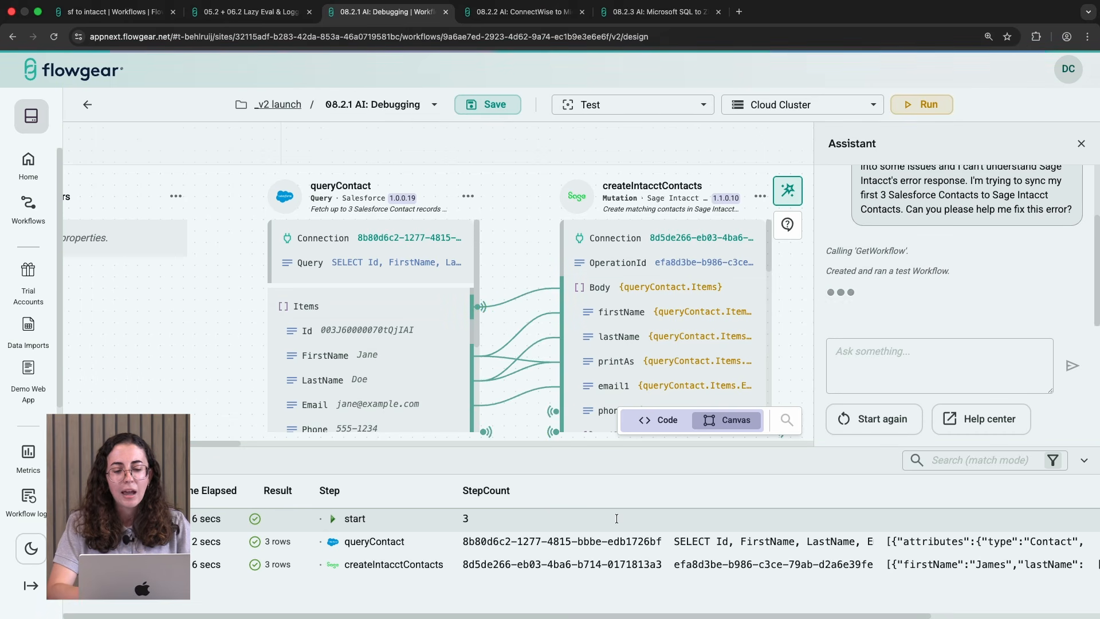
Step: Open the createIntacctContacts step's result from the logs and read through its error messages
{"action": "scroll", "coordinate": [717, 564], "scroll_direction": "right", "scroll_amount": 1}
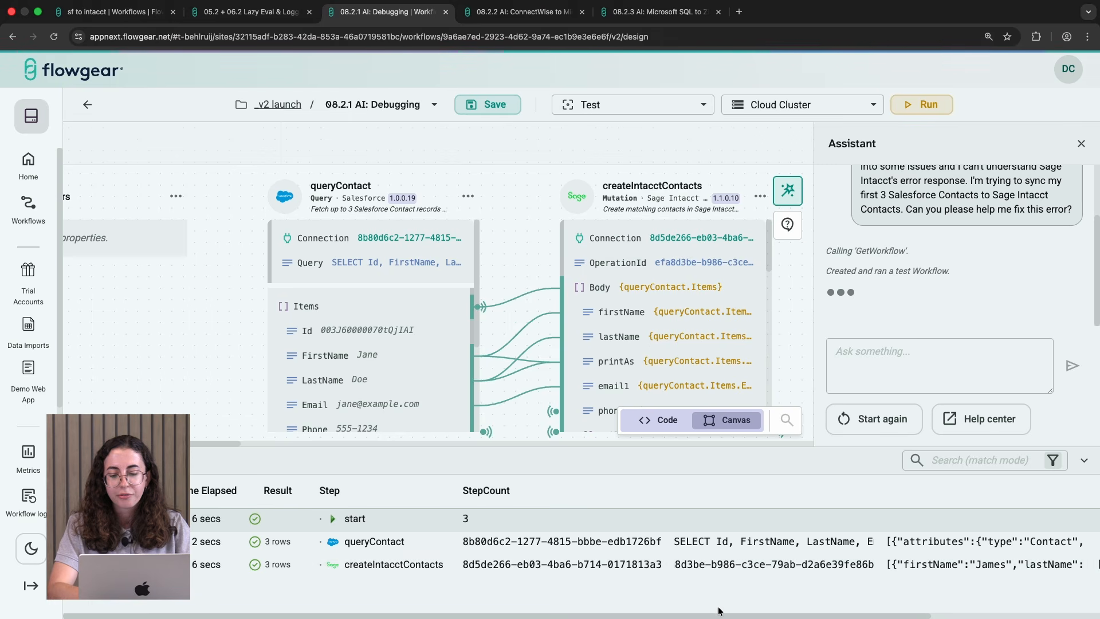
{"action": "left_click_drag", "start_coordinate": [727, 614], "coordinate": [955, 594]}
{"action": "left_click", "coordinate": [969, 565]}
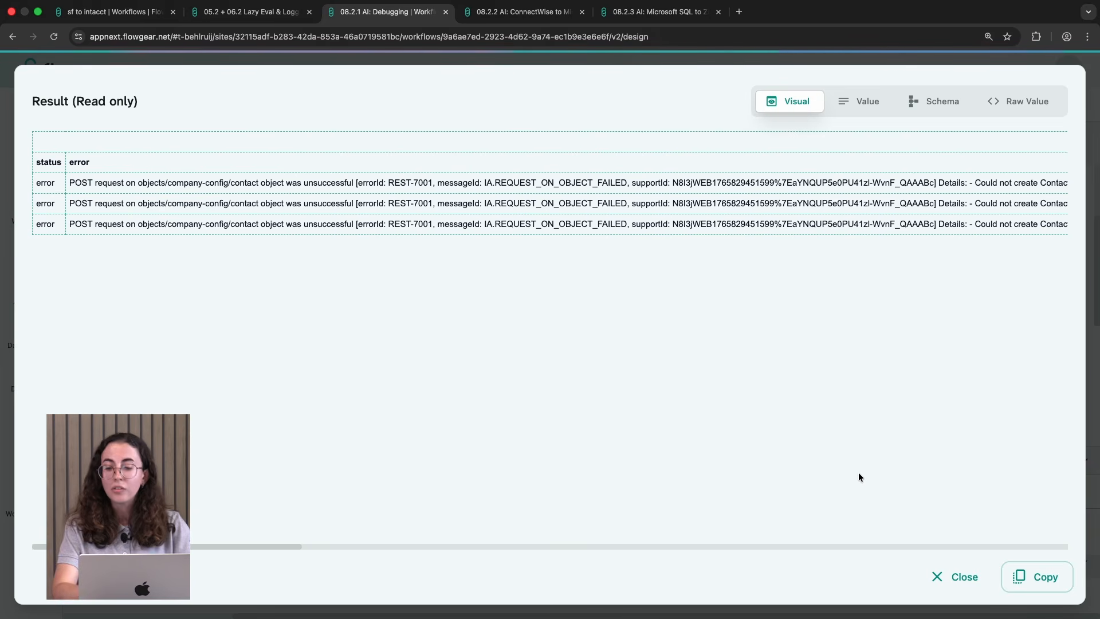
{"action": "scroll", "coordinate": [858, 477], "scroll_direction": "right", "scroll_amount": 10}
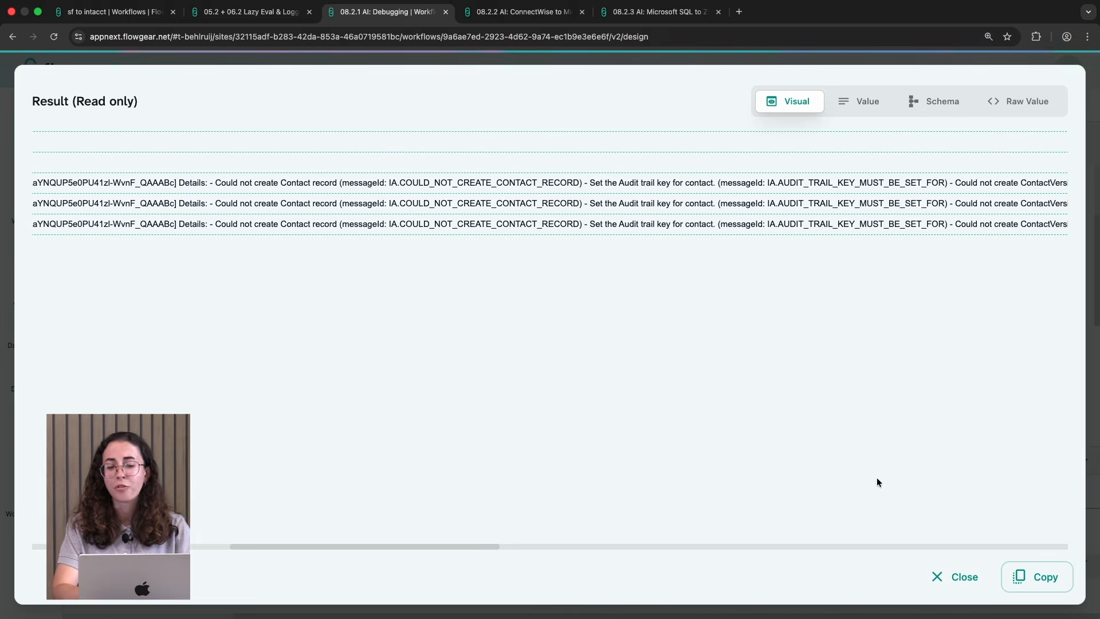
{"action": "scroll", "coordinate": [876, 477], "scroll_direction": "right", "scroll_amount": 2}
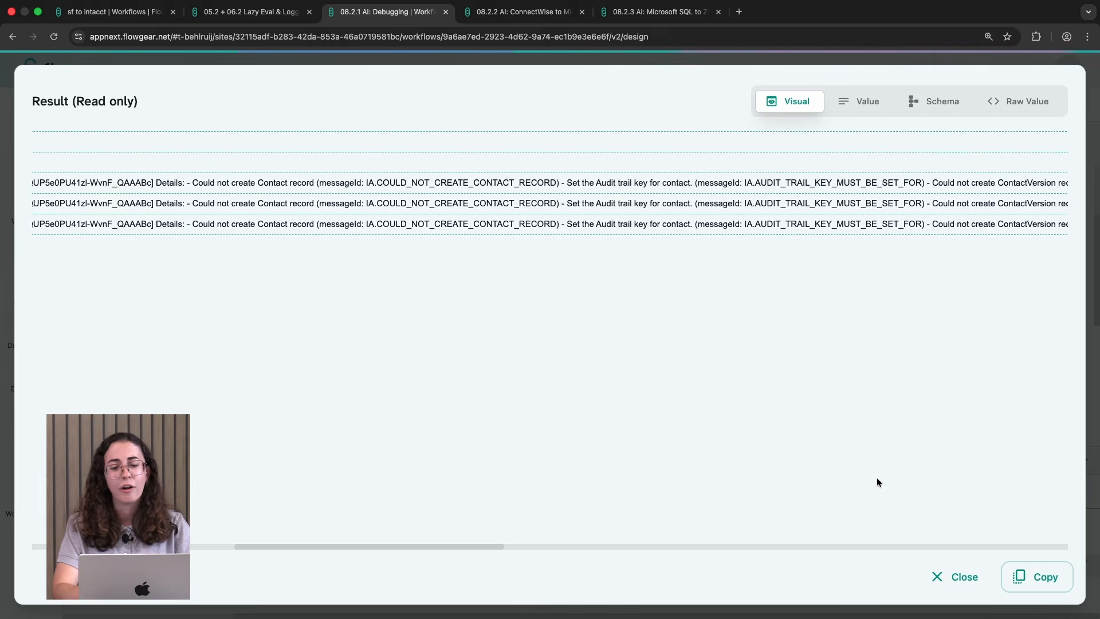
{"action": "left_click", "coordinate": [950, 574]}
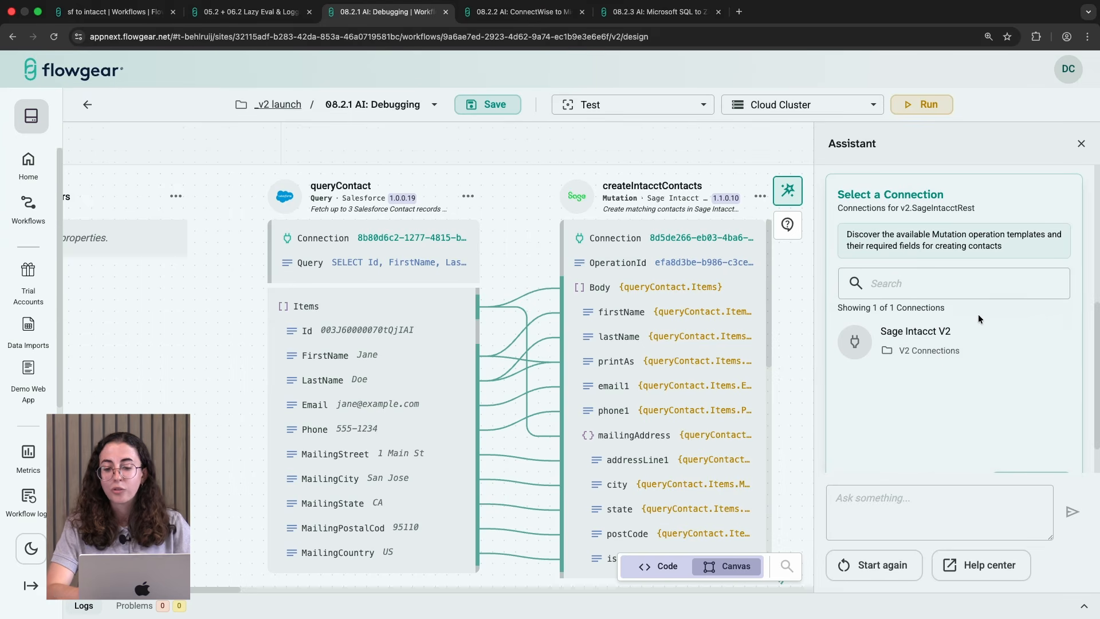
Step: Select the Sage Intacct V2 connection for the Assistant's Sage Intacct mutation lookup
{"action": "scroll", "coordinate": [978, 314], "scroll_direction": "up", "scroll_amount": 3}
{"action": "scroll", "coordinate": [978, 315], "scroll_direction": "down", "scroll_amount": 1}
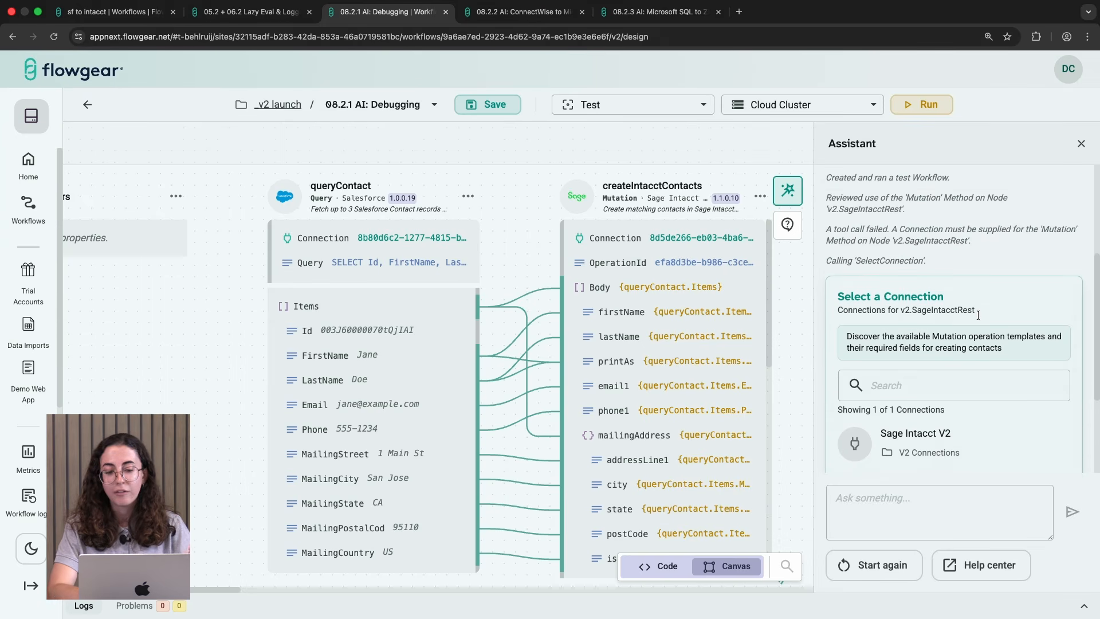
{"action": "scroll", "coordinate": [978, 314], "scroll_direction": "down", "scroll_amount": 1}
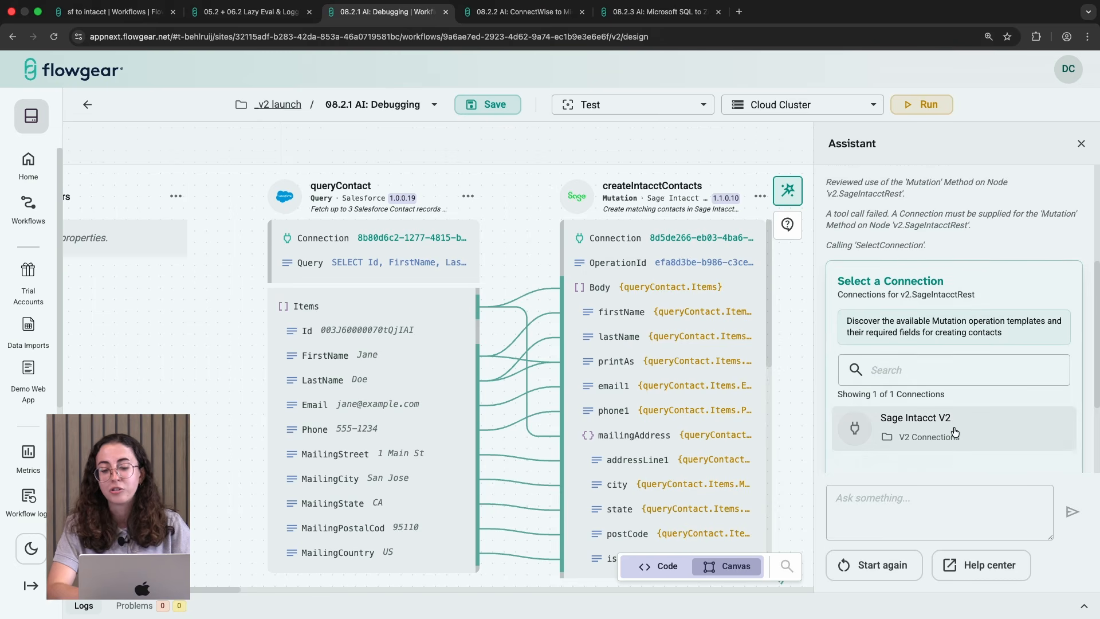
{"action": "left_click", "coordinate": [945, 450]}
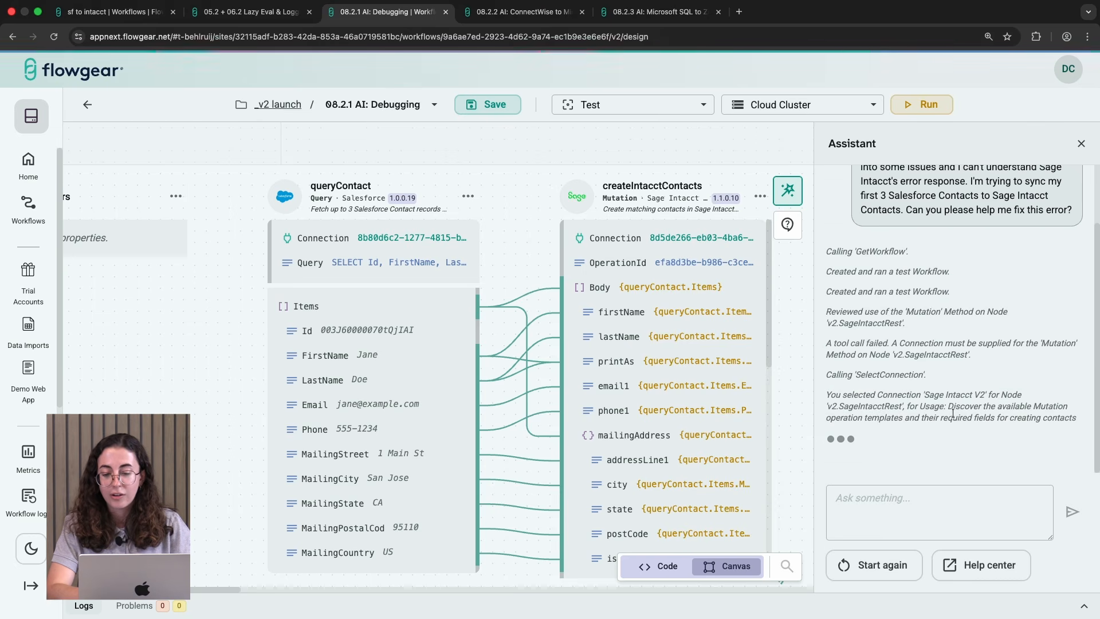
{"action": "scroll", "coordinate": [957, 404], "scroll_direction": "up", "scroll_amount": 1}
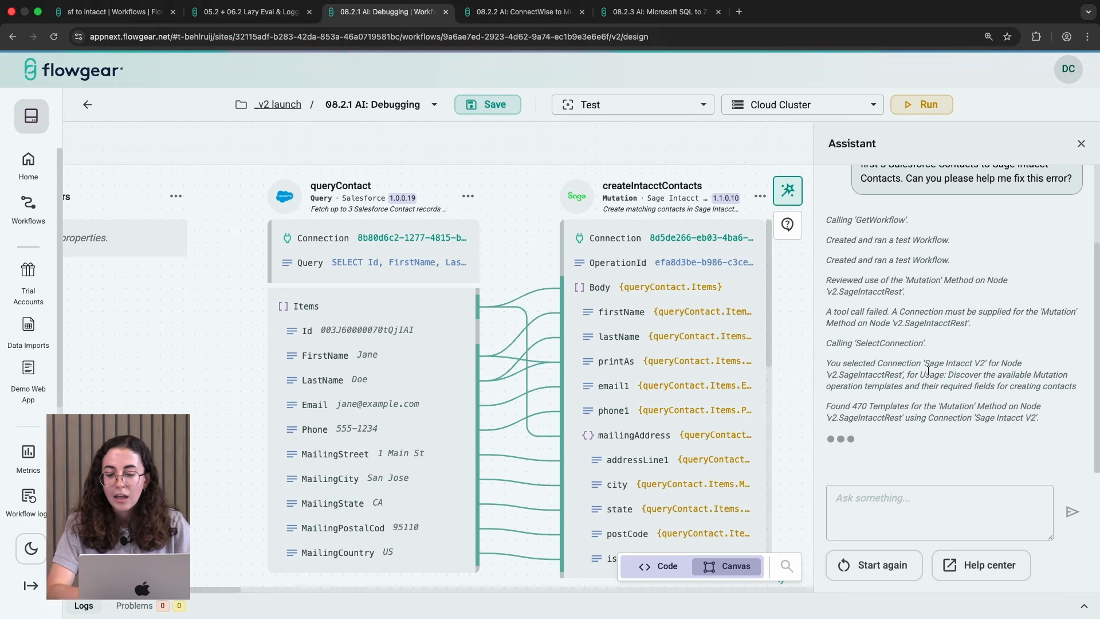
Step: Switch to the ConnectWise to Microsoft OneDrive workflow and select the V2 ConnectWise connection for the Assistant
{"action": "key", "text": "ctrl+Tab"}
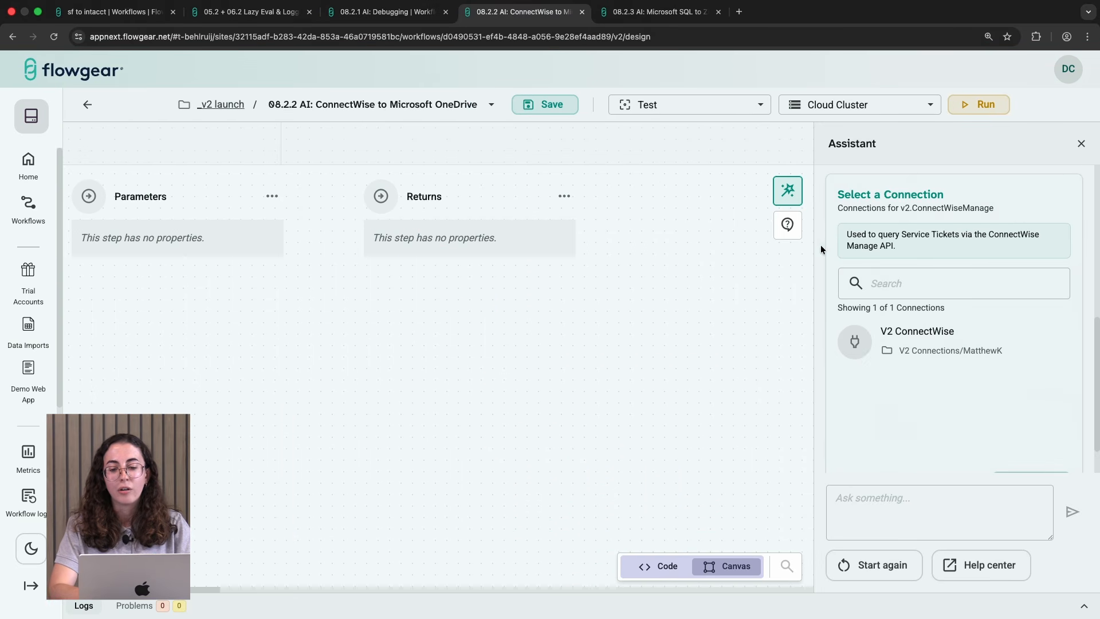
{"action": "scroll", "coordinate": [954, 283], "scroll_direction": "up", "scroll_amount": 10}
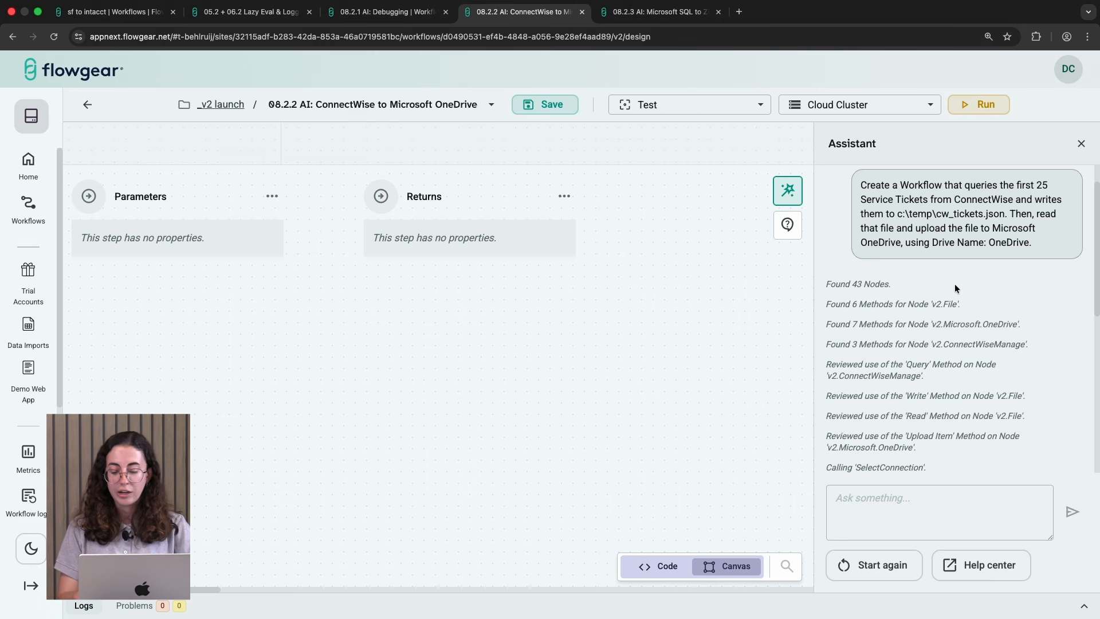
{"action": "scroll", "coordinate": [955, 284], "scroll_direction": "up", "scroll_amount": 1}
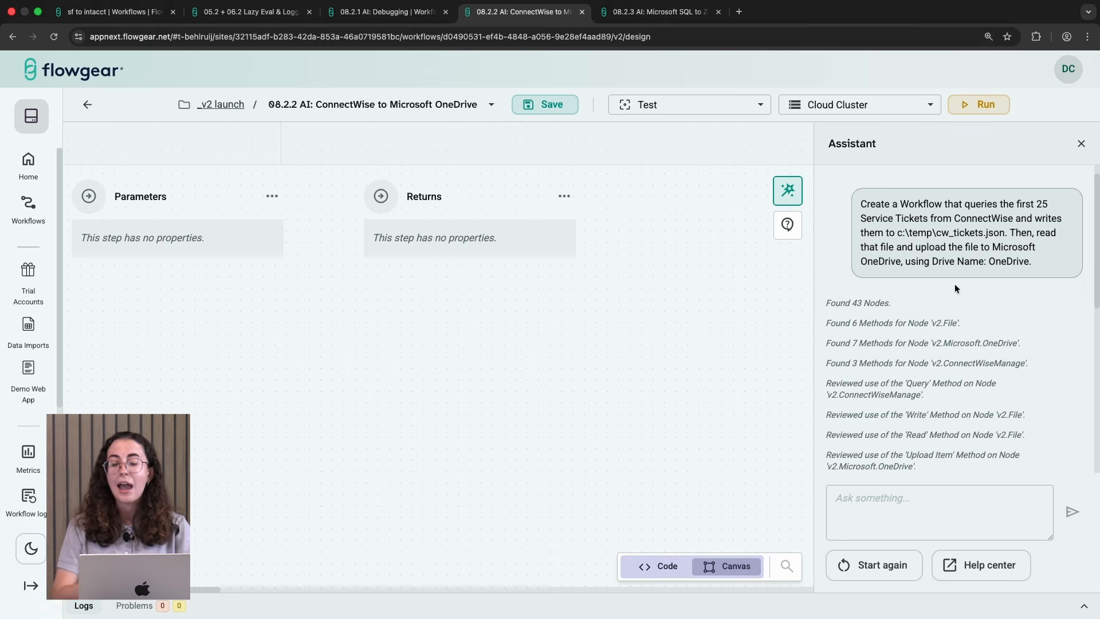
{"action": "scroll", "coordinate": [983, 277], "scroll_direction": "down", "scroll_amount": 5}
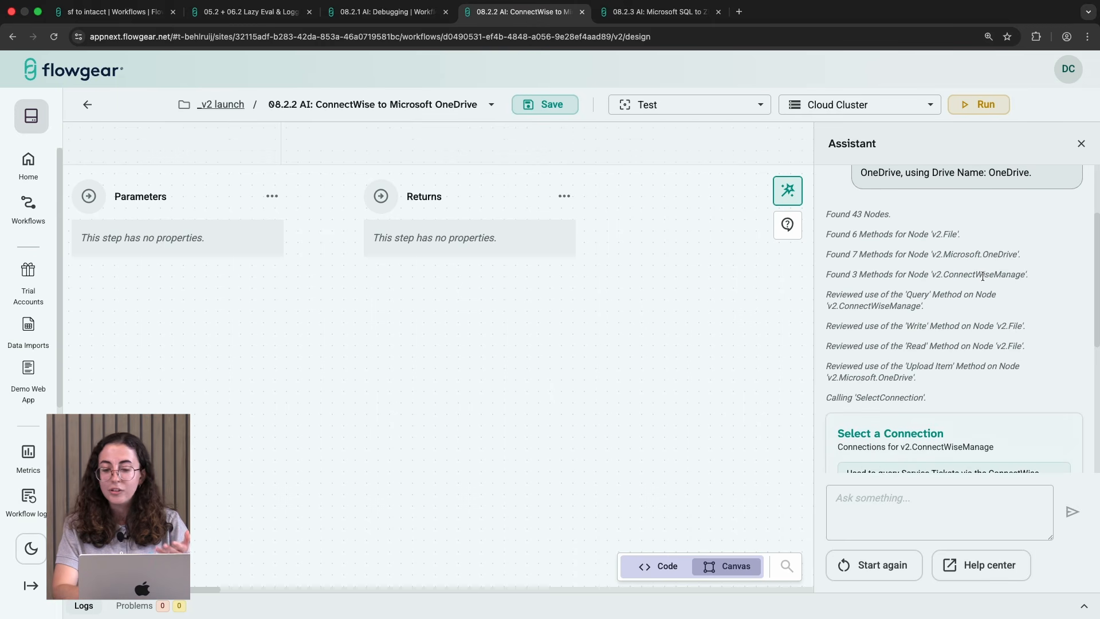
{"action": "scroll", "coordinate": [982, 277], "scroll_direction": "up", "scroll_amount": 2}
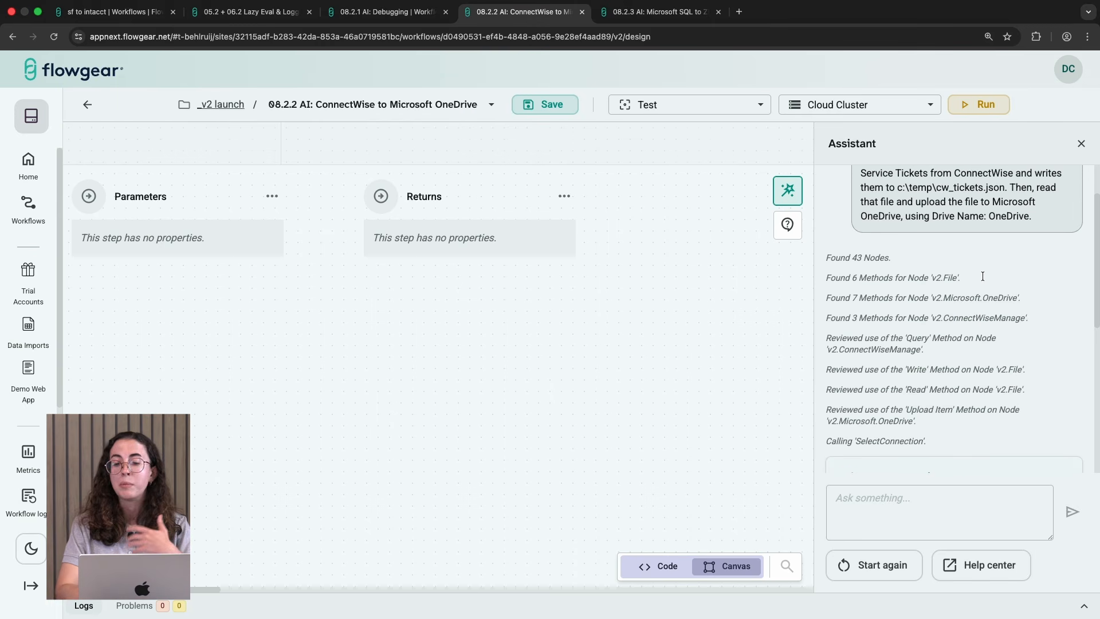
{"action": "scroll", "coordinate": [983, 277], "scroll_direction": "down", "scroll_amount": 1}
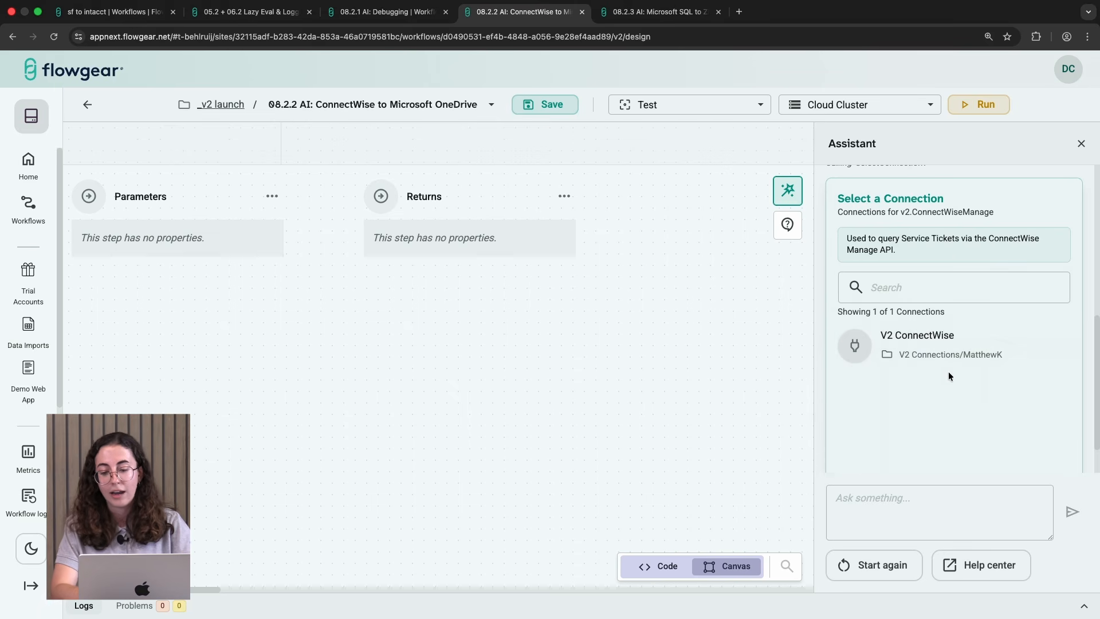
{"action": "left_click", "coordinate": [983, 360]}
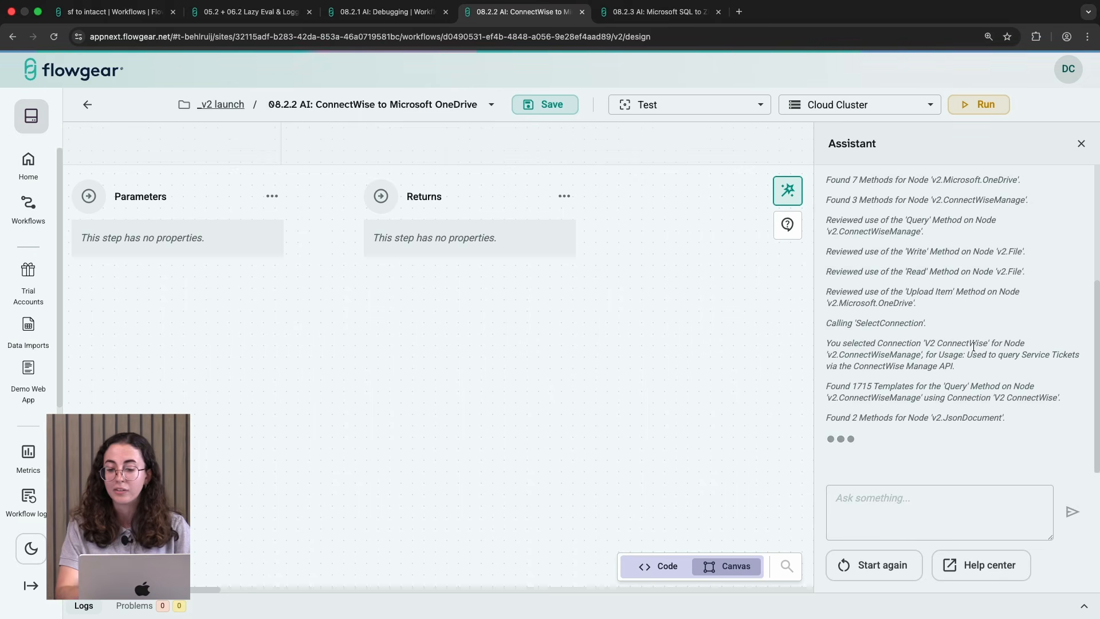
Step: Select the V2 MS OneDrive MK connection for the Assistant's OneDrive upload step
{"action": "scroll", "coordinate": [992, 399], "scroll_direction": "up", "scroll_amount": 2}
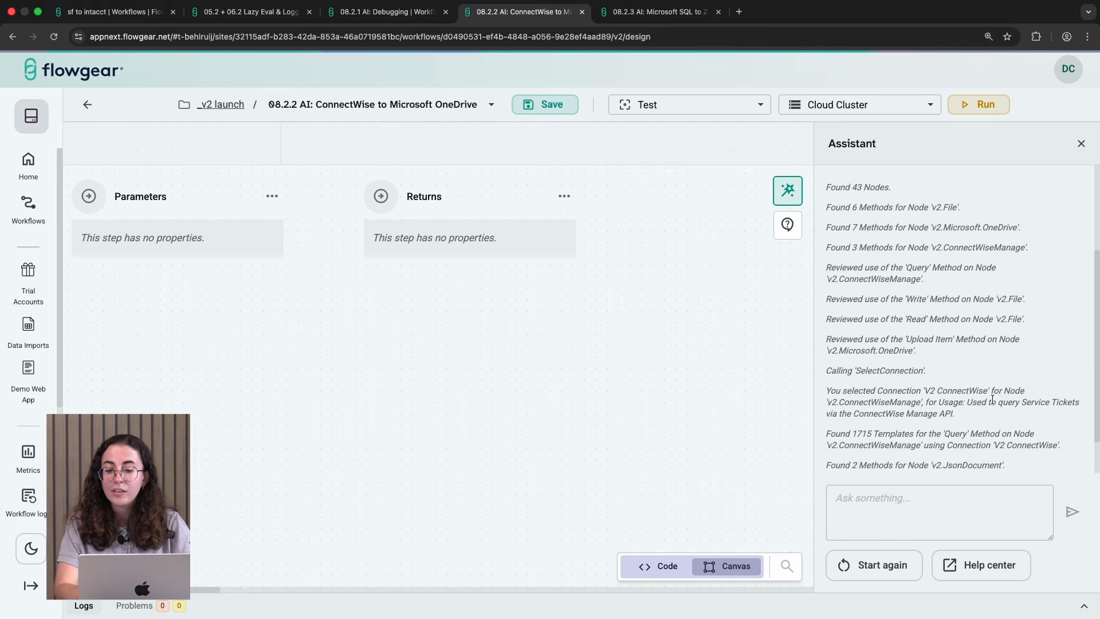
{"action": "scroll", "coordinate": [993, 400], "scroll_direction": "down", "scroll_amount": 2}
{"action": "scroll", "coordinate": [992, 400], "scroll_direction": "up", "scroll_amount": 1}
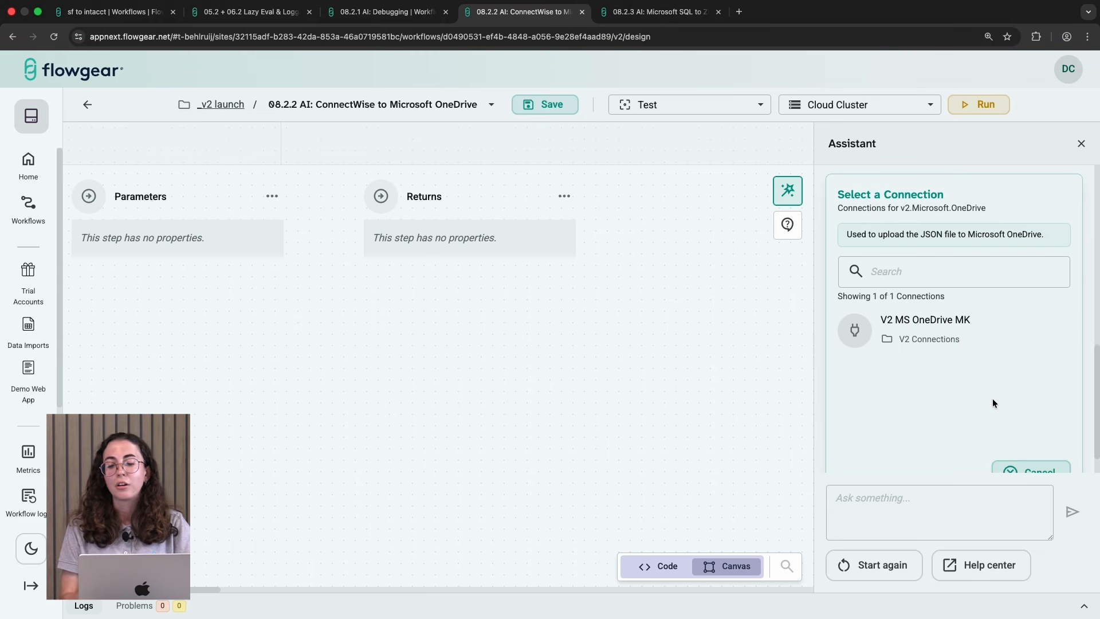
{"action": "scroll", "coordinate": [993, 343], "scroll_direction": "up", "scroll_amount": 4}
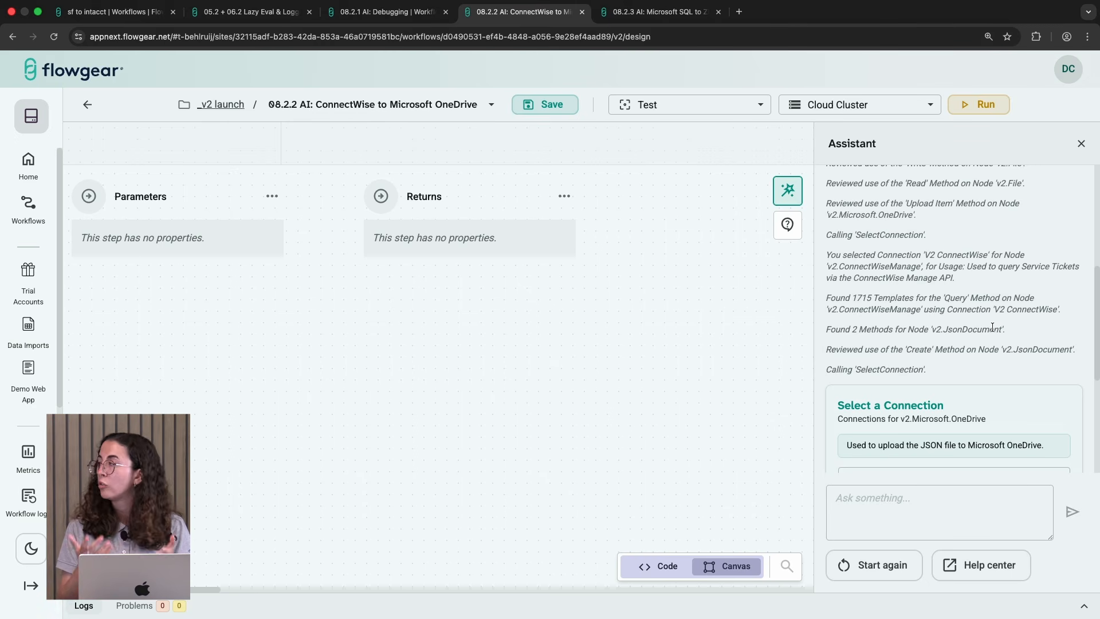
{"action": "scroll", "coordinate": [992, 327], "scroll_direction": "down", "scroll_amount": 4}
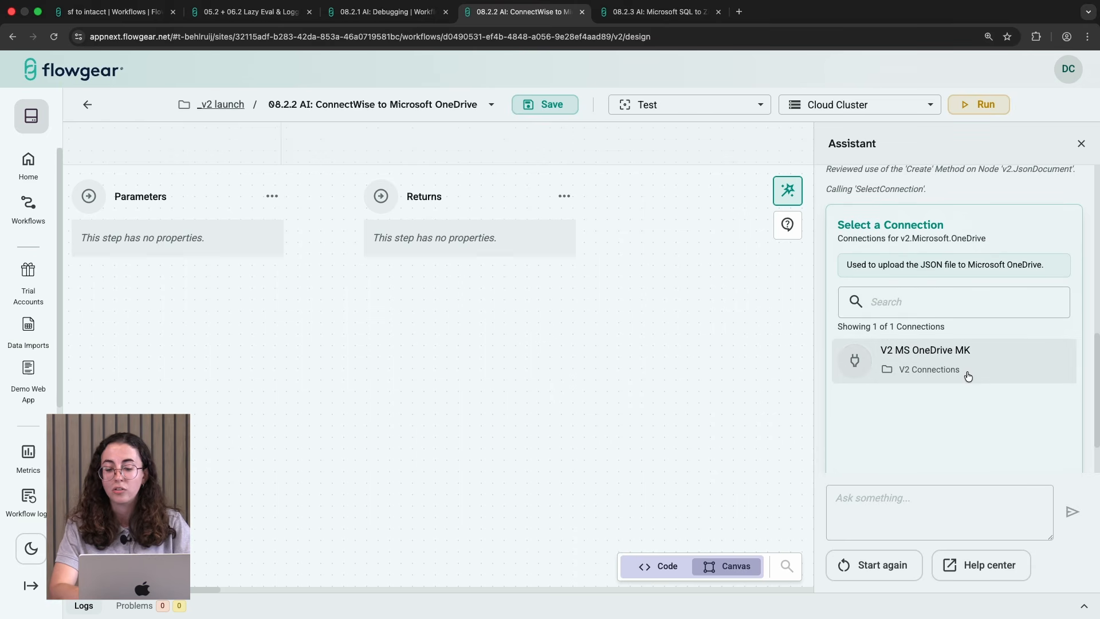
{"action": "scroll", "coordinate": [955, 376], "scroll_direction": "down", "scroll_amount": 1}
{"action": "scroll", "coordinate": [954, 380], "scroll_direction": "down", "scroll_amount": 1}
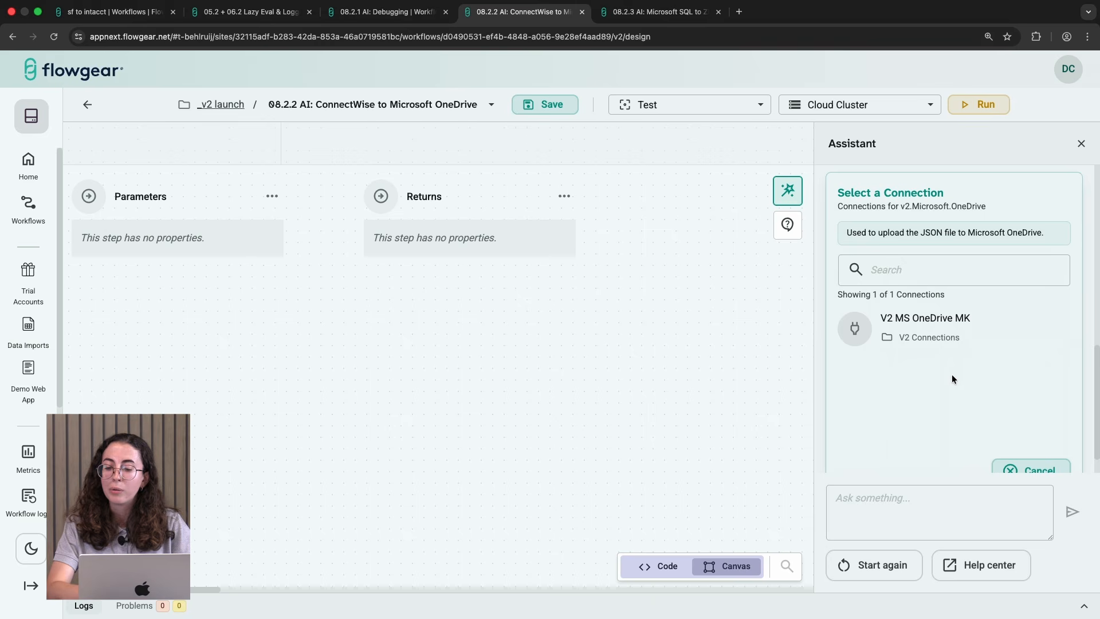
{"action": "scroll", "coordinate": [953, 376], "scroll_direction": "up", "scroll_amount": 1}
{"action": "left_click", "coordinate": [953, 351]}
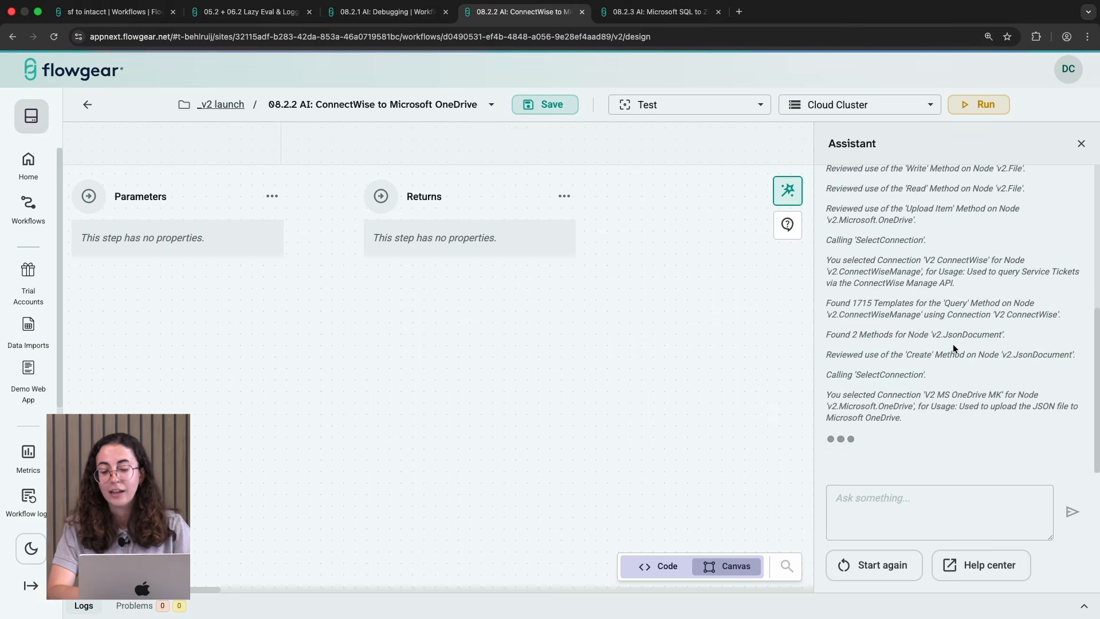
{"action": "scroll", "coordinate": [953, 349], "scroll_direction": "down", "scroll_amount": 1}
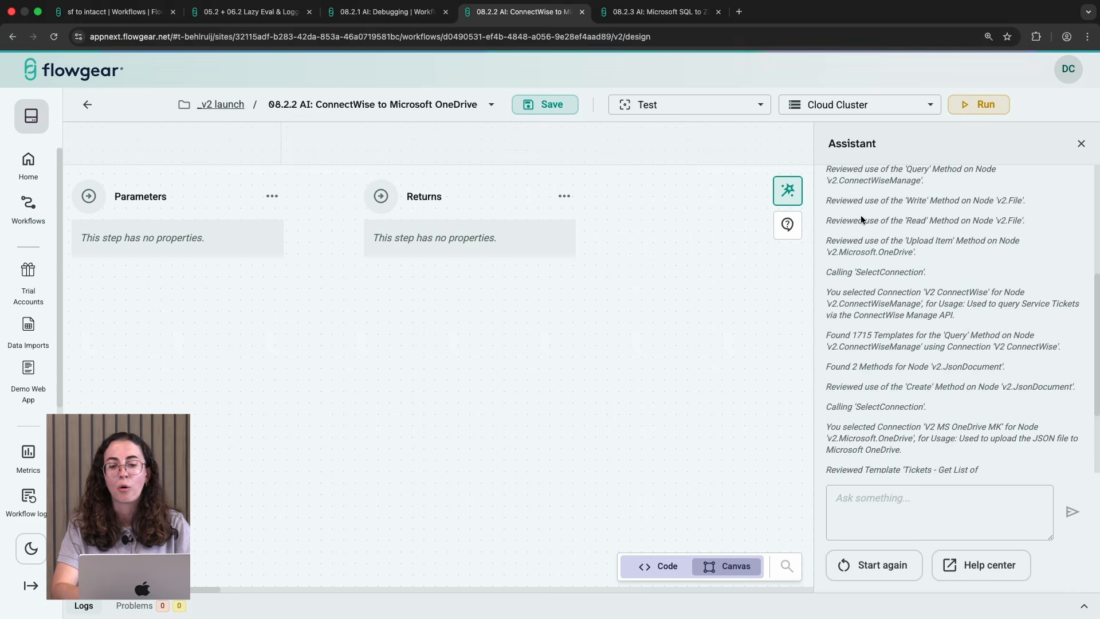
Step: Switch to the Microsoft SQL to ZIP workflow and select the V2 - Microsoft SQL Training DB connection for the Assistant
{"action": "key", "text": "ctrl+Tab"}
{"action": "scroll", "coordinate": [920, 245], "scroll_direction": "up", "scroll_amount": 5}
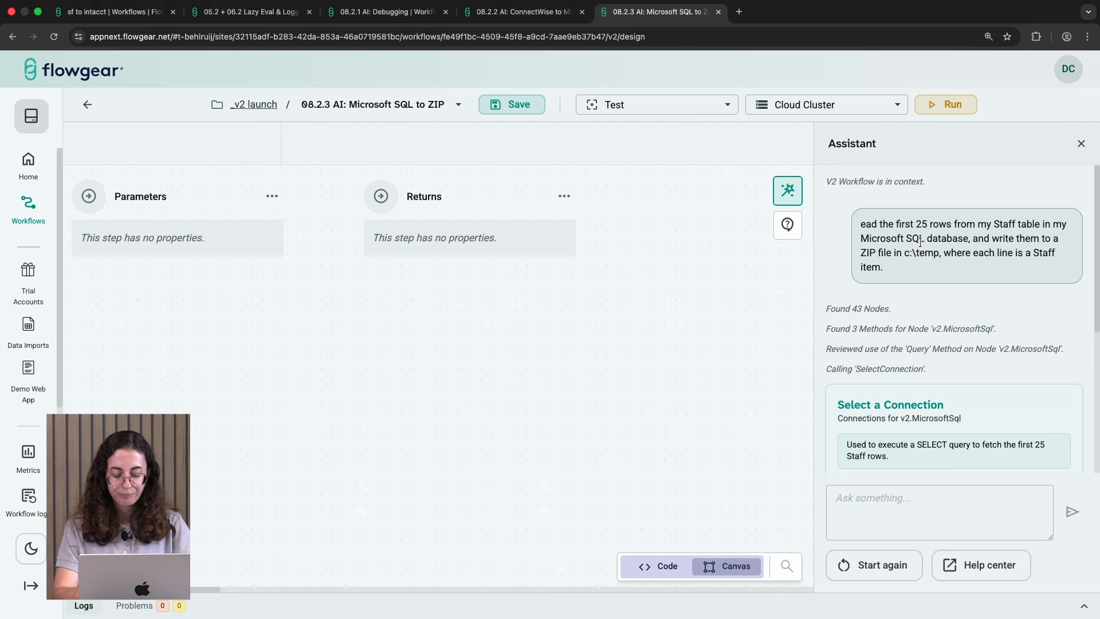
{"action": "scroll", "coordinate": [1023, 334], "scroll_direction": "down", "scroll_amount": 2}
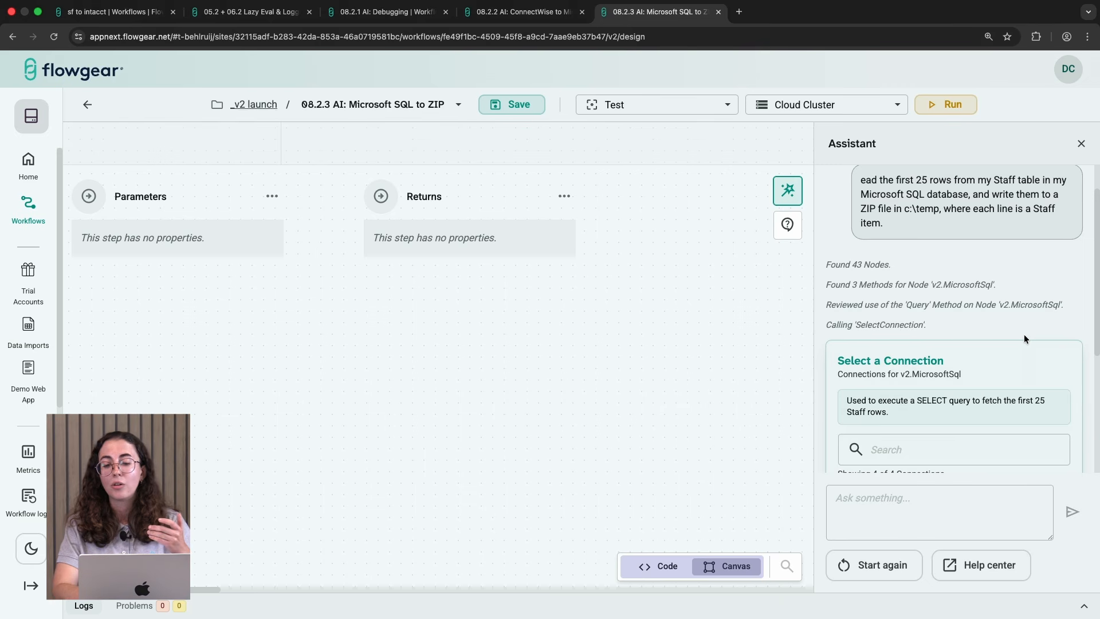
{"action": "scroll", "coordinate": [1024, 339], "scroll_direction": "down", "scroll_amount": 3}
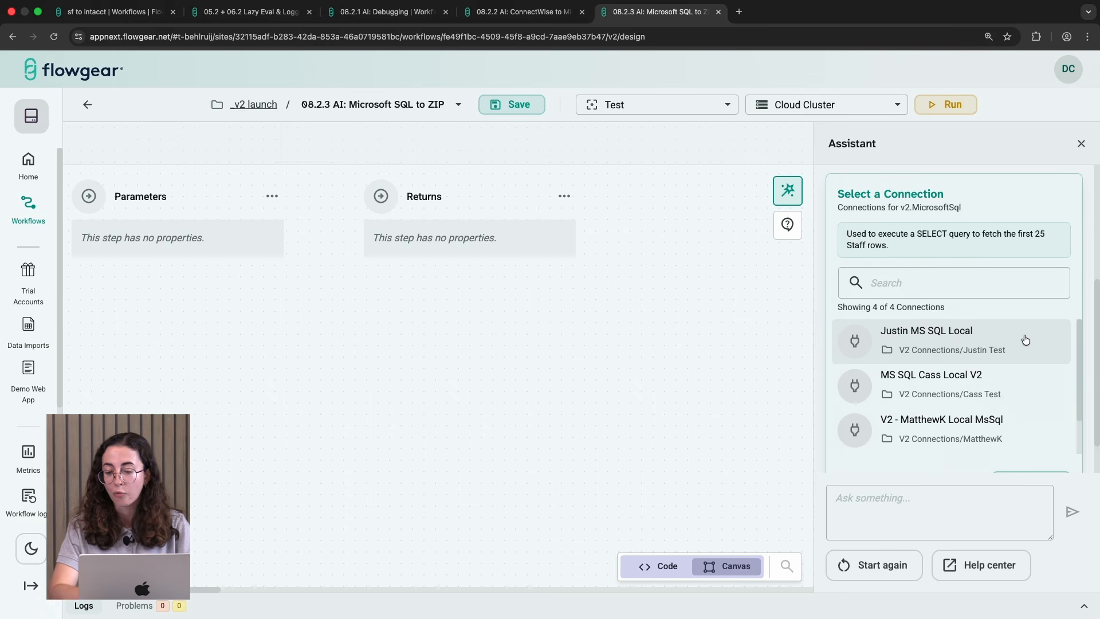
{"action": "scroll", "coordinate": [1003, 394], "scroll_direction": "down", "scroll_amount": 1}
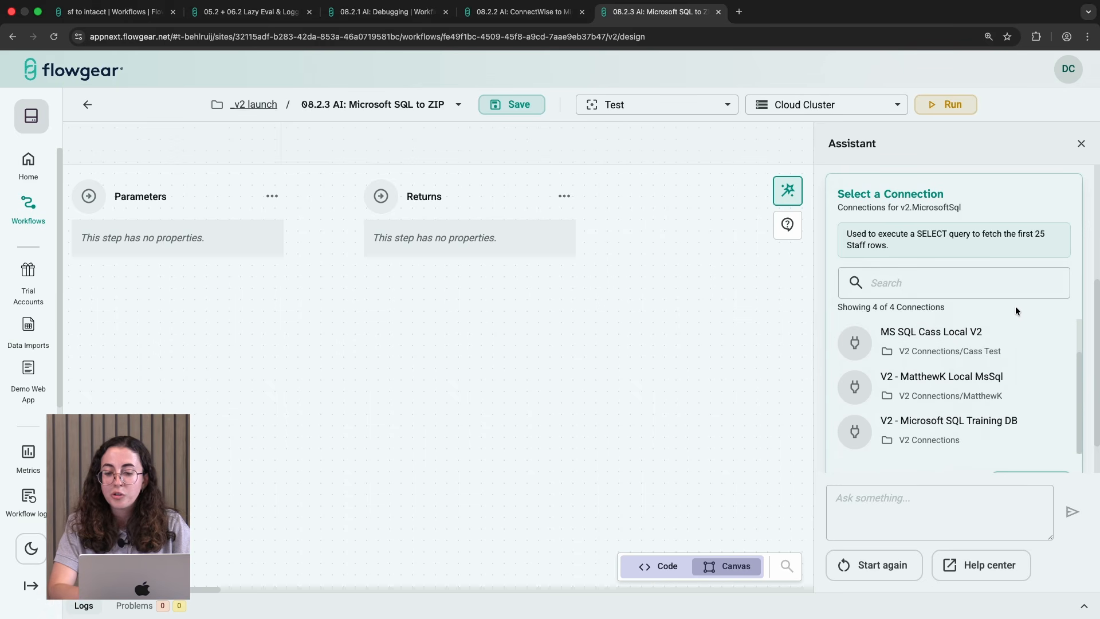
{"action": "scroll", "coordinate": [1016, 306], "scroll_direction": "down", "scroll_amount": 1}
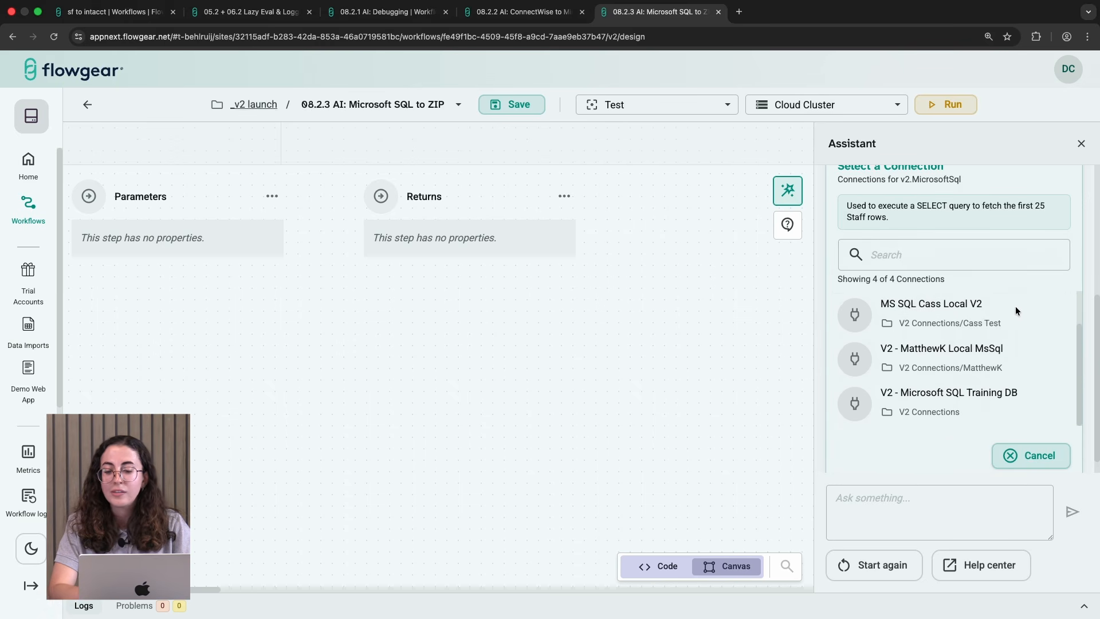
{"action": "left_click", "coordinate": [957, 417]}
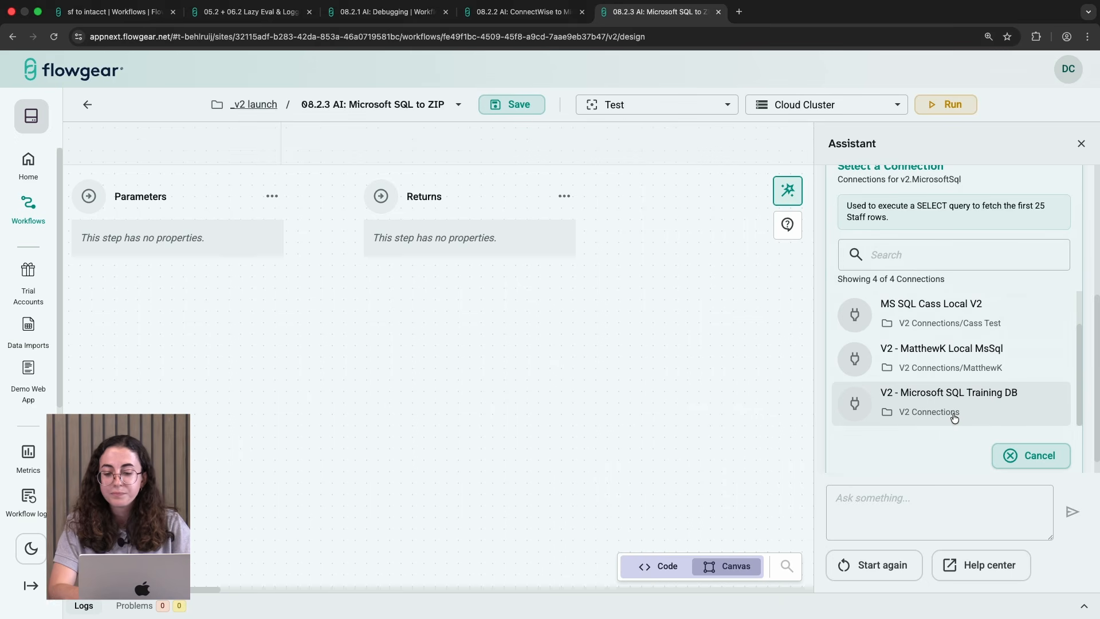
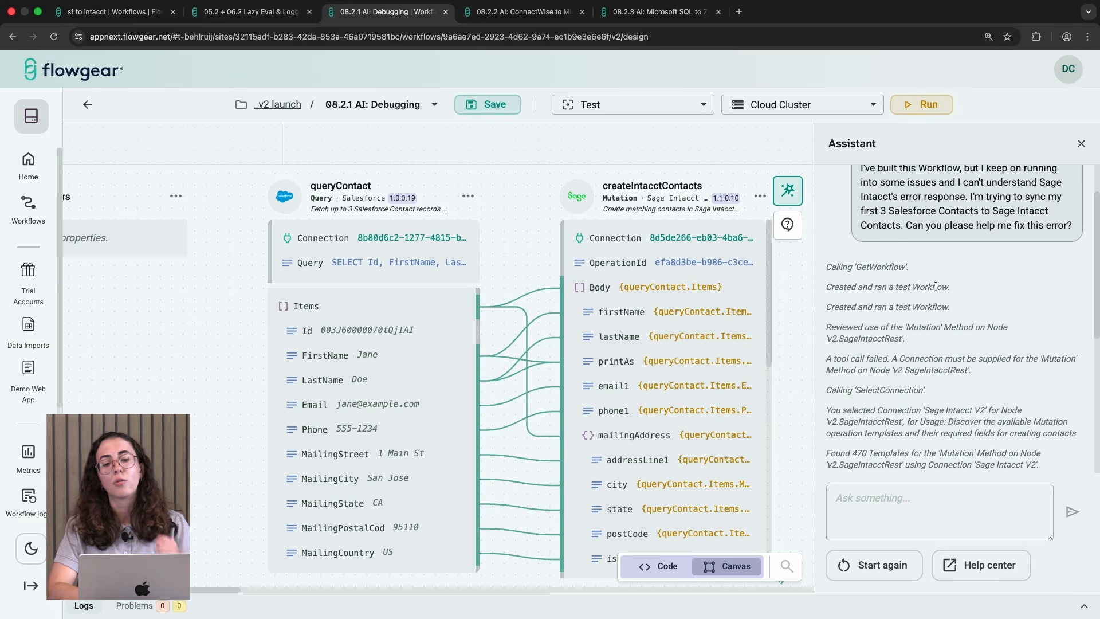
Step: Accept the Assistant's proposed fix and run the Salesforce to Intacct debugging workflow
{"action": "scroll", "coordinate": [936, 286], "scroll_direction": "down", "scroll_amount": 1}
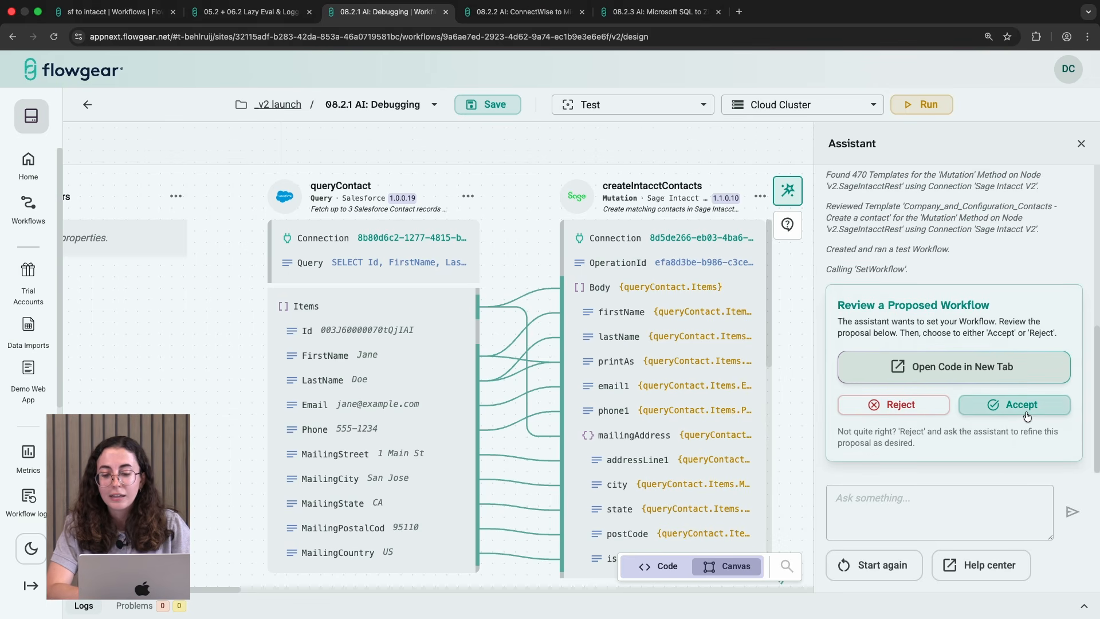
{"action": "left_click", "coordinate": [1021, 405]}
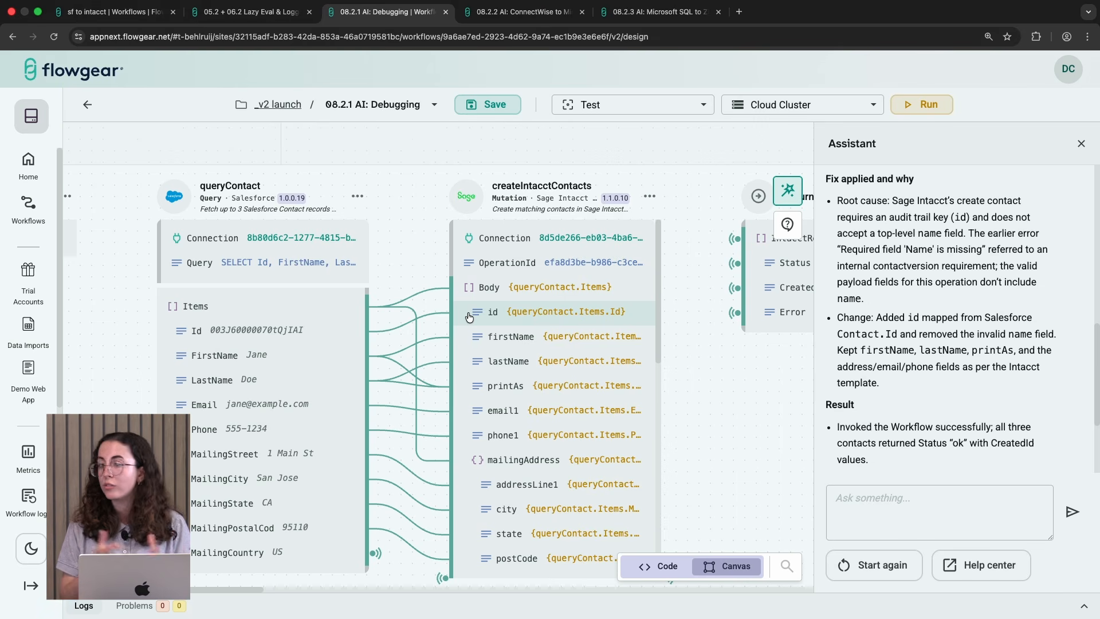
{"action": "left_click", "coordinate": [923, 111]}
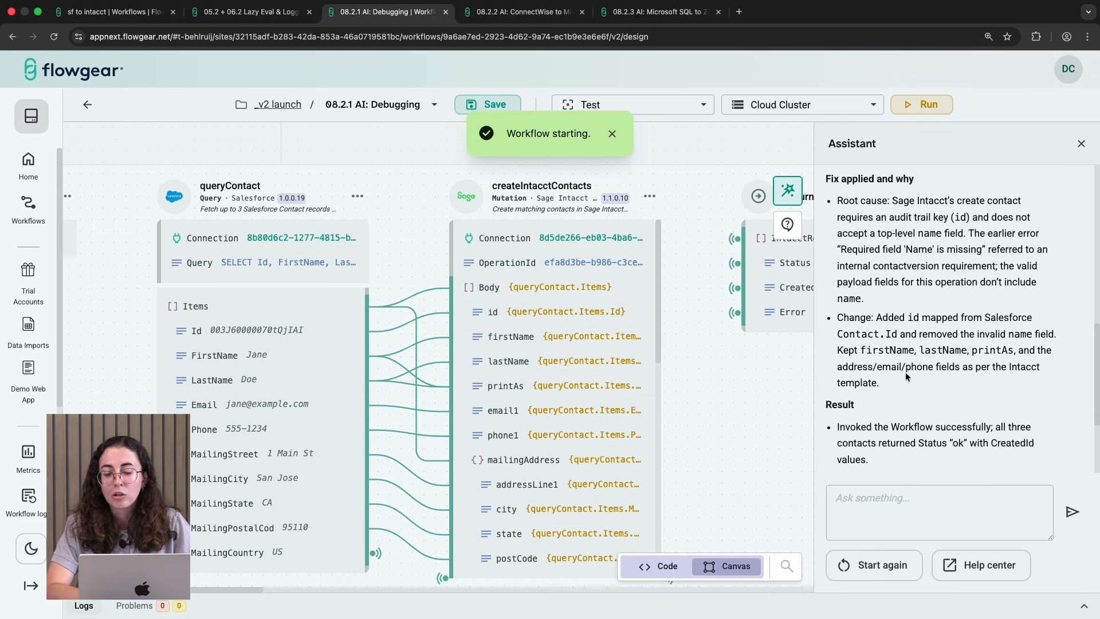
{"action": "scroll", "coordinate": [905, 377], "scroll_direction": "up", "scroll_amount": 1}
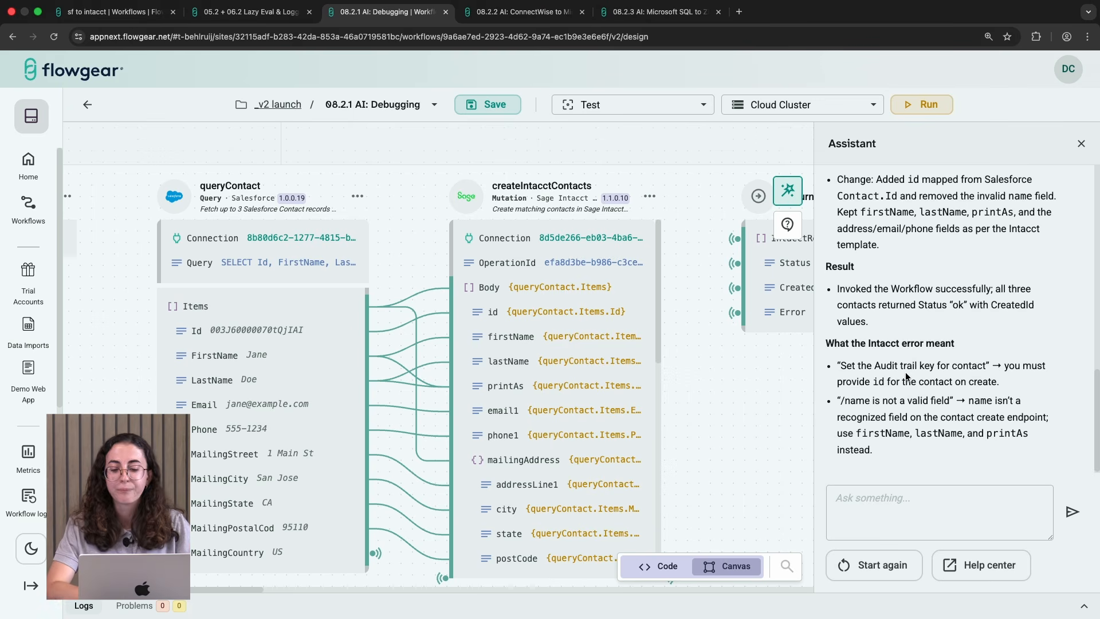
Step: Open the run logs and inspect the createIntacctContacts result table
{"action": "left_click", "coordinate": [768, 603]}
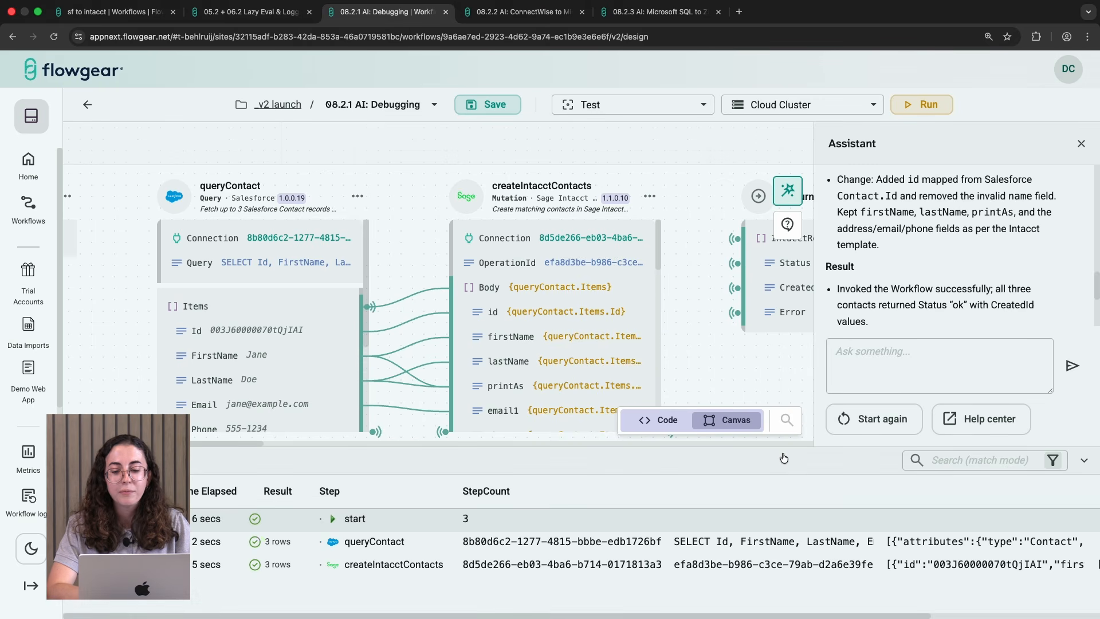
{"action": "left_click_drag", "start_coordinate": [784, 458], "coordinate": [794, 312]}
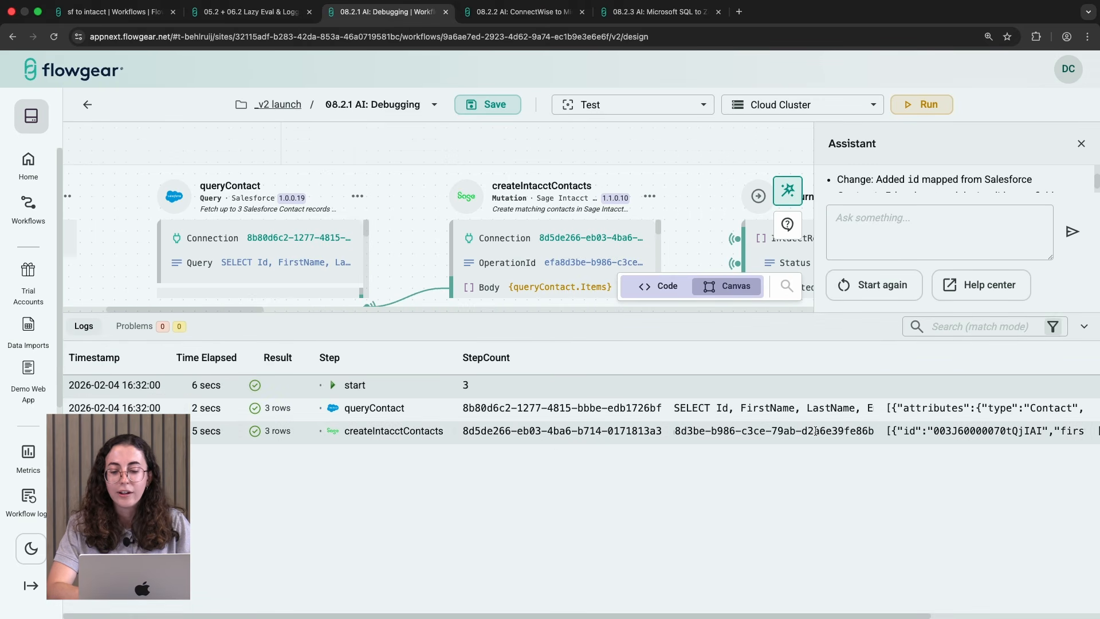
{"action": "scroll", "coordinate": [891, 486], "scroll_direction": "right", "scroll_amount": 5}
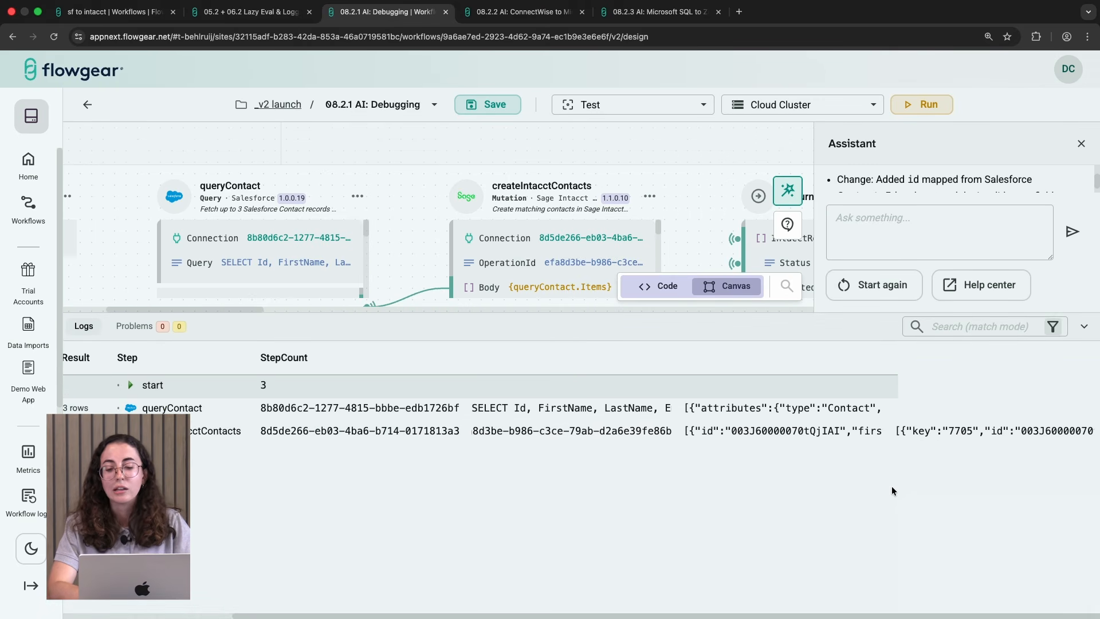
{"action": "scroll", "coordinate": [953, 479], "scroll_direction": "left", "scroll_amount": 2}
{"action": "scroll", "coordinate": [952, 479], "scroll_direction": "right", "scroll_amount": 2}
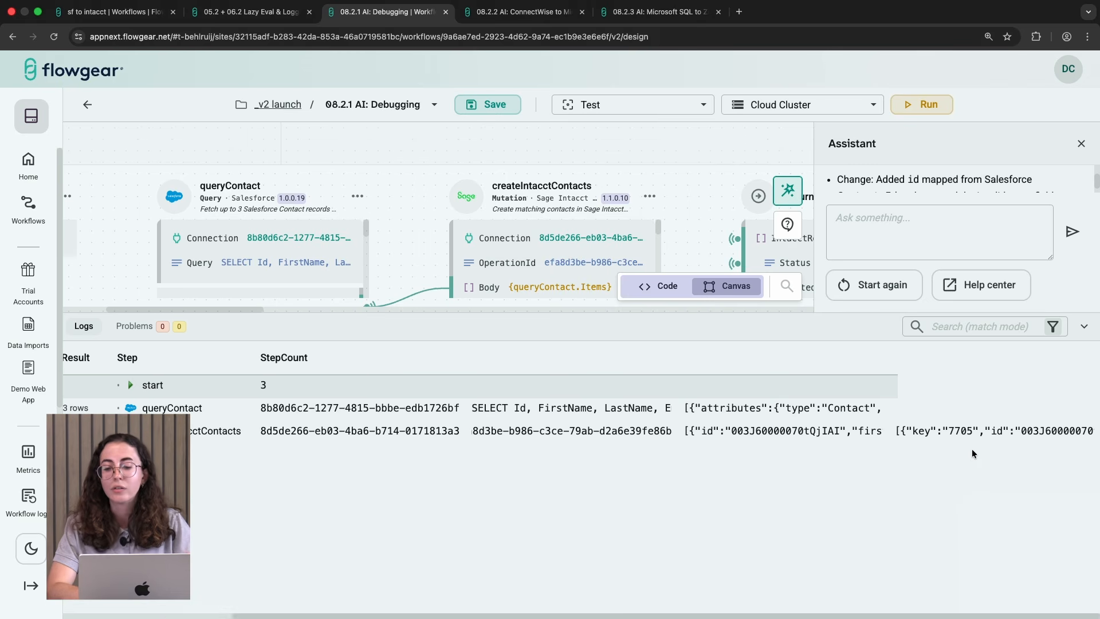
{"action": "left_click", "coordinate": [987, 435]}
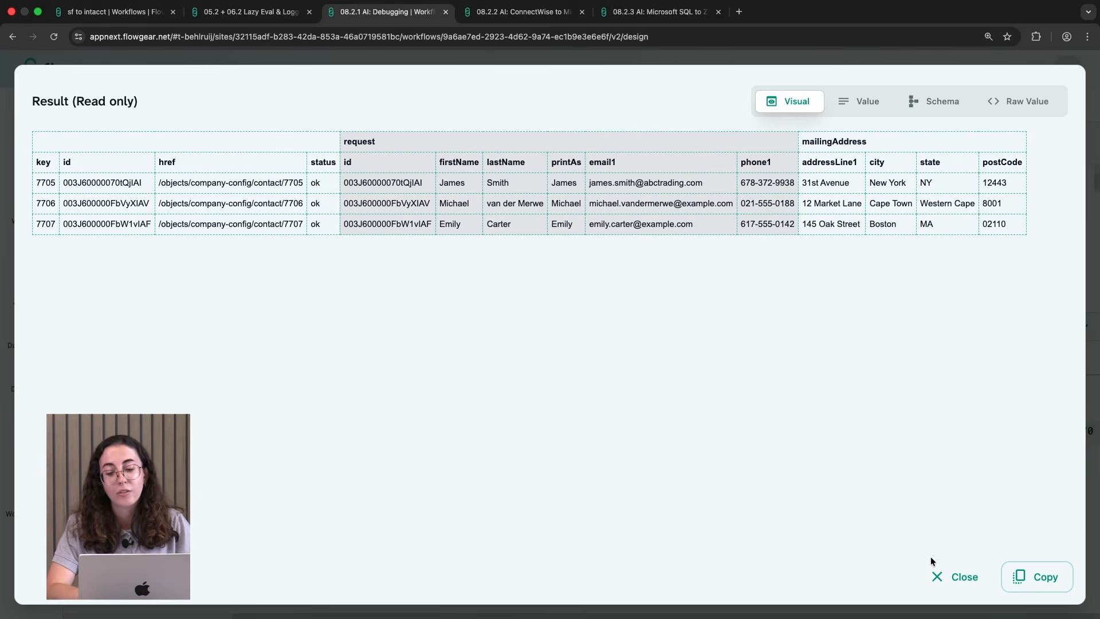
{"action": "left_click", "coordinate": [938, 575]}
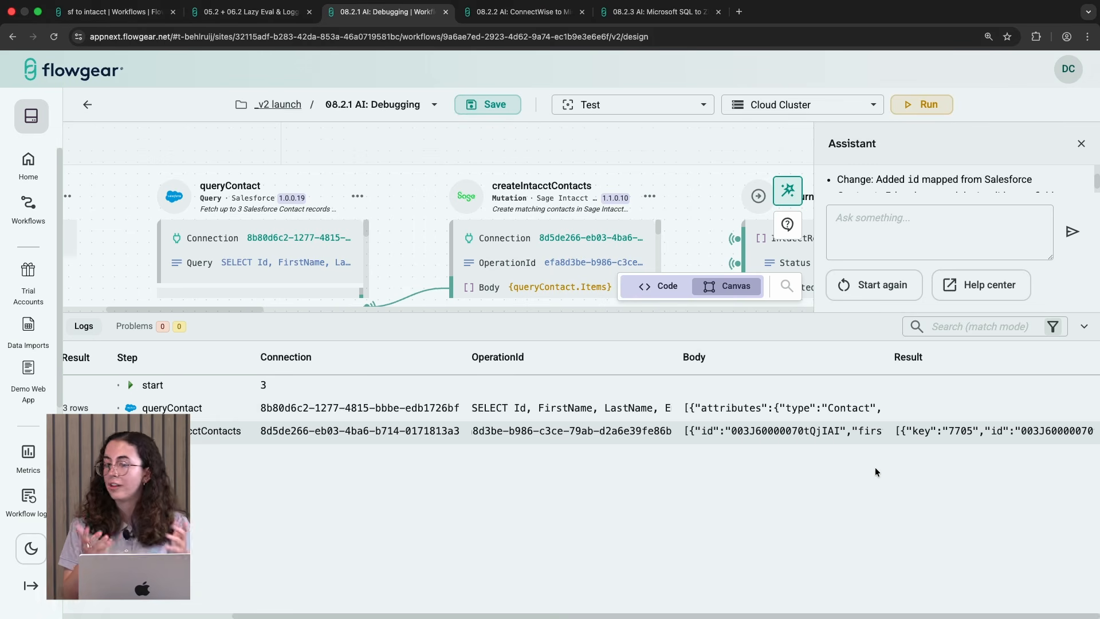
Step: Switch to the ConnectWise to Microsoft OneDrive workflow and accept the Assistant's proposed workflow
{"action": "key", "text": "ctrl+Tab"}
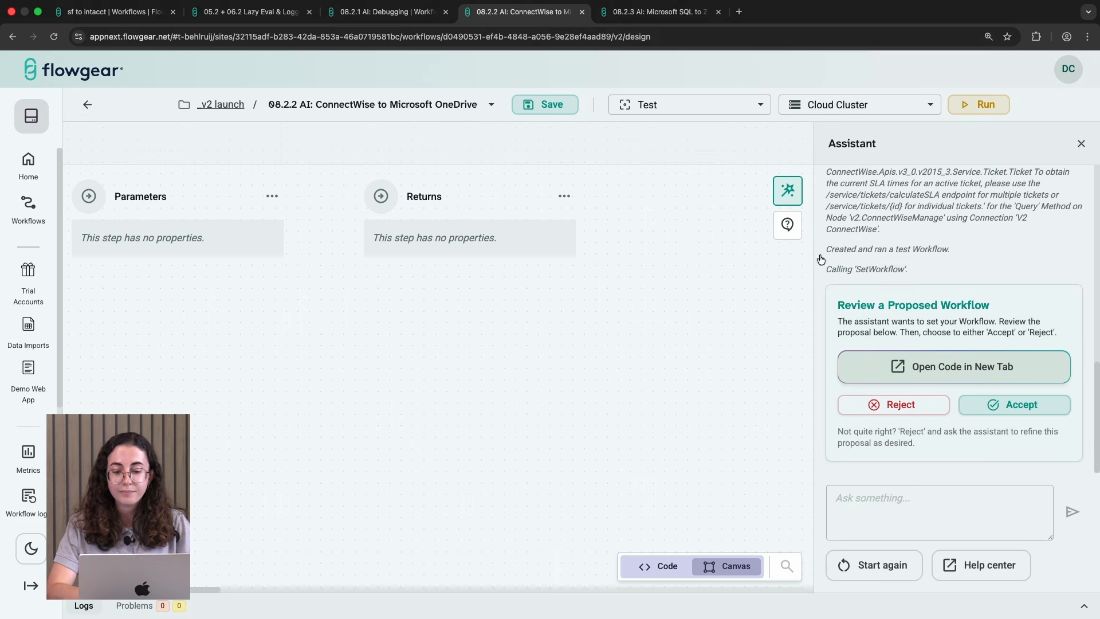
{"action": "scroll", "coordinate": [948, 299], "scroll_direction": "up", "scroll_amount": 15}
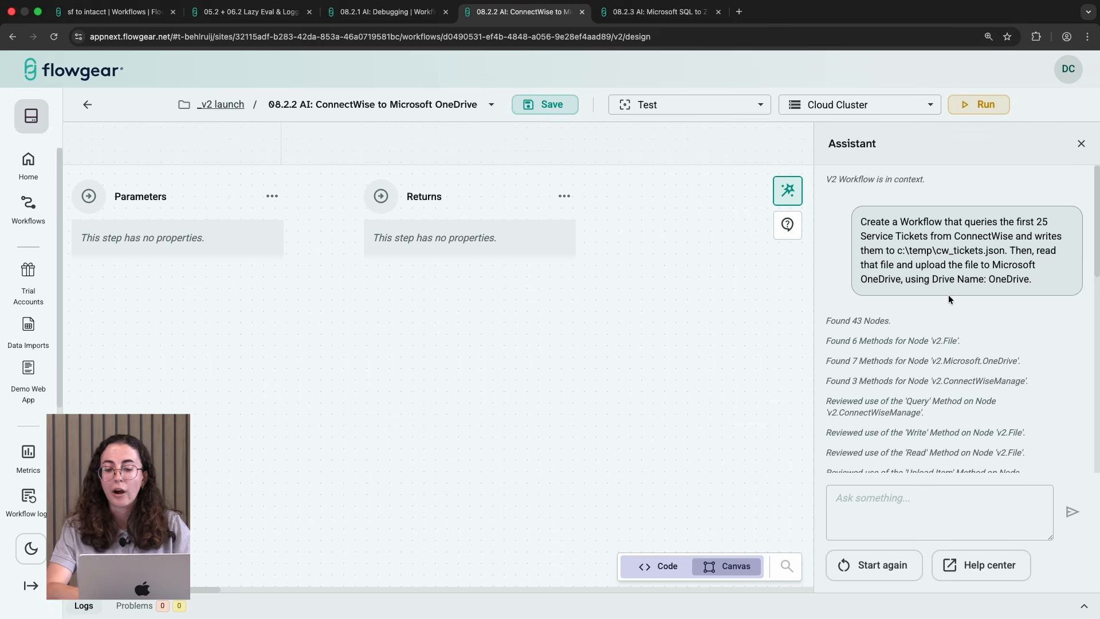
{"action": "scroll", "coordinate": [948, 294], "scroll_direction": "down", "scroll_amount": 10}
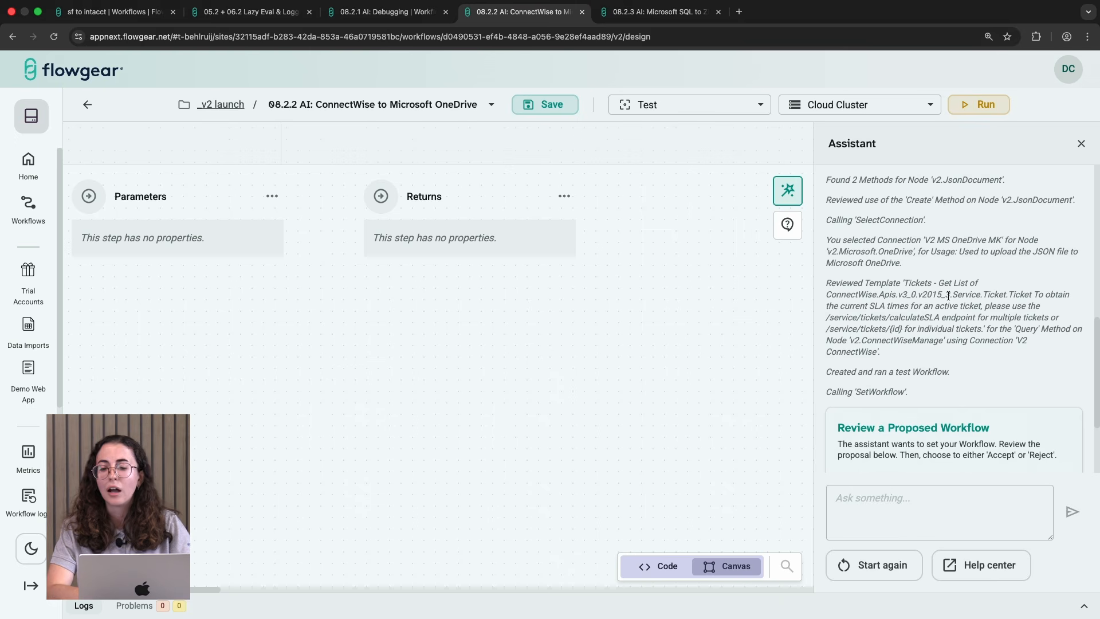
{"action": "scroll", "coordinate": [949, 296], "scroll_direction": "down", "scroll_amount": 1}
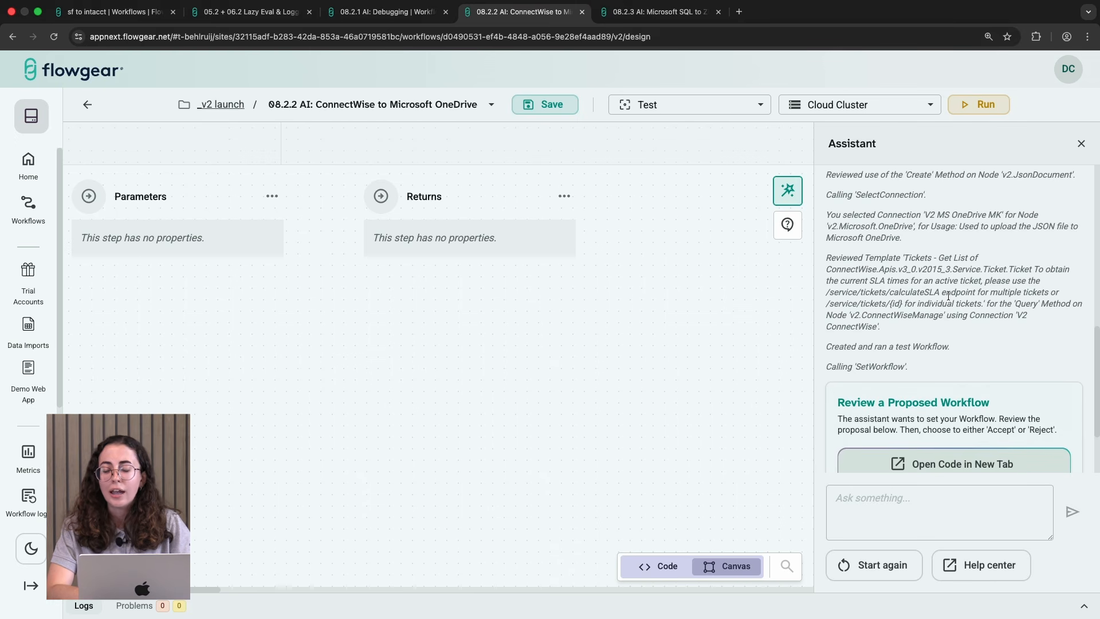
{"action": "scroll", "coordinate": [948, 295], "scroll_direction": "down", "scroll_amount": 1}
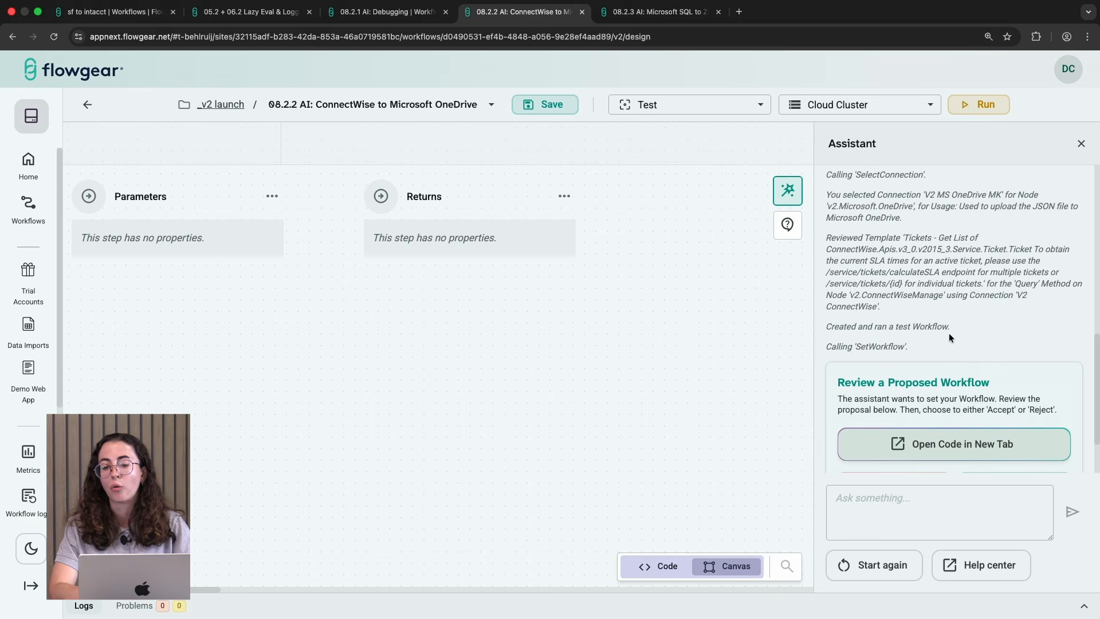
{"action": "scroll", "coordinate": [948, 337], "scroll_direction": "down", "scroll_amount": 3}
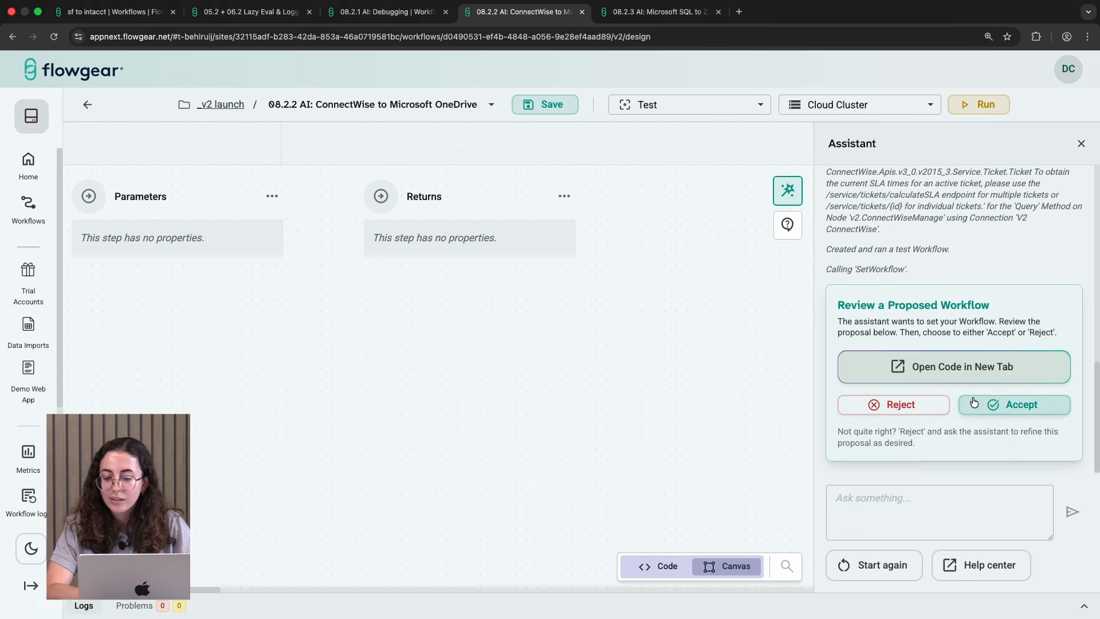
{"action": "left_click", "coordinate": [994, 404]}
Step: Pan across the generated ConnectWise workflow to review its nodes
{"action": "left_click_drag", "start_coordinate": [757, 409], "coordinate": [490, 409]}
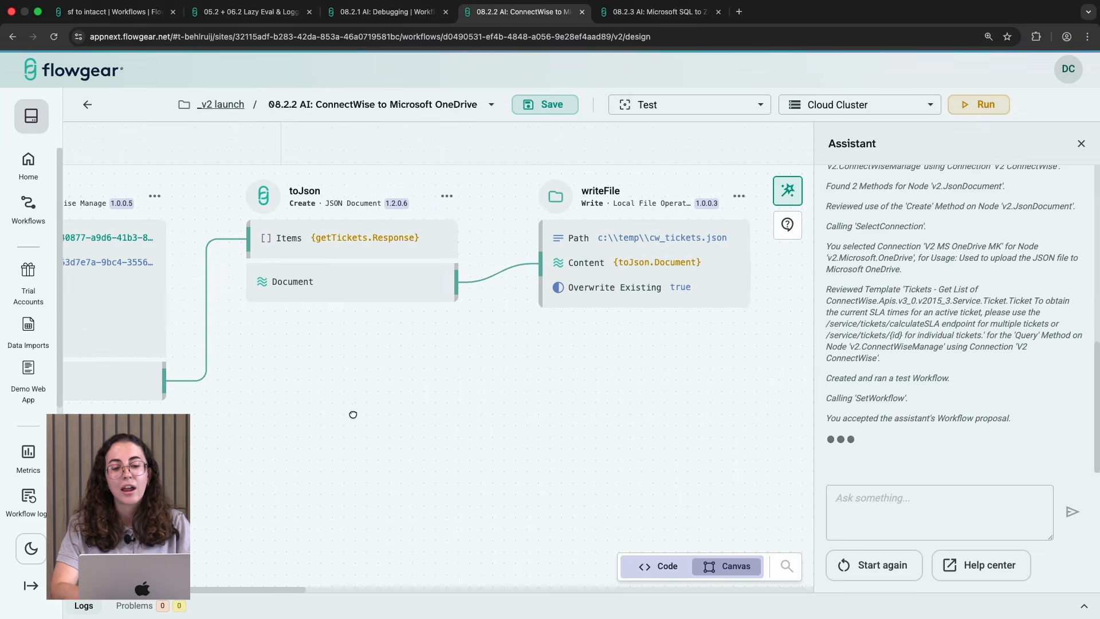
{"action": "left_click_drag", "start_coordinate": [514, 415], "coordinate": [434, 424]}
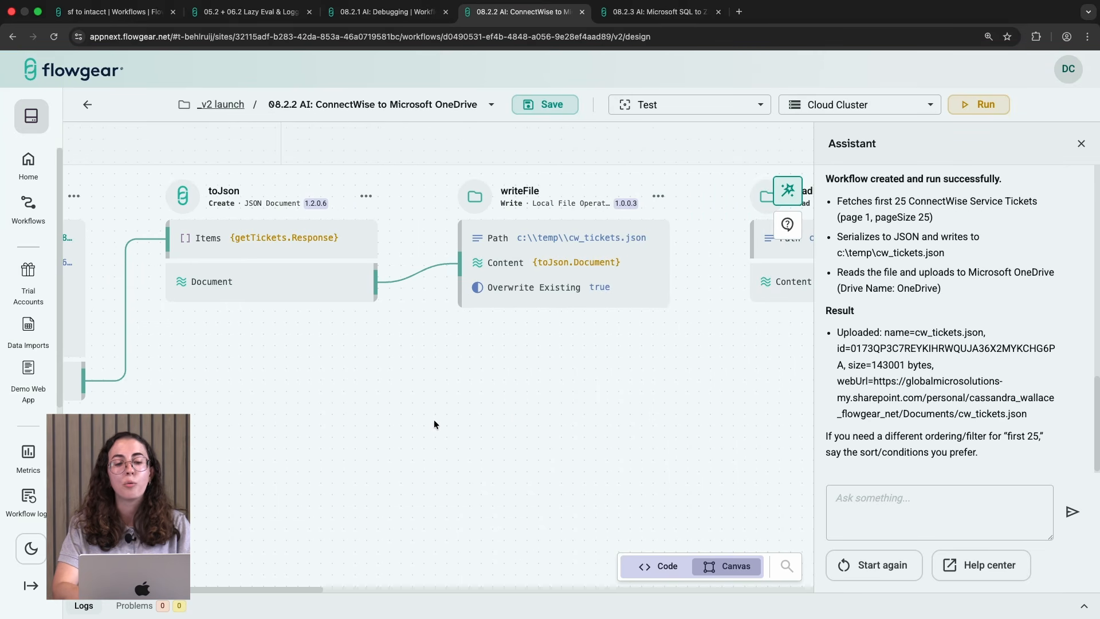
{"action": "left_click_drag", "start_coordinate": [607, 410], "coordinate": [458, 424]}
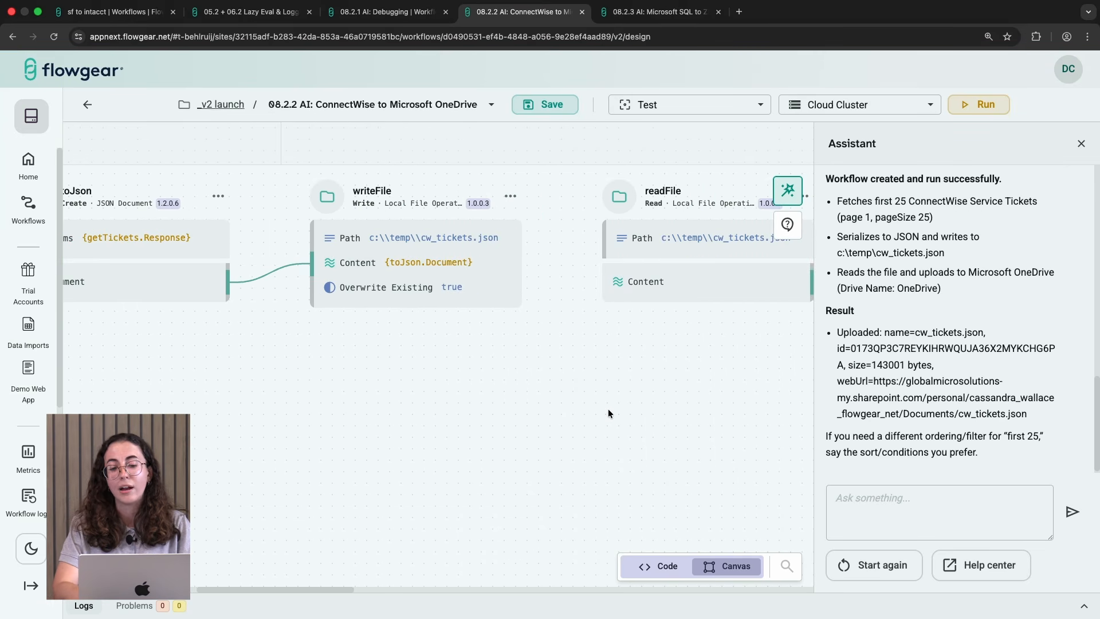
{"action": "left_click_drag", "start_coordinate": [608, 412], "coordinate": [278, 434]}
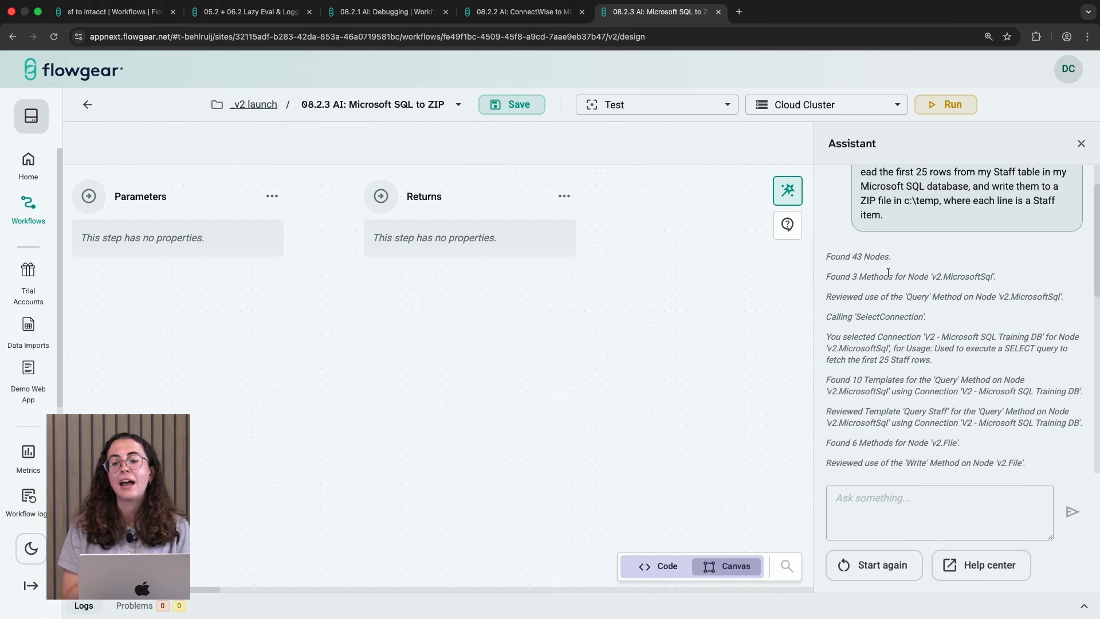
Step: Switch to the Microsoft SQL to ZIP workflow and accept the Assistant's proposed workflow
{"action": "scroll", "coordinate": [918, 347], "scroll_direction": "down", "scroll_amount": 6}
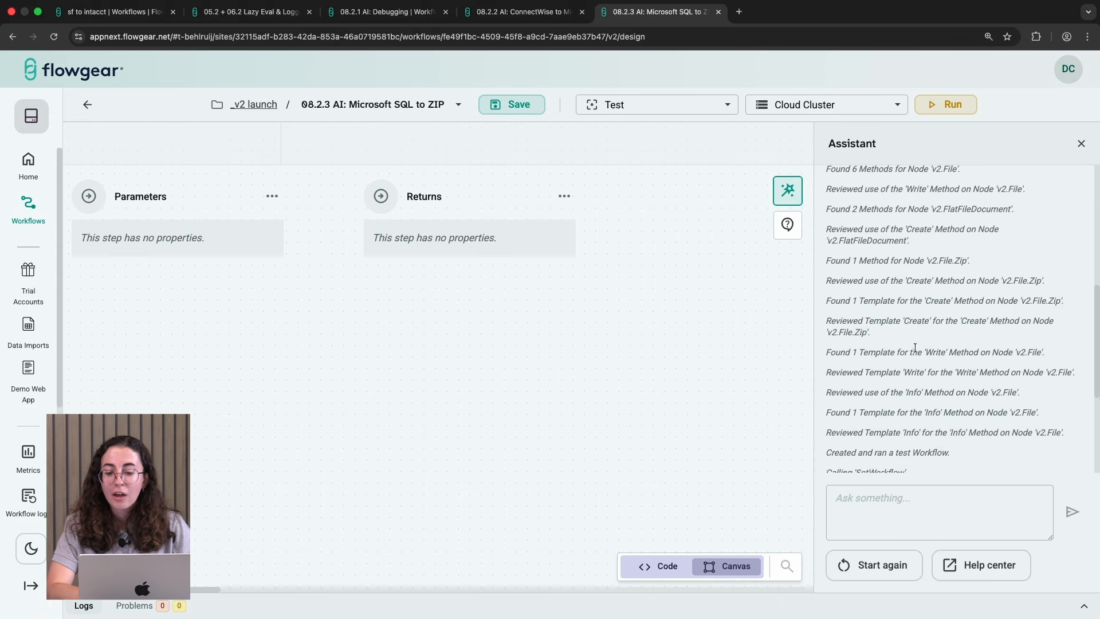
{"action": "scroll", "coordinate": [915, 348], "scroll_direction": "up", "scroll_amount": 2}
{"action": "scroll", "coordinate": [915, 348], "scroll_direction": "up", "scroll_amount": 3}
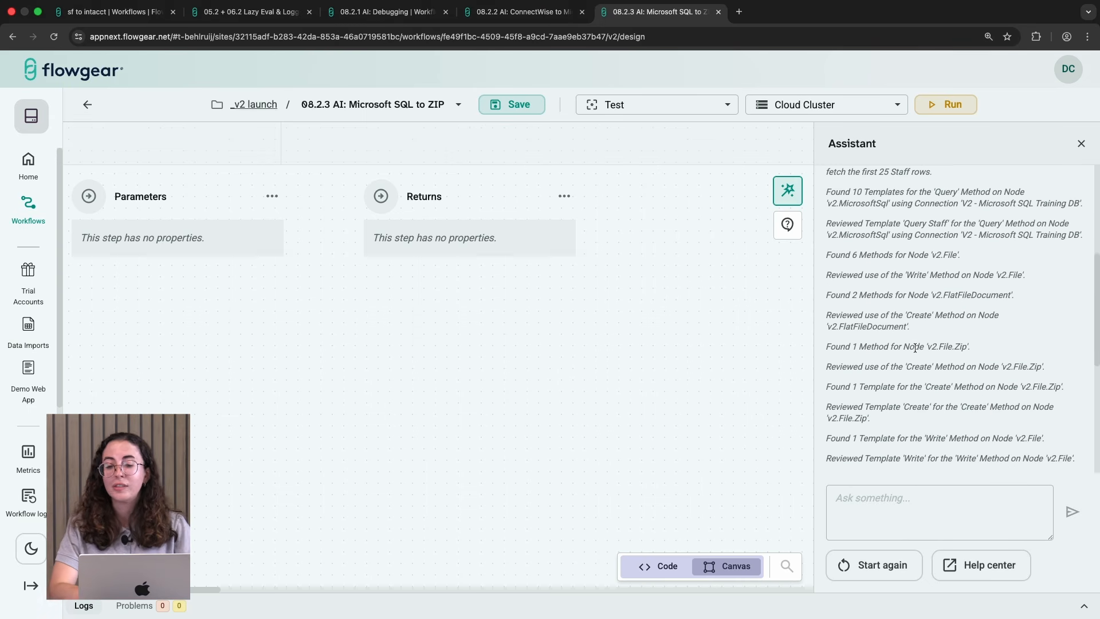
{"action": "scroll", "coordinate": [915, 348], "scroll_direction": "down", "scroll_amount": 1}
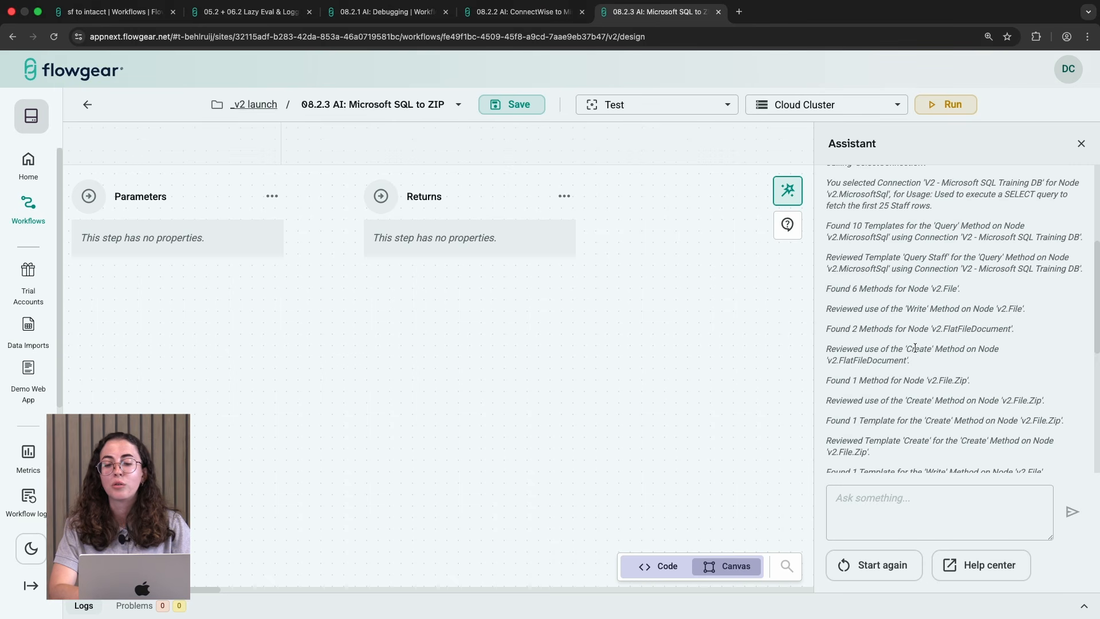
{"action": "scroll", "coordinate": [915, 347], "scroll_direction": "down", "scroll_amount": 3}
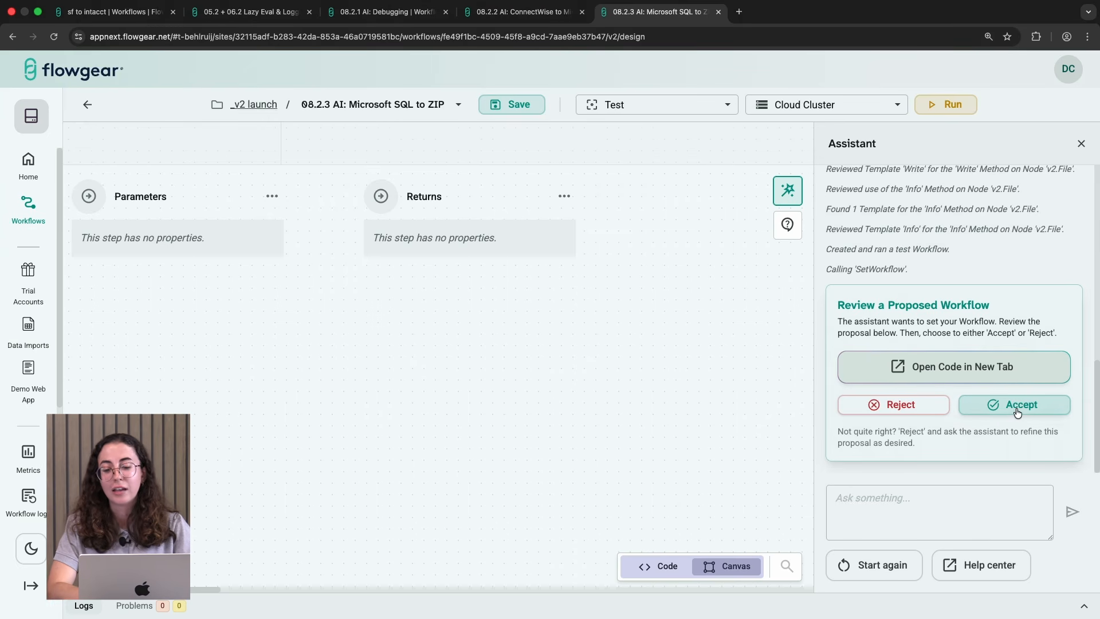
{"action": "left_click", "coordinate": [1017, 408]}
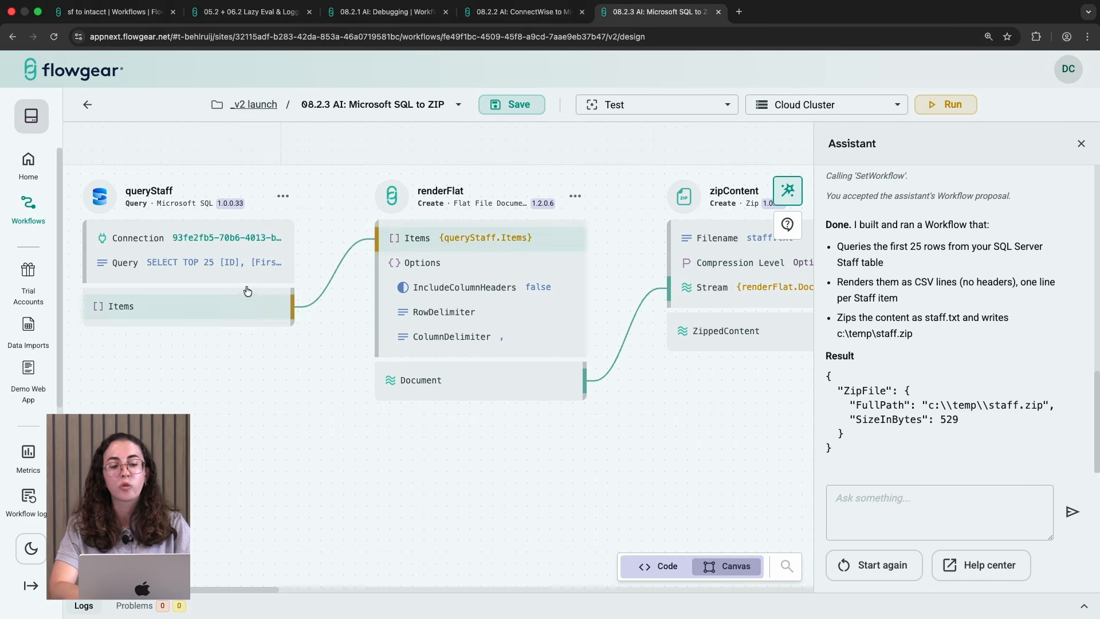
Step: Review the queryStaff query and the renderFlat, zipContent and writeZip nodes on the canvas
{"action": "left_click", "coordinate": [246, 262]}
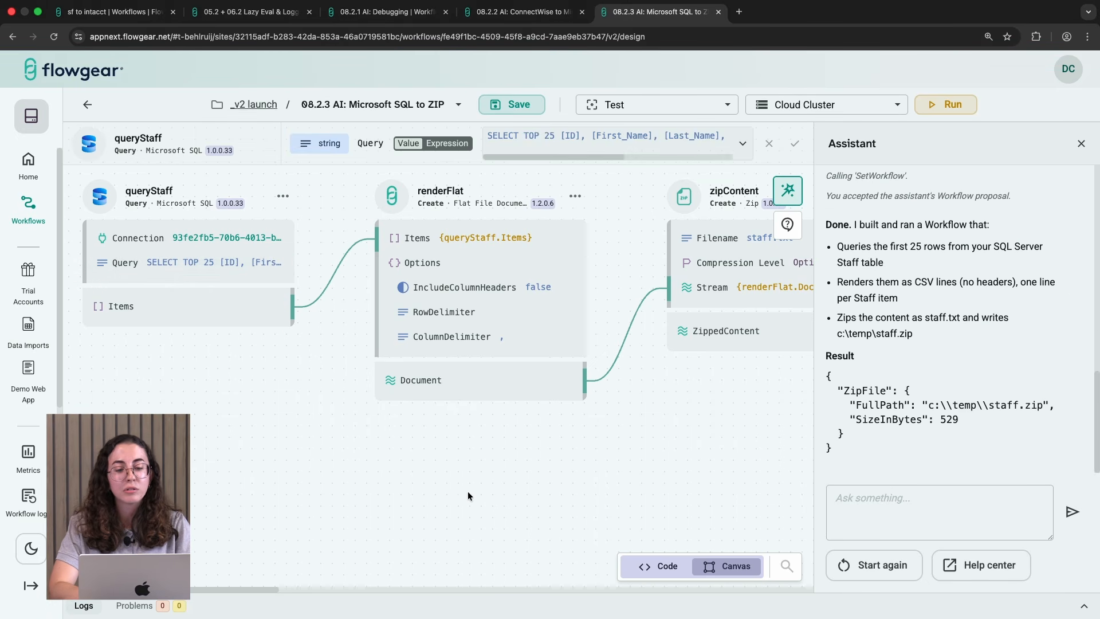
{"action": "left_click_drag", "start_coordinate": [404, 462], "coordinate": [275, 467]}
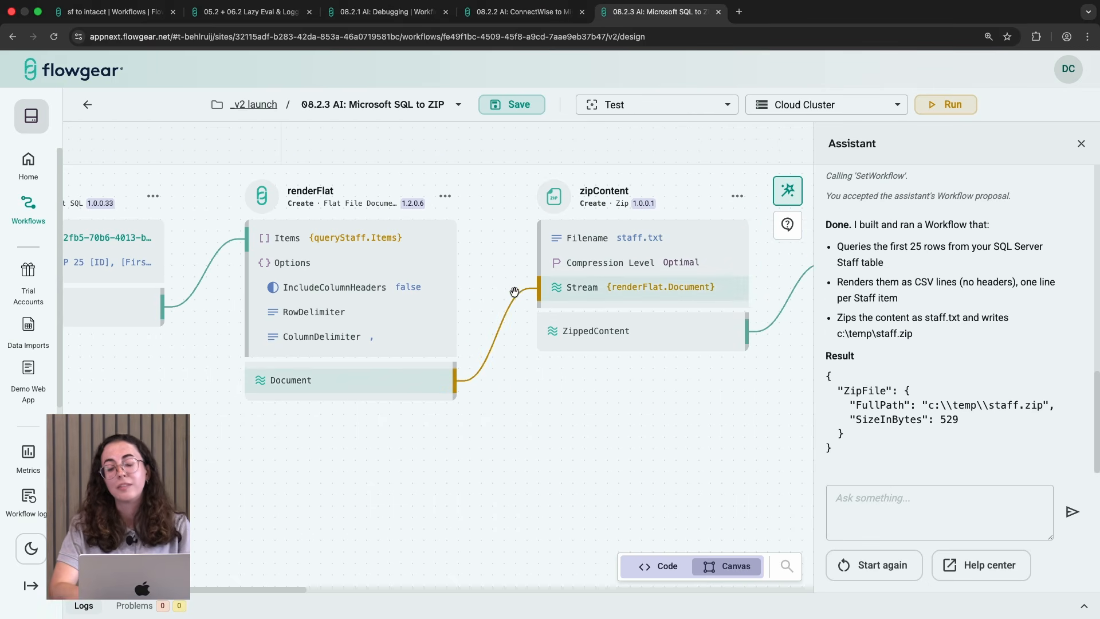
{"action": "left_click_drag", "start_coordinate": [622, 414], "coordinate": [389, 429]}
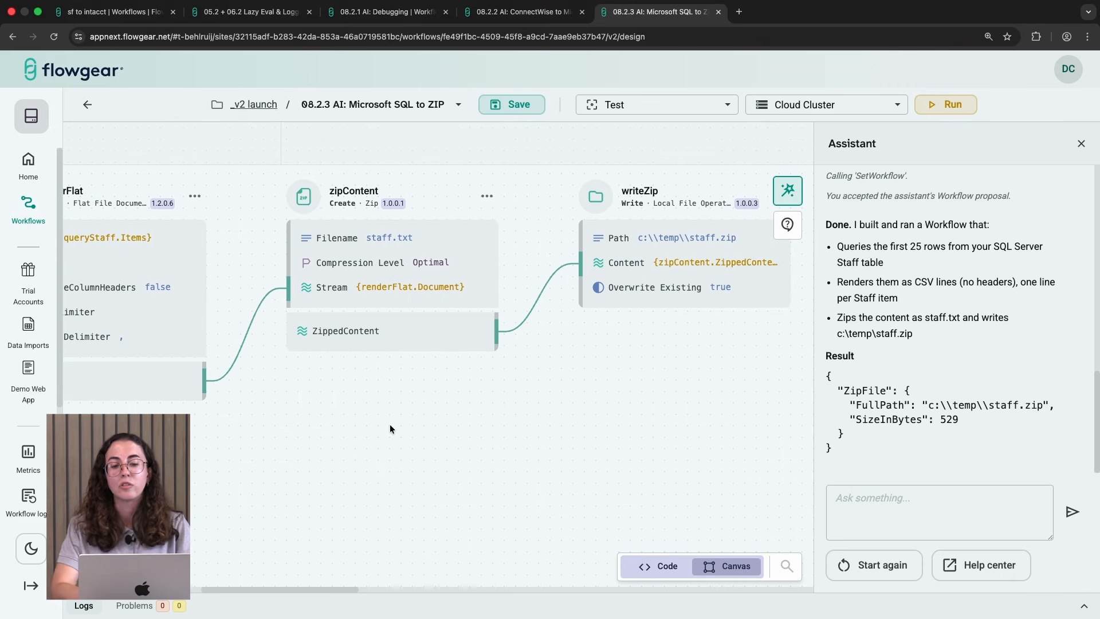
Step: Run the Microsoft SQL to ZIP workflow and inspect the queryStaff Items output in the logs
{"action": "left_click", "coordinate": [946, 105]}
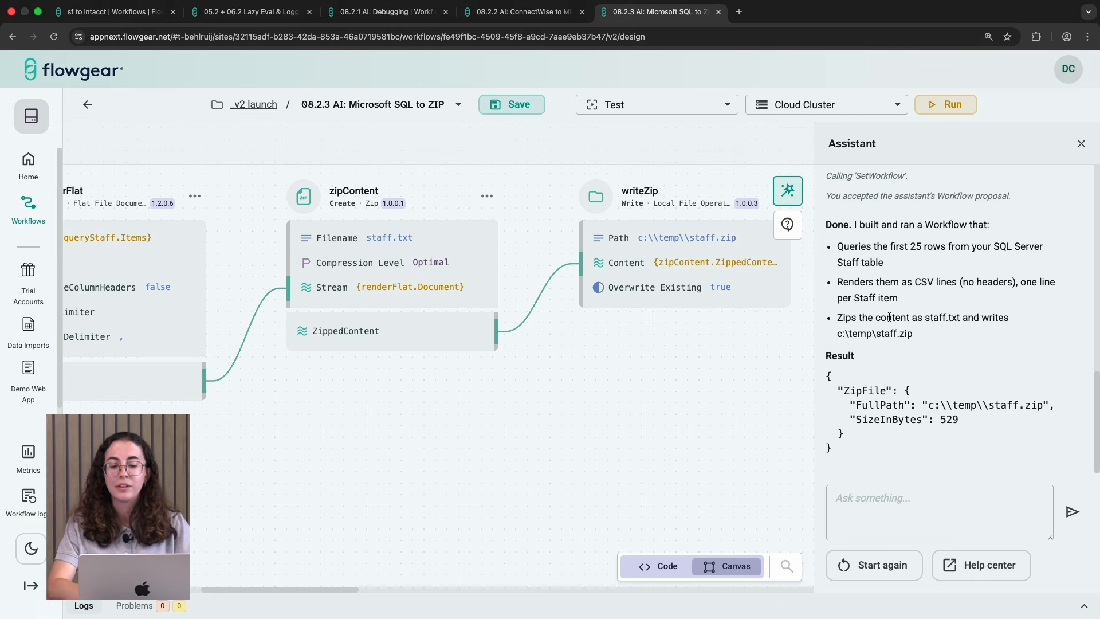
{"action": "left_click", "coordinate": [656, 612]}
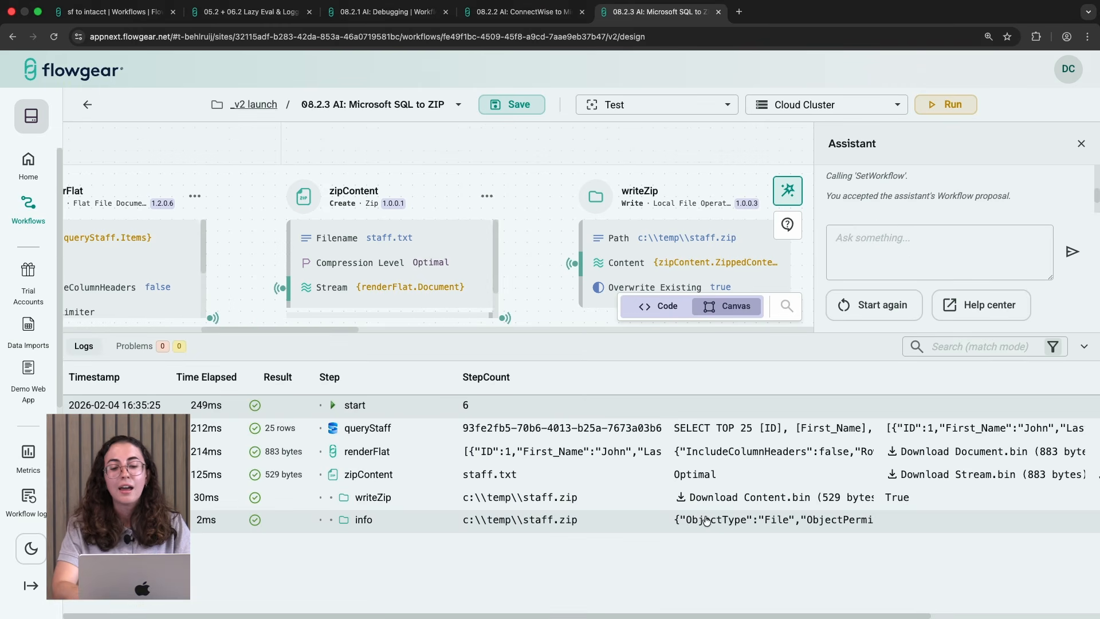
{"action": "scroll", "coordinate": [734, 524], "scroll_direction": "right", "scroll_amount": 4}
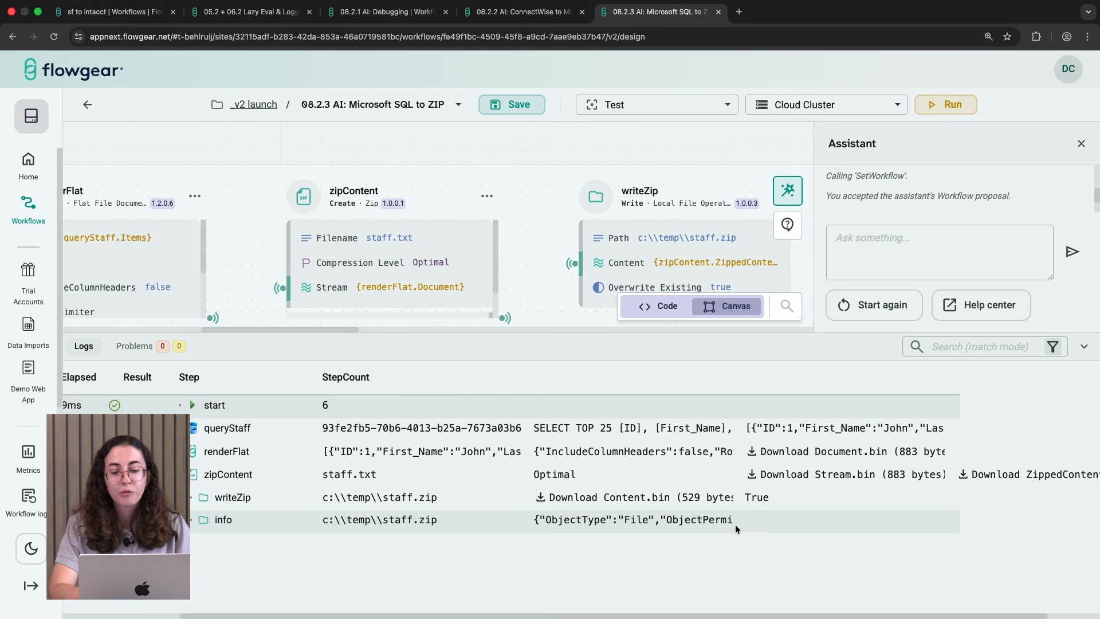
{"action": "left_click", "coordinate": [868, 429]}
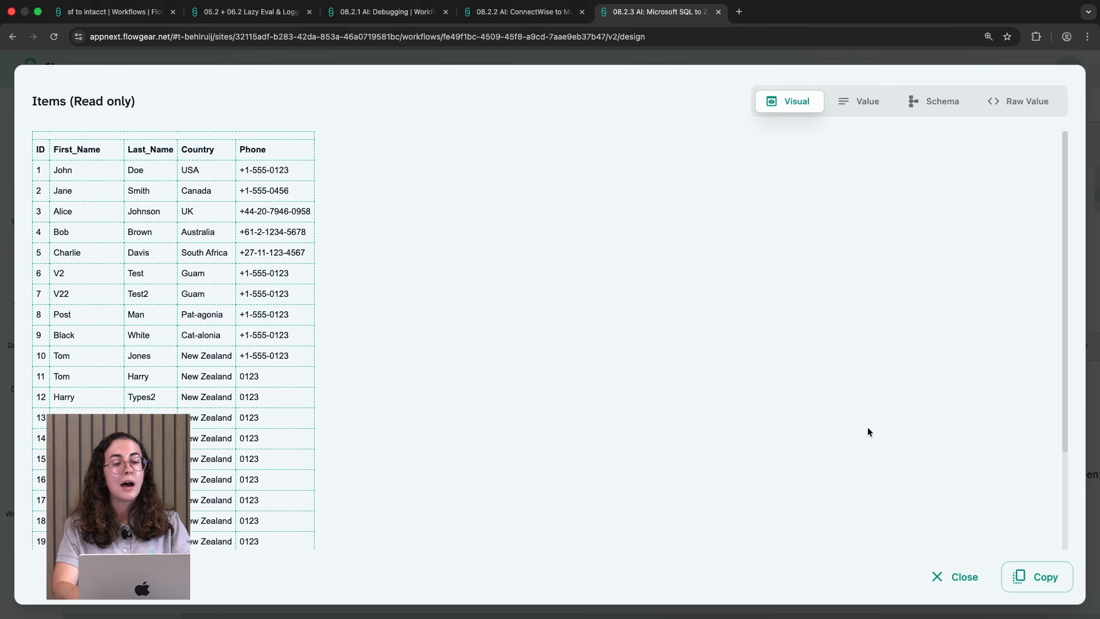
{"action": "left_click", "coordinate": [944, 566]}
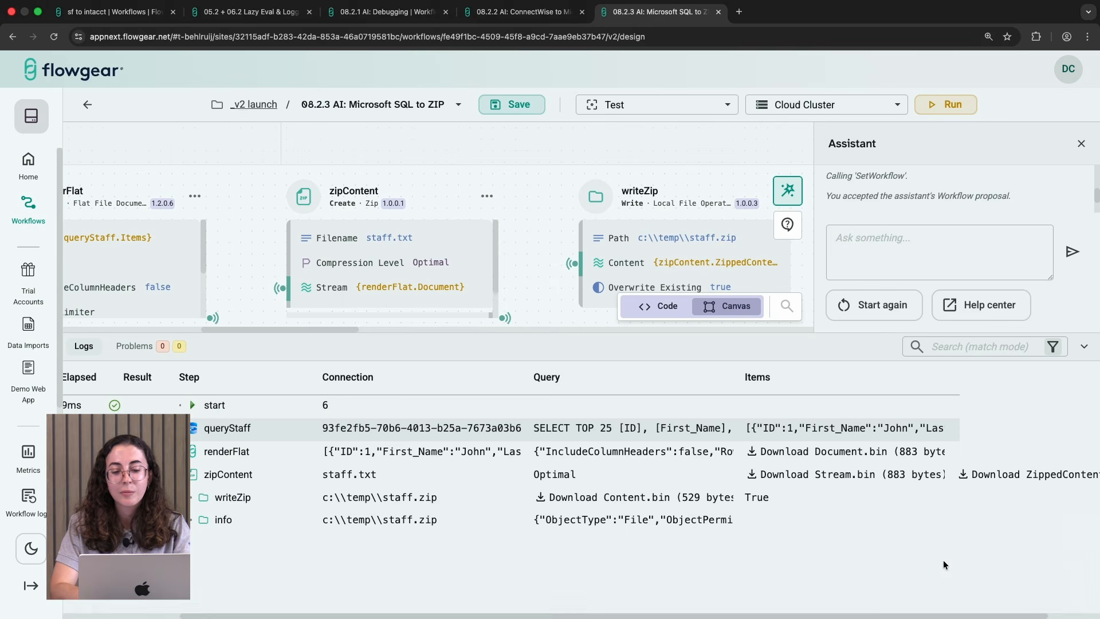
{"action": "scroll", "coordinate": [703, 549], "scroll_direction": "left", "scroll_amount": 3}
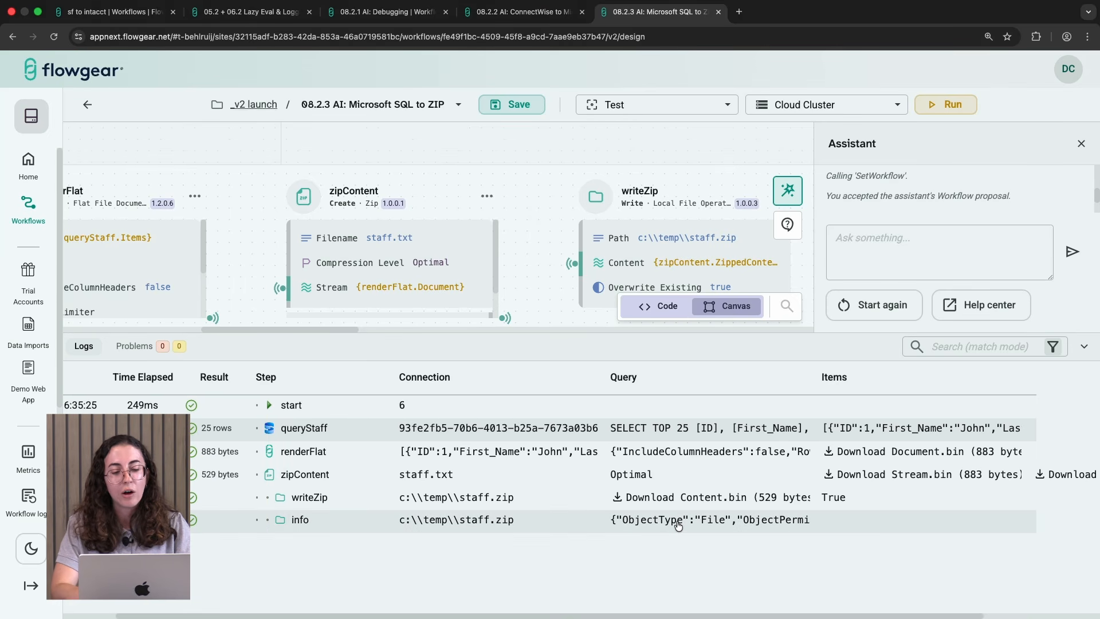
{"action": "scroll", "coordinate": [666, 569], "scroll_direction": "right", "scroll_amount": 5}
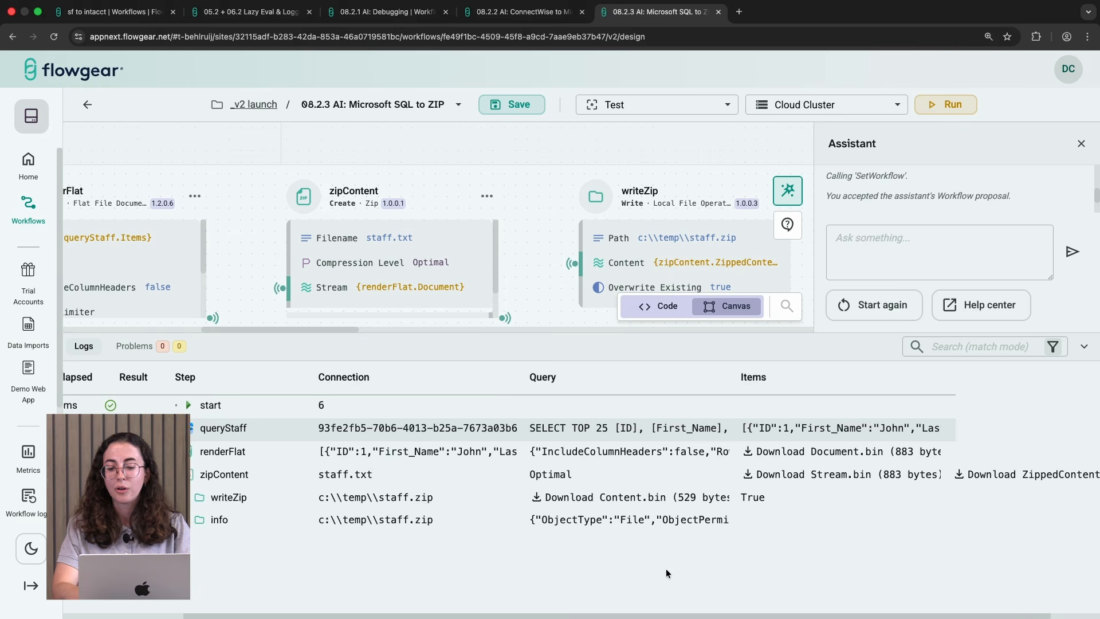
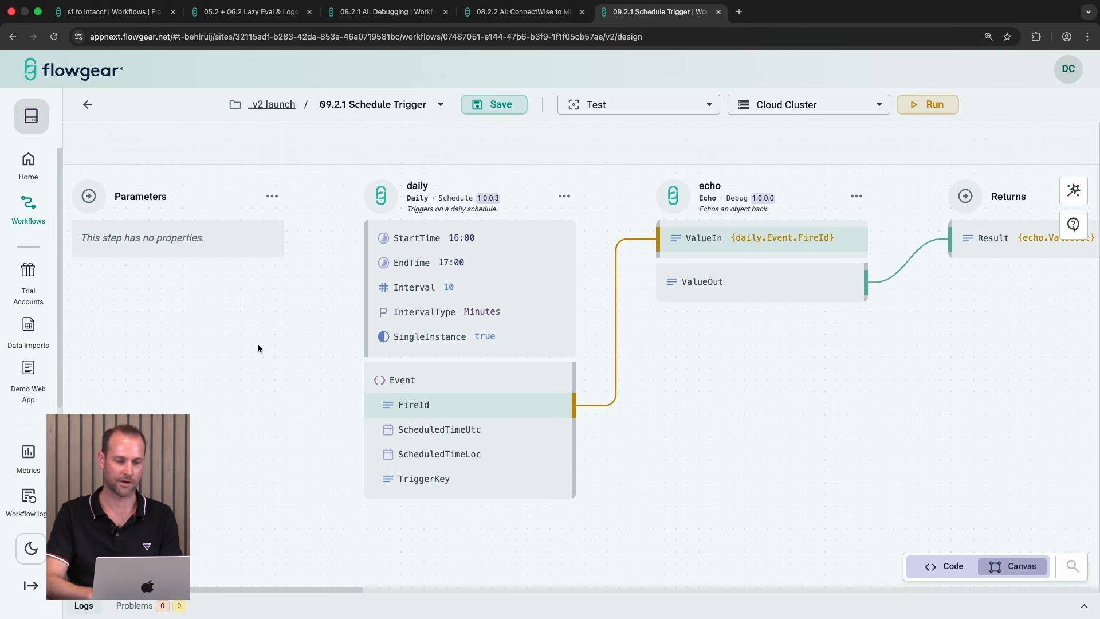
Step: Return to the workflow list and open the design of the 09.2.2 HTTP trigger workflow
{"action": "left_click", "coordinate": [89, 105]}
{"action": "left_click", "coordinate": [88, 106]}
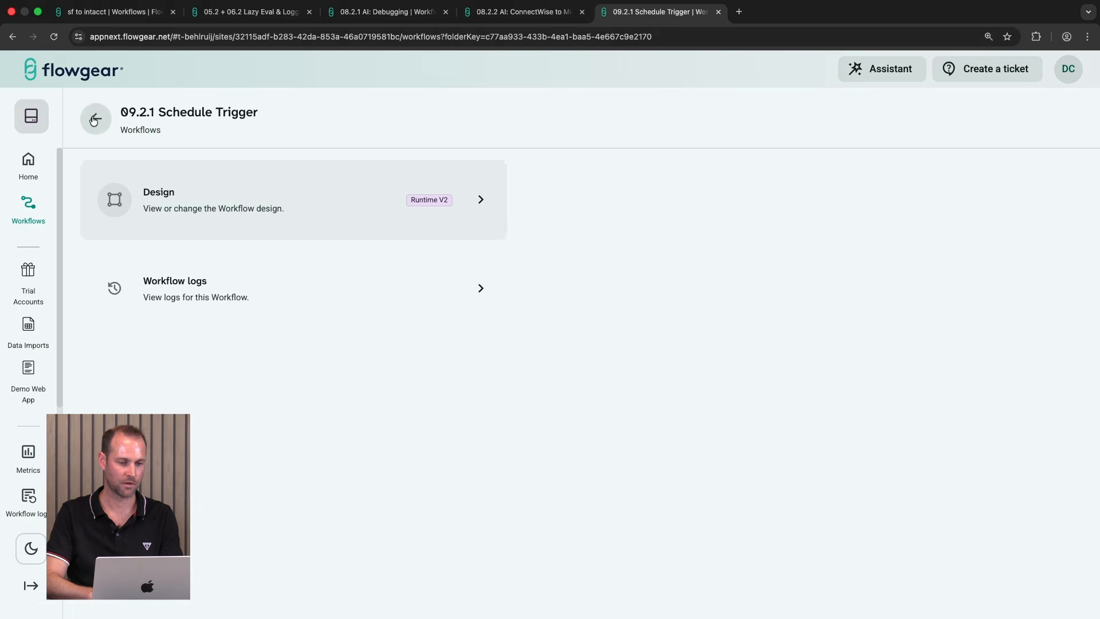
{"action": "scroll", "coordinate": [199, 377], "scroll_direction": "down", "scroll_amount": 1}
{"action": "left_click", "coordinate": [229, 527]}
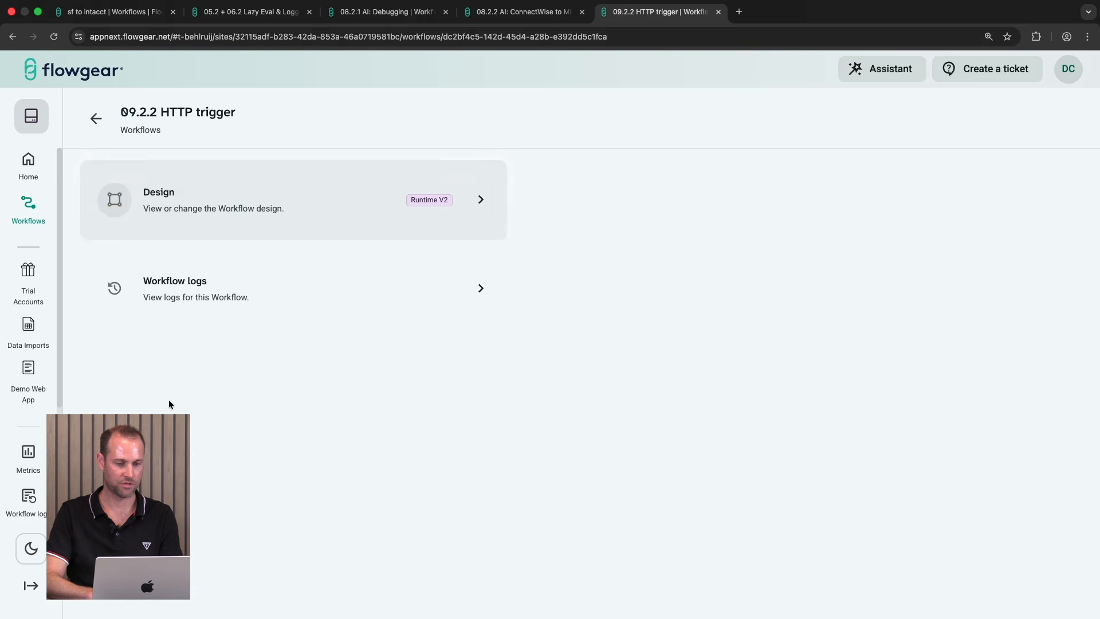
{"action": "left_click", "coordinate": [239, 210]}
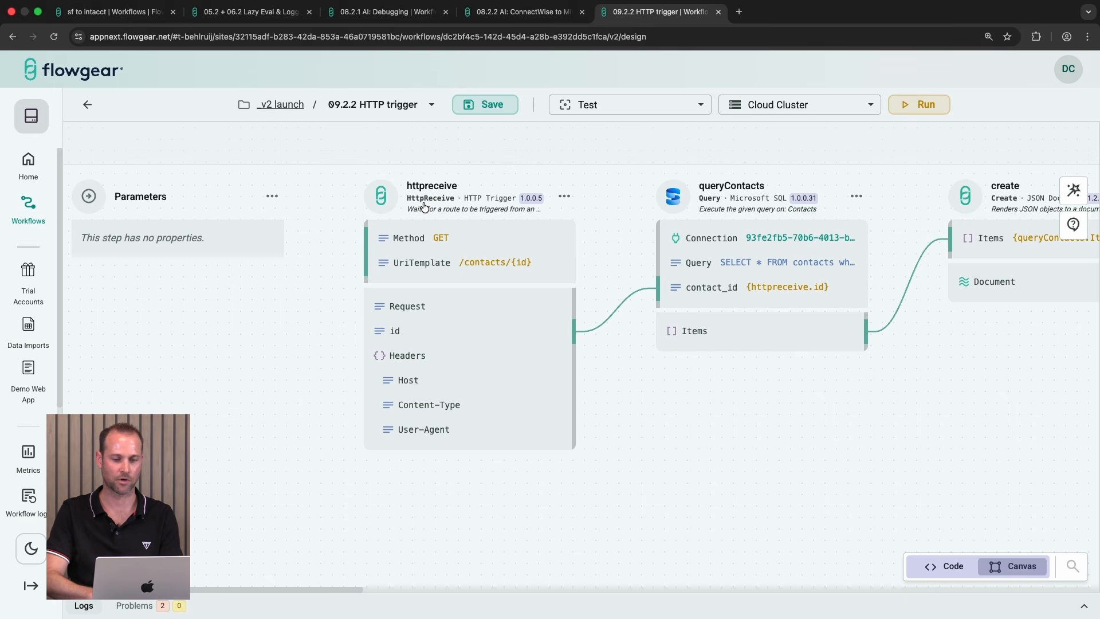
Step: Pan across the HTTP trigger workflow to review its httpreceive, queryContacts, create and httprespond nodes
{"action": "scroll", "coordinate": [488, 213], "scroll_direction": "right", "scroll_amount": 10}
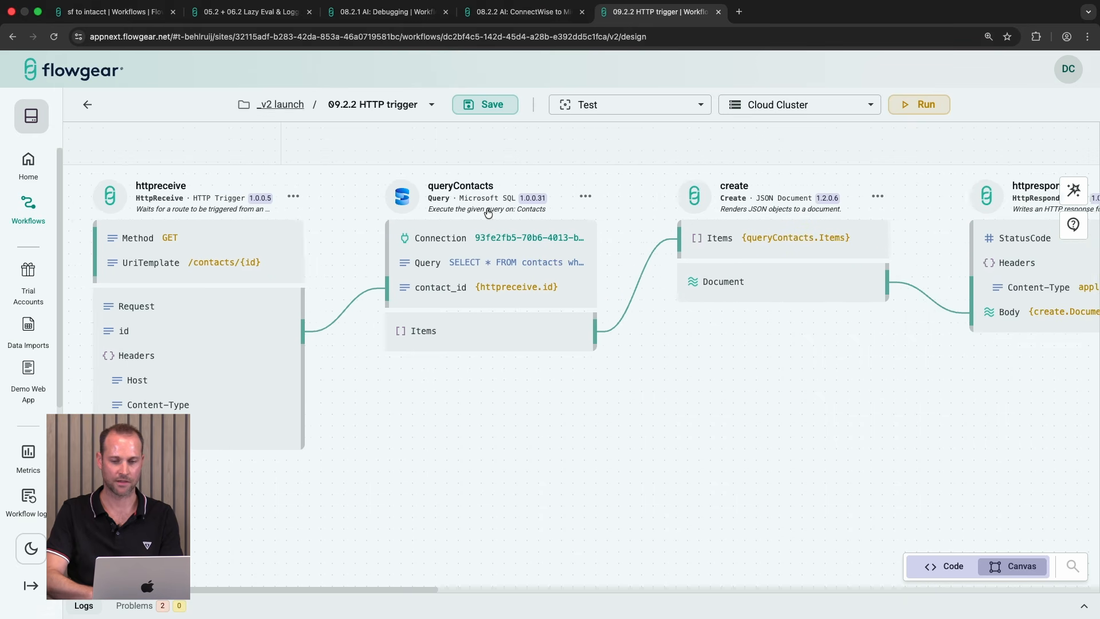
{"action": "scroll", "coordinate": [488, 213], "scroll_direction": "right", "scroll_amount": 1}
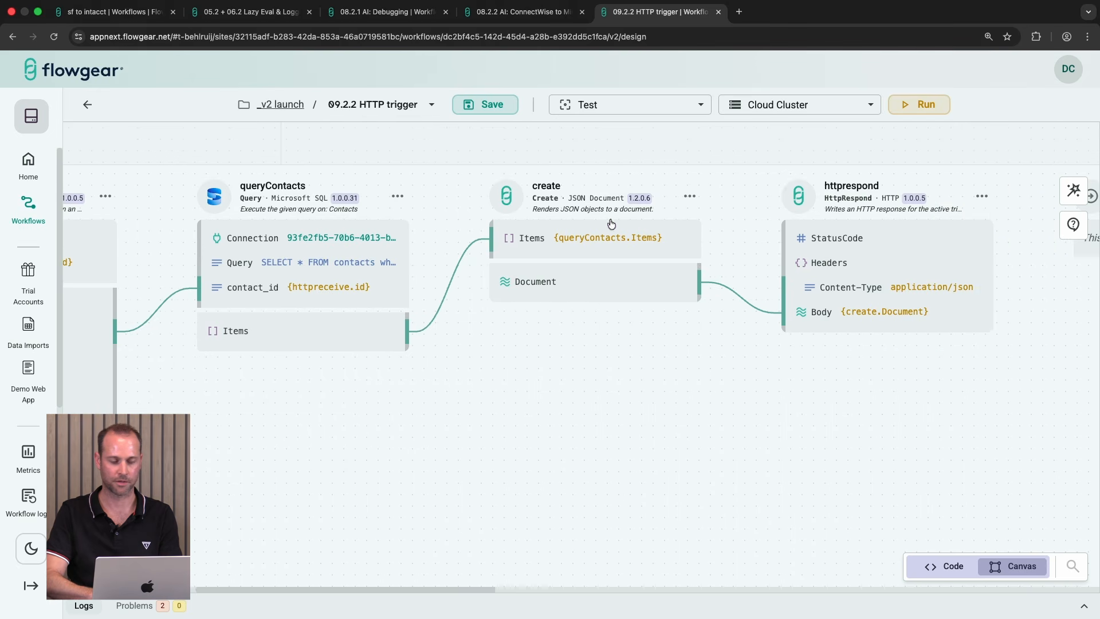
{"action": "scroll", "coordinate": [163, 213], "scroll_direction": "left", "scroll_amount": 6}
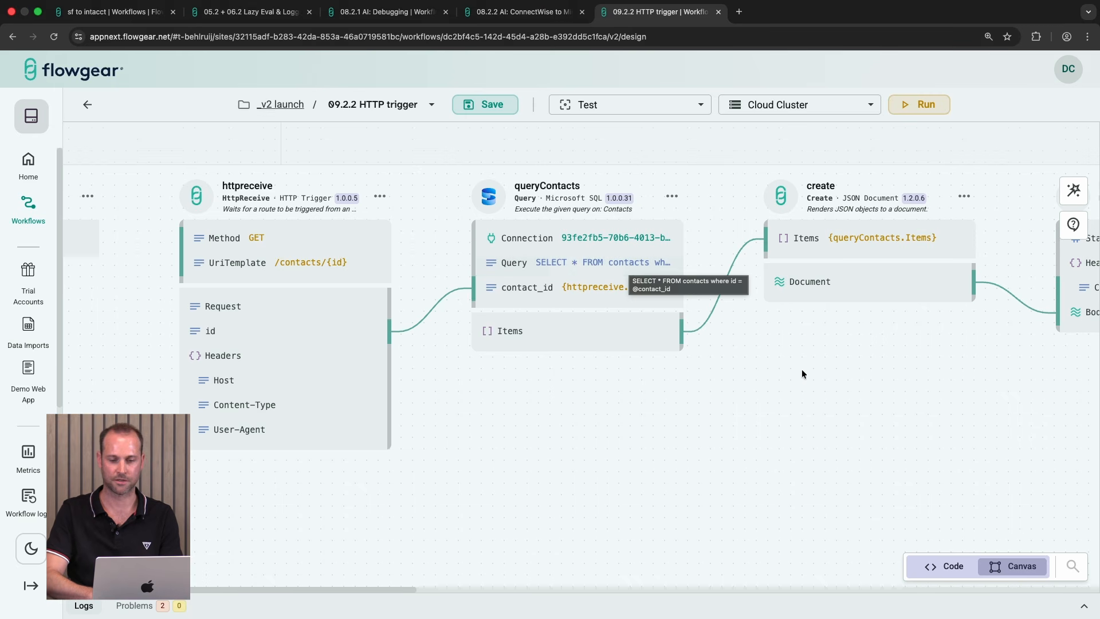
{"action": "scroll", "coordinate": [806, 370], "scroll_direction": "right", "scroll_amount": 5}
{"action": "scroll", "coordinate": [806, 375], "scroll_direction": "right", "scroll_amount": 5}
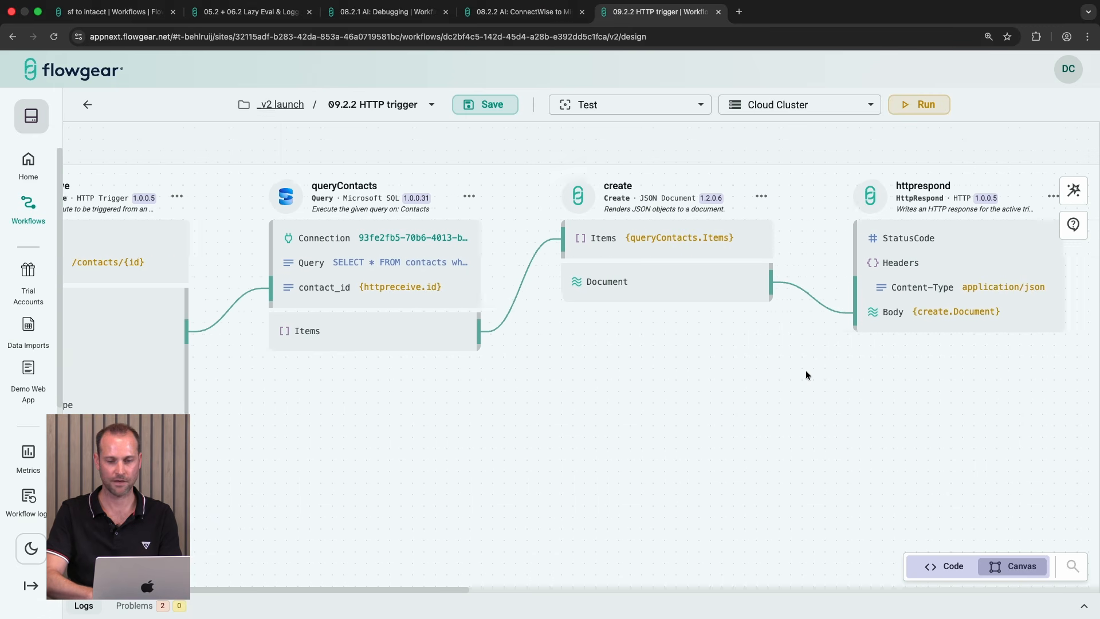
{"action": "scroll", "coordinate": [806, 374], "scroll_direction": "right", "scroll_amount": 1}
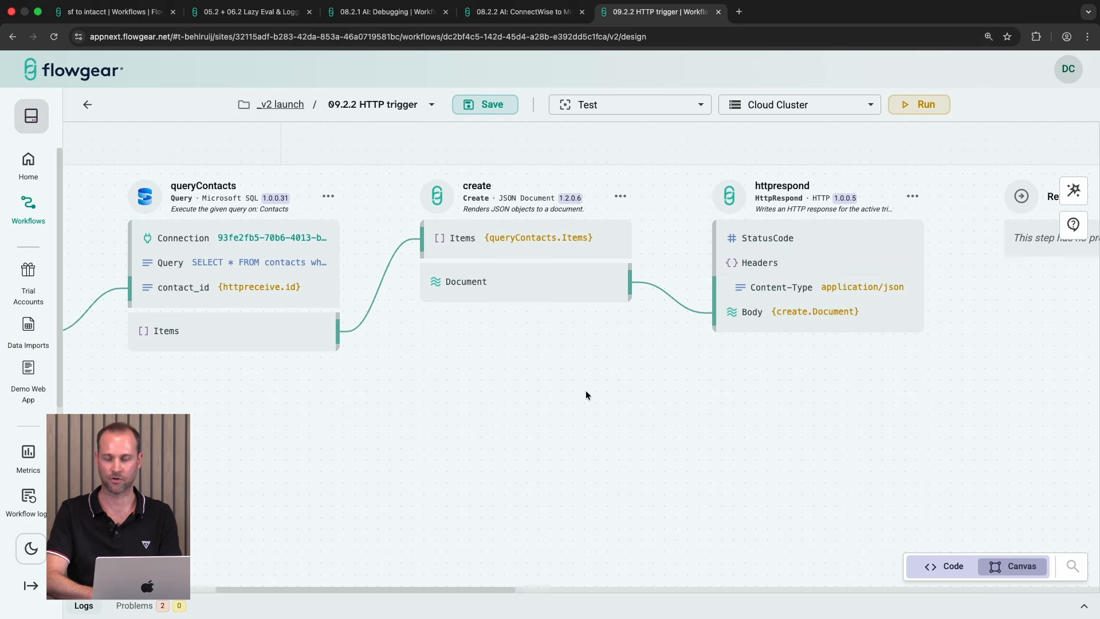
{"action": "scroll", "coordinate": [586, 390], "scroll_direction": "left", "scroll_amount": 10}
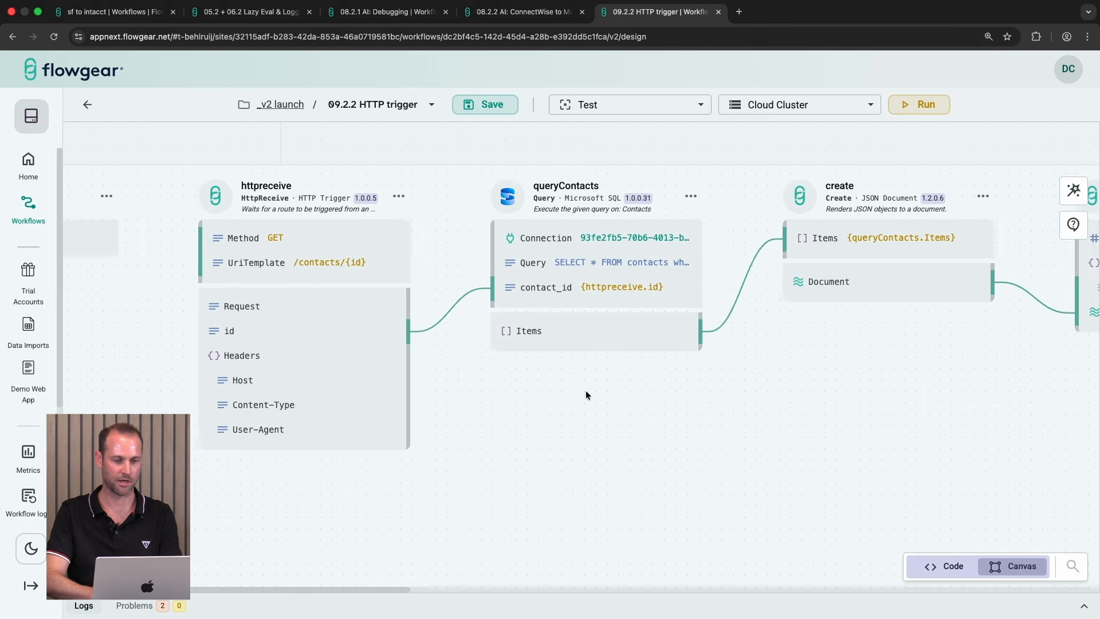
Step: Open the 09.2.3 MCP tool trigger workflow's design and review its mcpreceive, expense approval and response nodes
{"action": "left_click", "coordinate": [87, 105]}
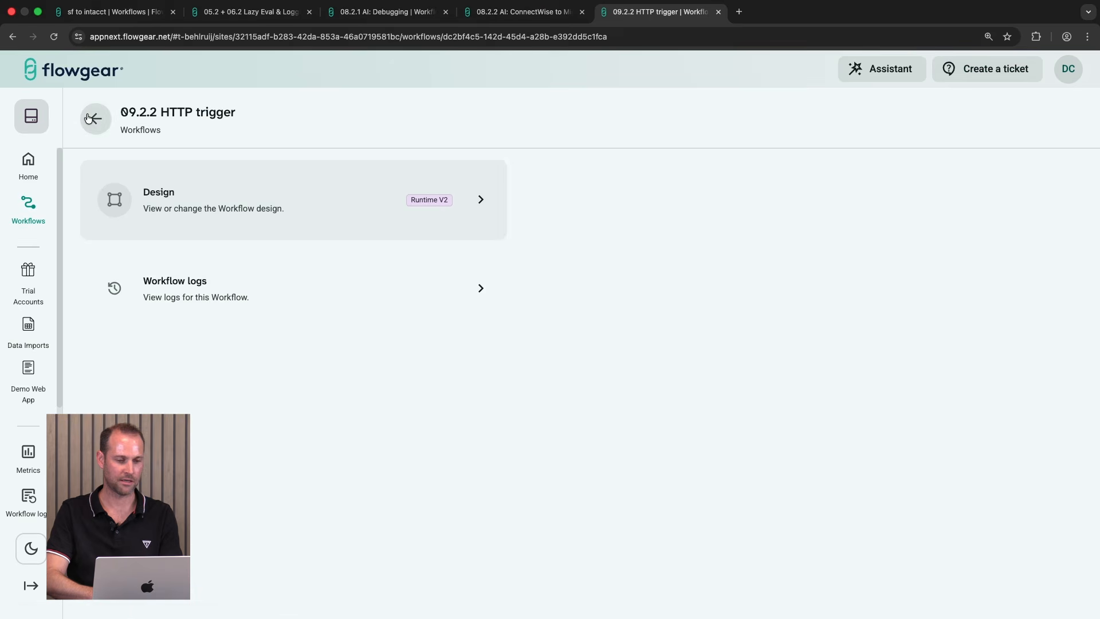
{"action": "left_click", "coordinate": [87, 113]}
{"action": "scroll", "coordinate": [204, 404], "scroll_direction": "down", "scroll_amount": 2}
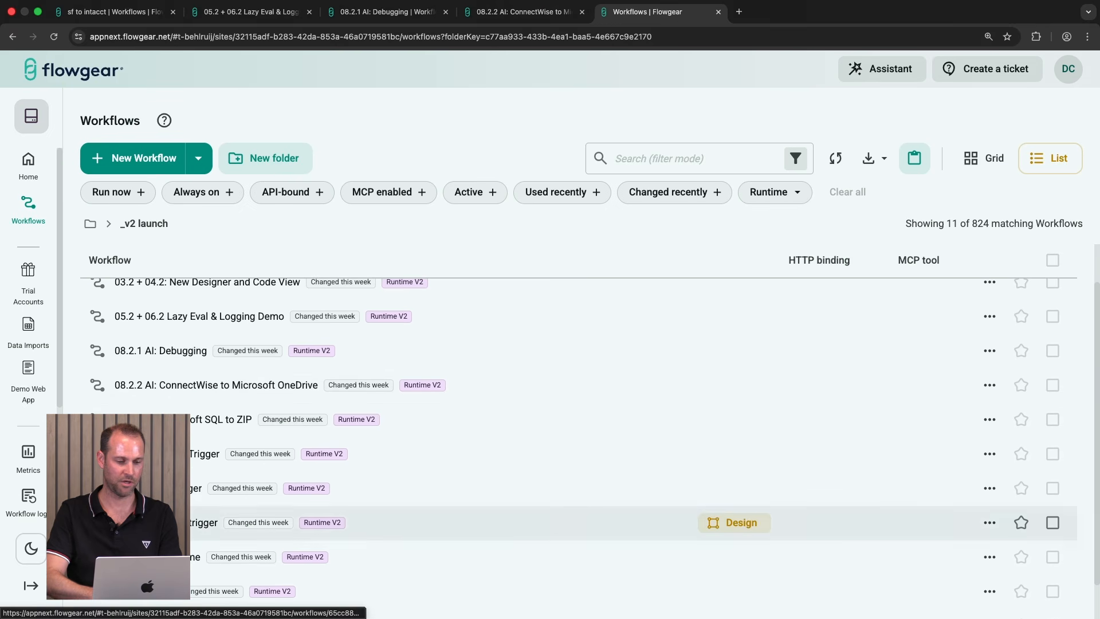
{"action": "left_click", "coordinate": [177, 521]}
{"action": "left_click", "coordinate": [253, 224]}
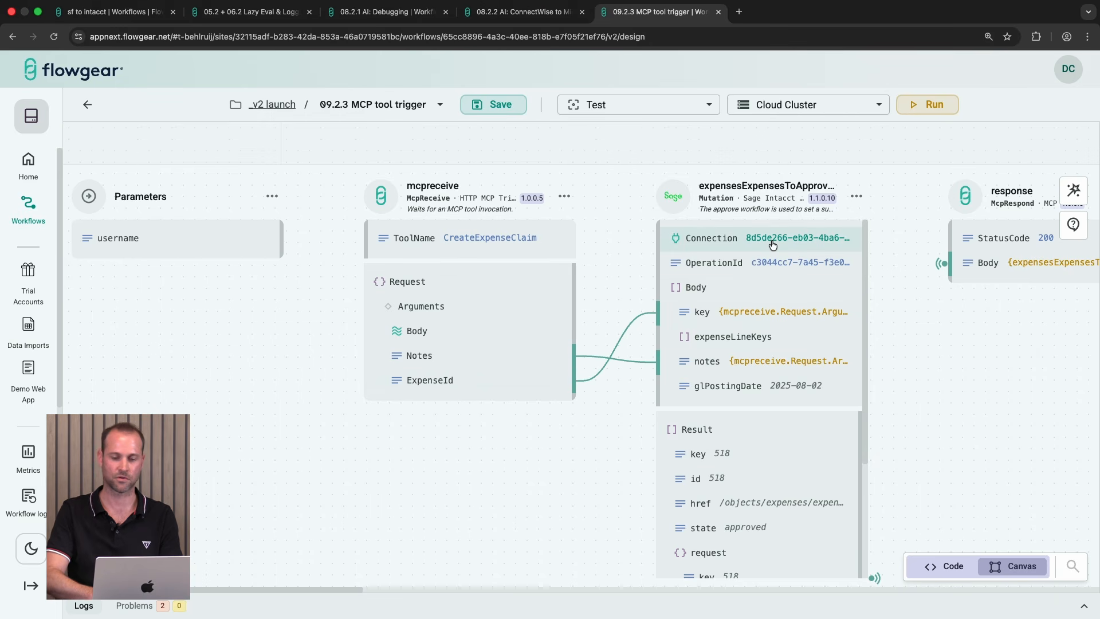
{"action": "scroll", "coordinate": [932, 361], "scroll_direction": "right", "scroll_amount": 5}
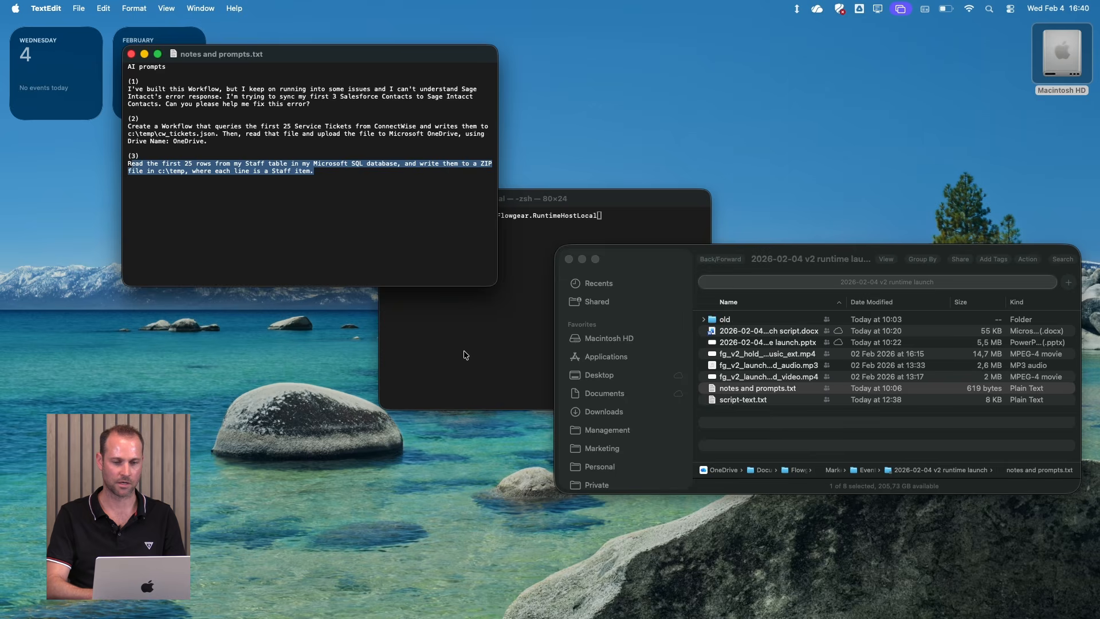
Step: Switch to Terminal and launch ./Flowgear.RuntimeHostLocal to start the local runtime host
{"action": "left_click", "coordinate": [466, 355]}
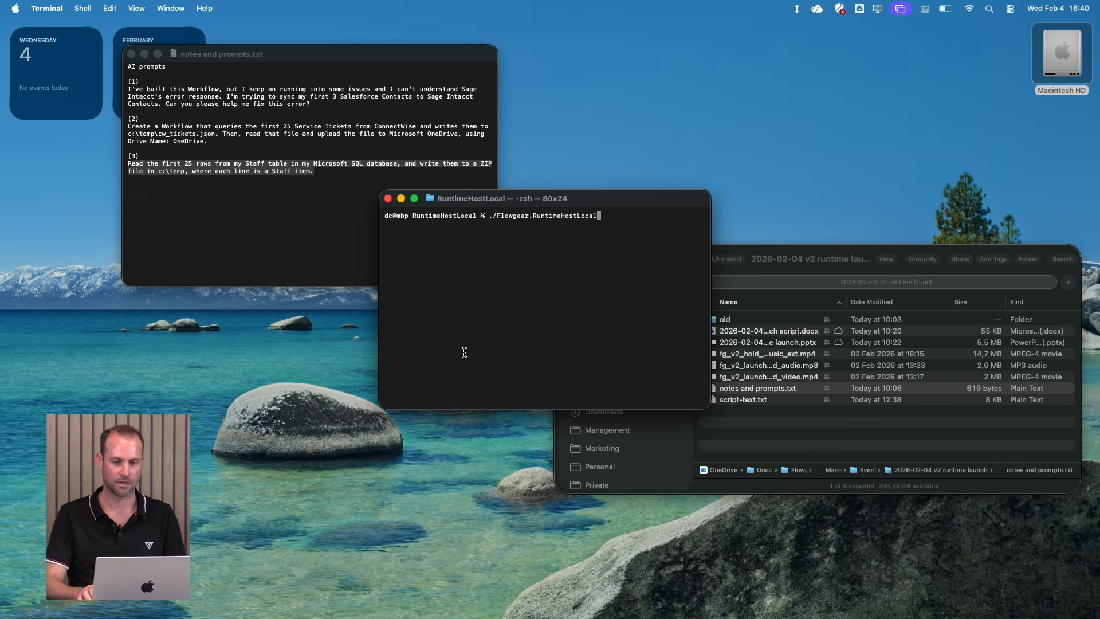
{"action": "key", "text": "Return"}
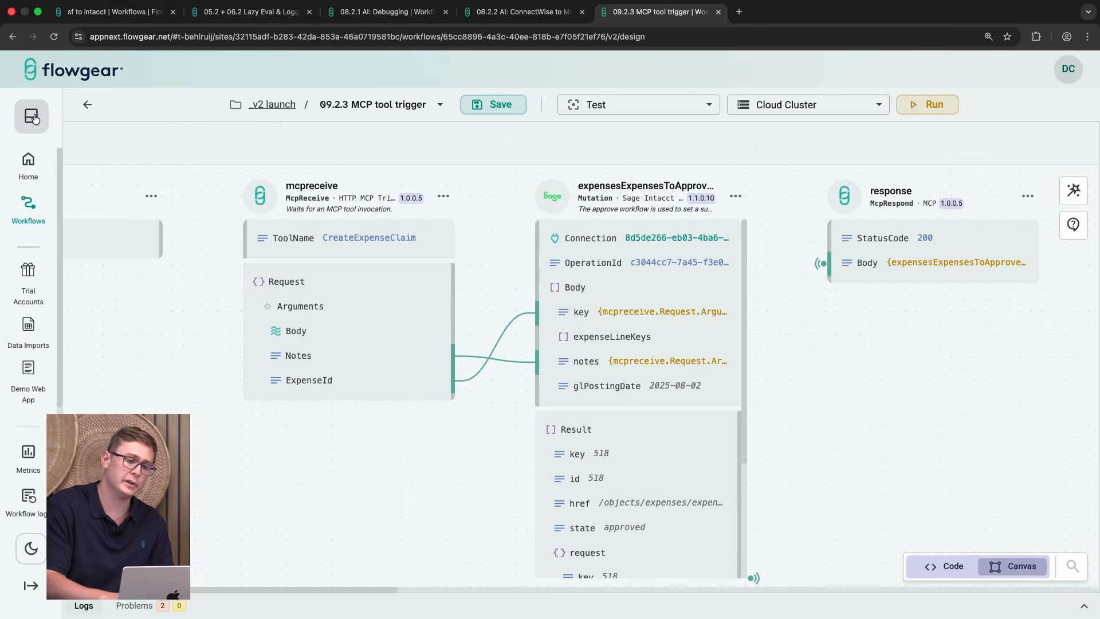
Step: Open the site's Clusters settings and look at the New local Cluster dialog, then cancel it
{"action": "left_click", "coordinate": [31, 116]}
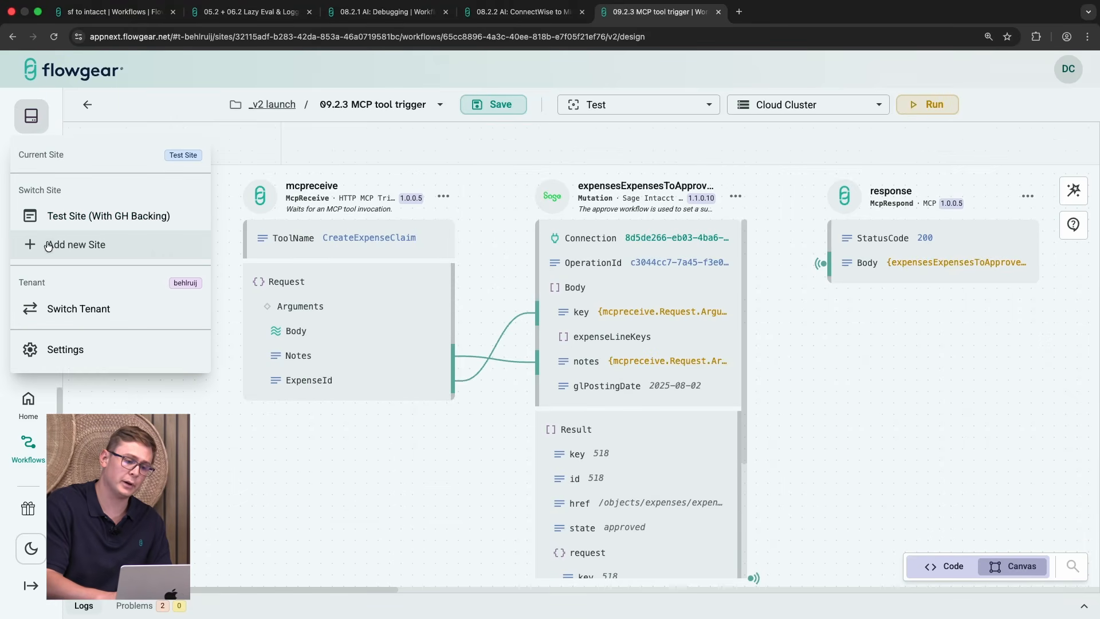
{"action": "left_click", "coordinate": [61, 359]}
{"action": "left_click", "coordinate": [33, 384]}
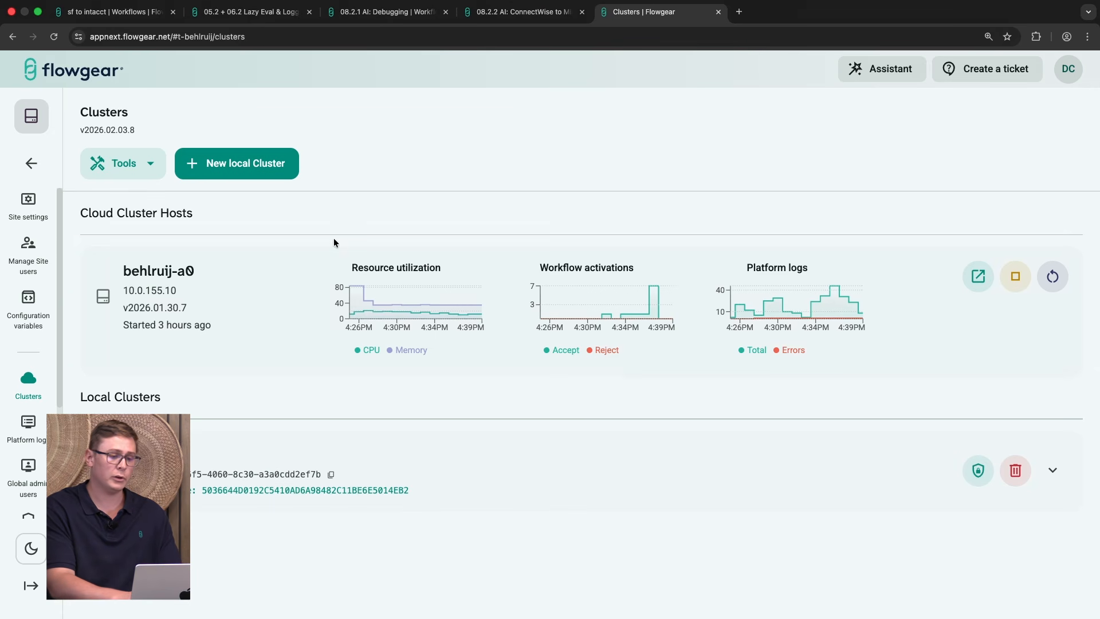
{"action": "left_click", "coordinate": [279, 176]}
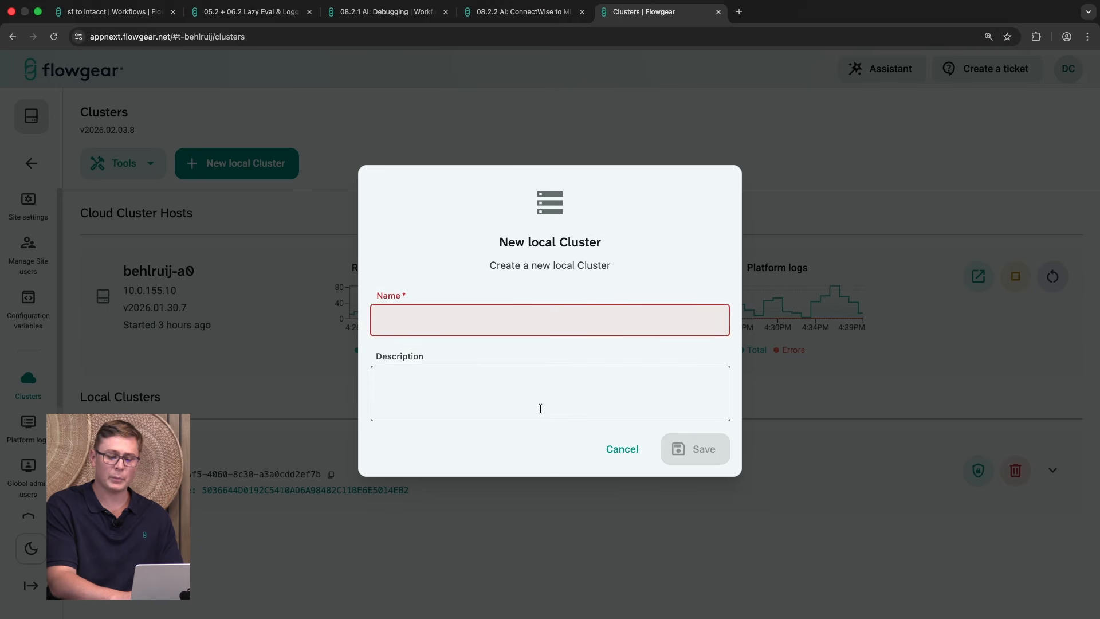
{"action": "left_click", "coordinate": [612, 453]}
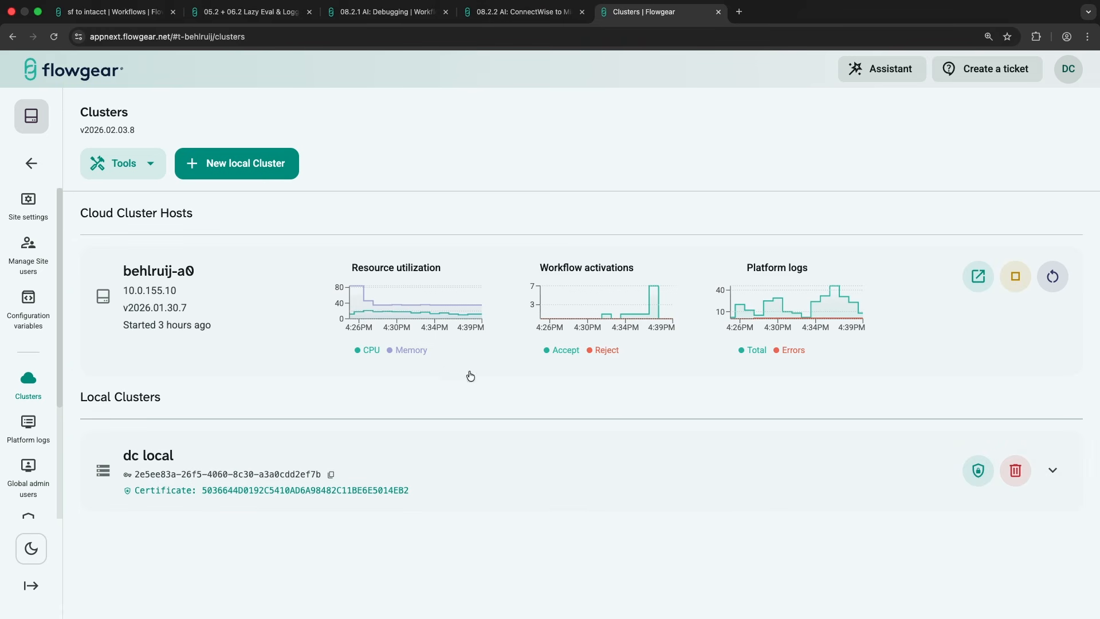
Step: Open the 10.2 Local Runtime workflow and review its readSource, parseCsv, createCsv and writeFile nodes
{"action": "left_click", "coordinate": [32, 167]}
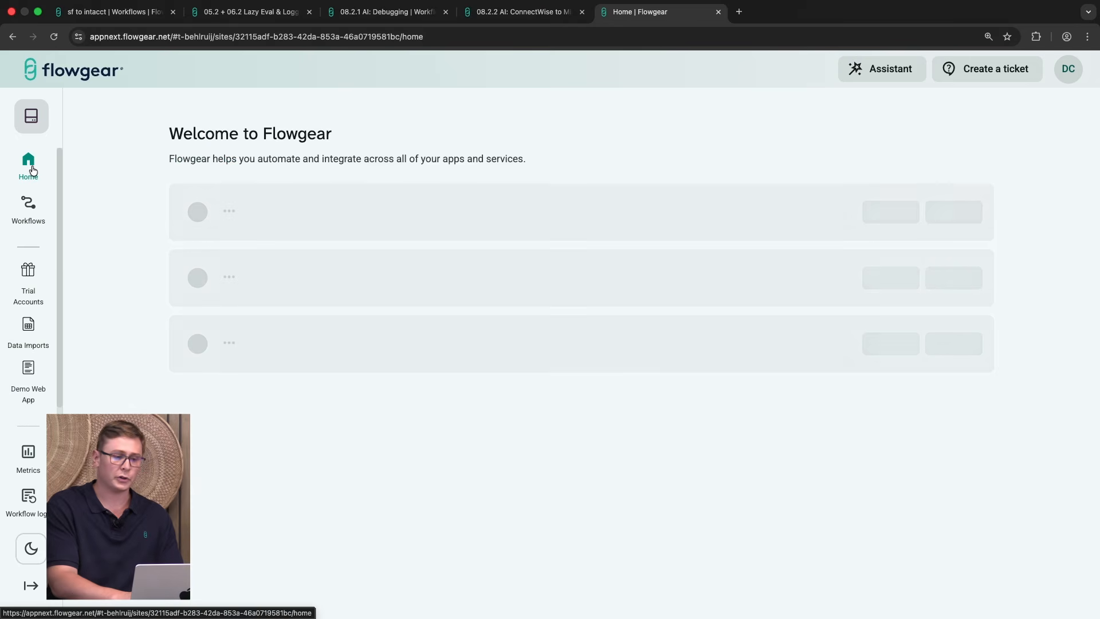
{"action": "left_click", "coordinate": [28, 205]}
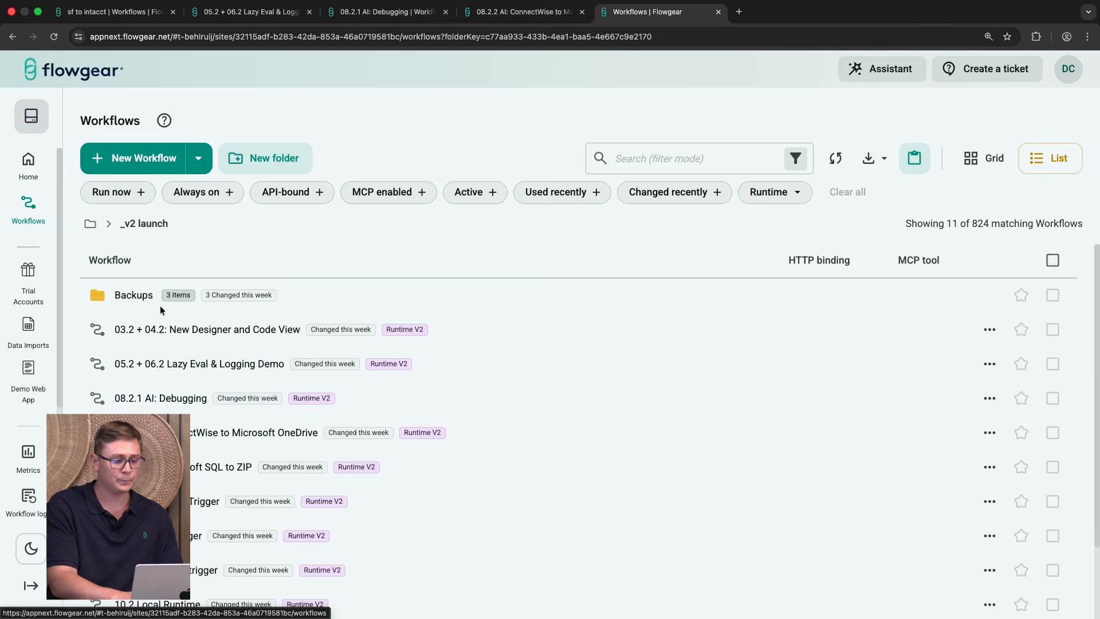
{"action": "scroll", "coordinate": [172, 401], "scroll_direction": "down", "scroll_amount": 3}
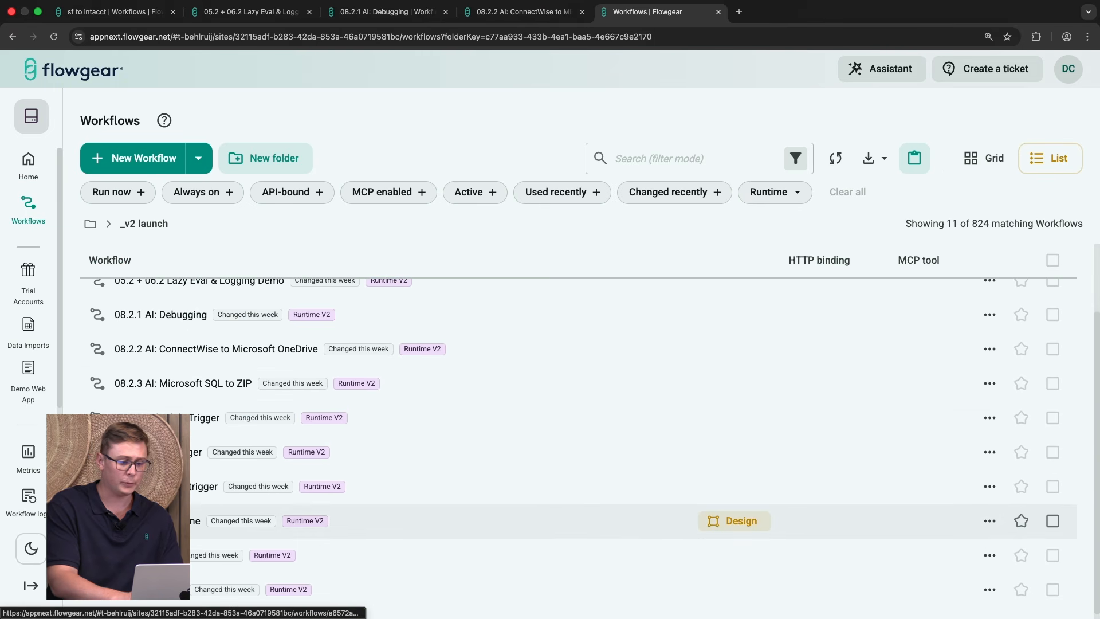
{"action": "left_click", "coordinate": [172, 520]}
{"action": "left_click", "coordinate": [273, 206]}
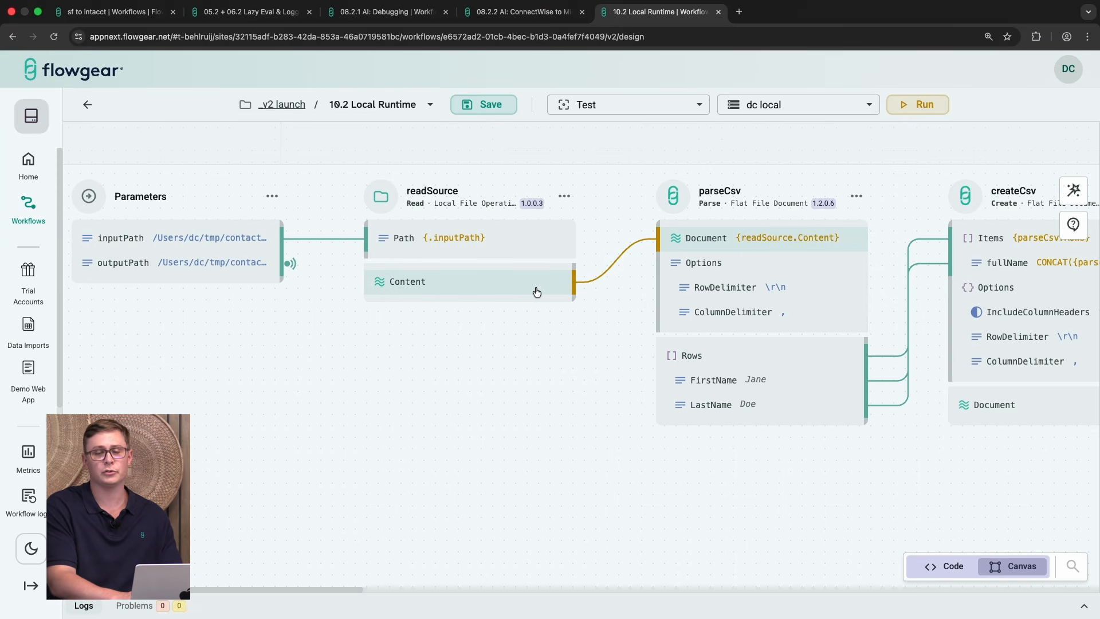
{"action": "scroll", "coordinate": [536, 292], "scroll_direction": "right", "scroll_amount": 5}
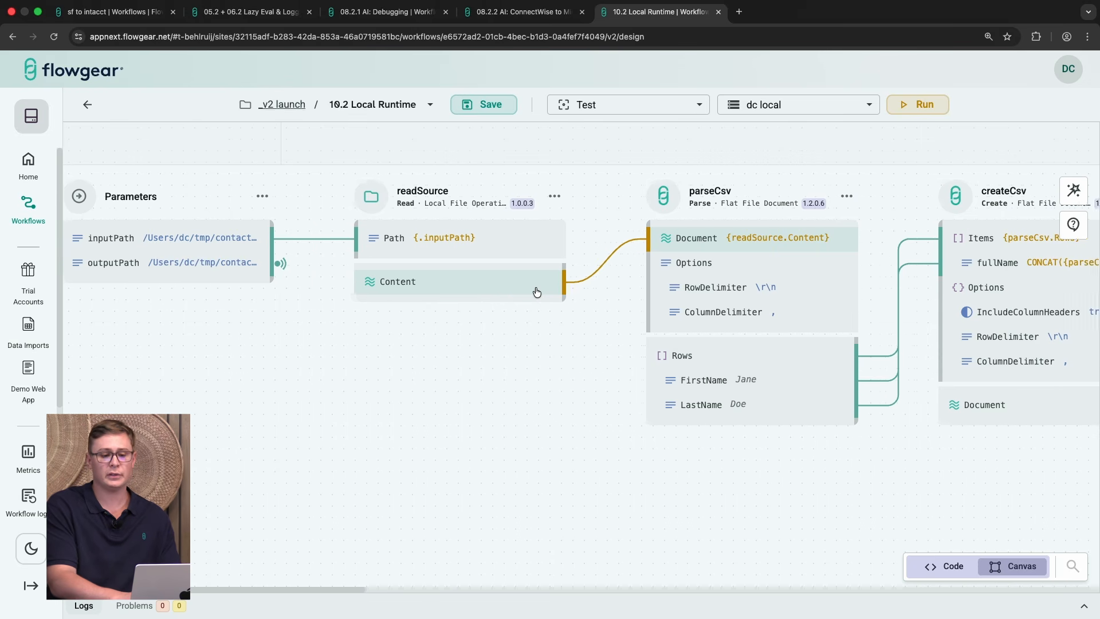
{"action": "scroll", "coordinate": [537, 292], "scroll_direction": "right", "scroll_amount": 3}
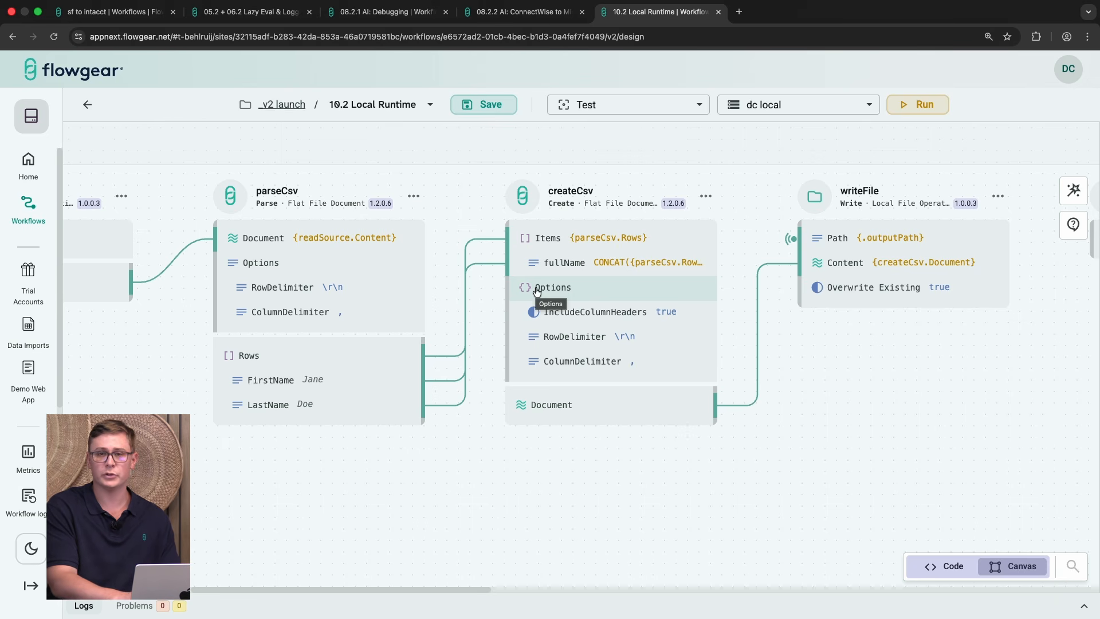
{"action": "scroll", "coordinate": [537, 292], "scroll_direction": "left", "scroll_amount": 7}
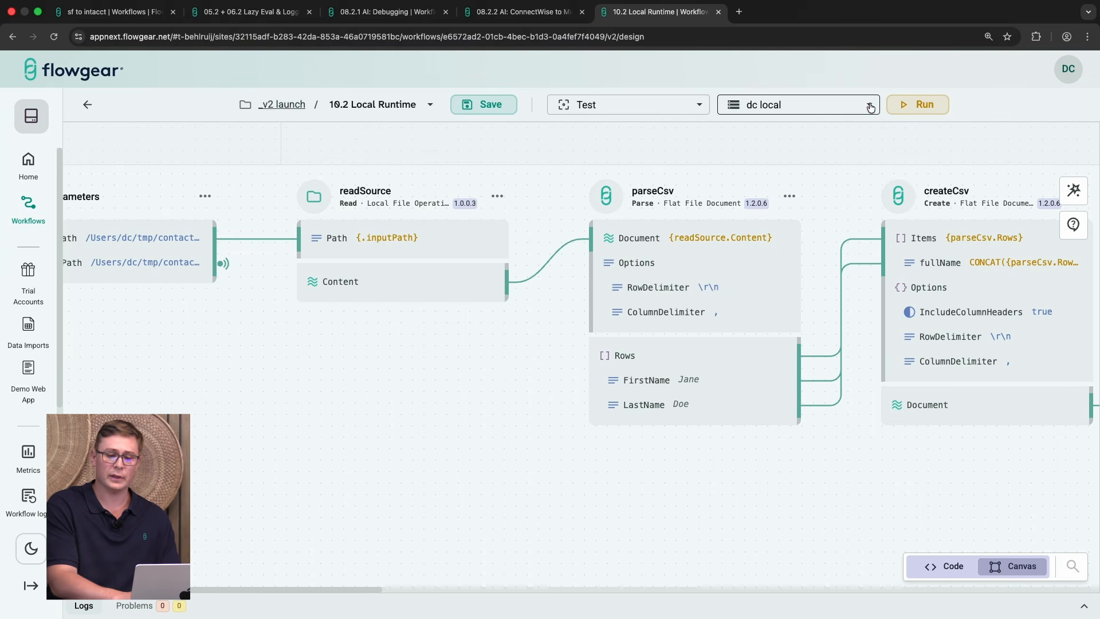
Step: Run the 10.2 Local Runtime workflow on the dc local cluster
{"action": "left_click", "coordinate": [871, 108]}
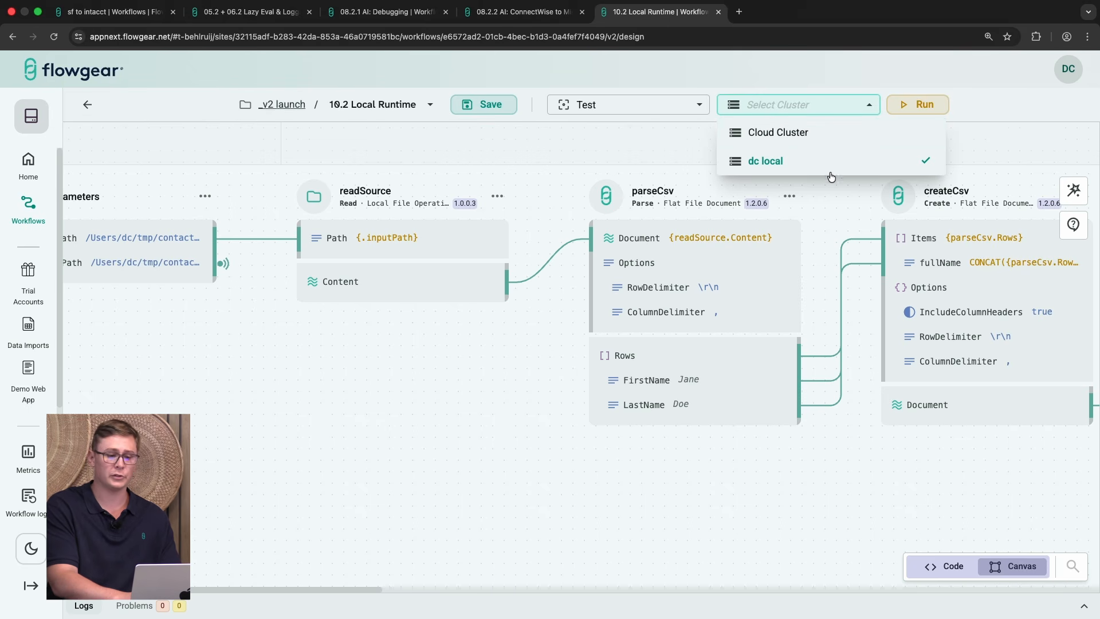
{"action": "left_click", "coordinate": [746, 462]}
{"action": "left_click", "coordinate": [931, 107]}
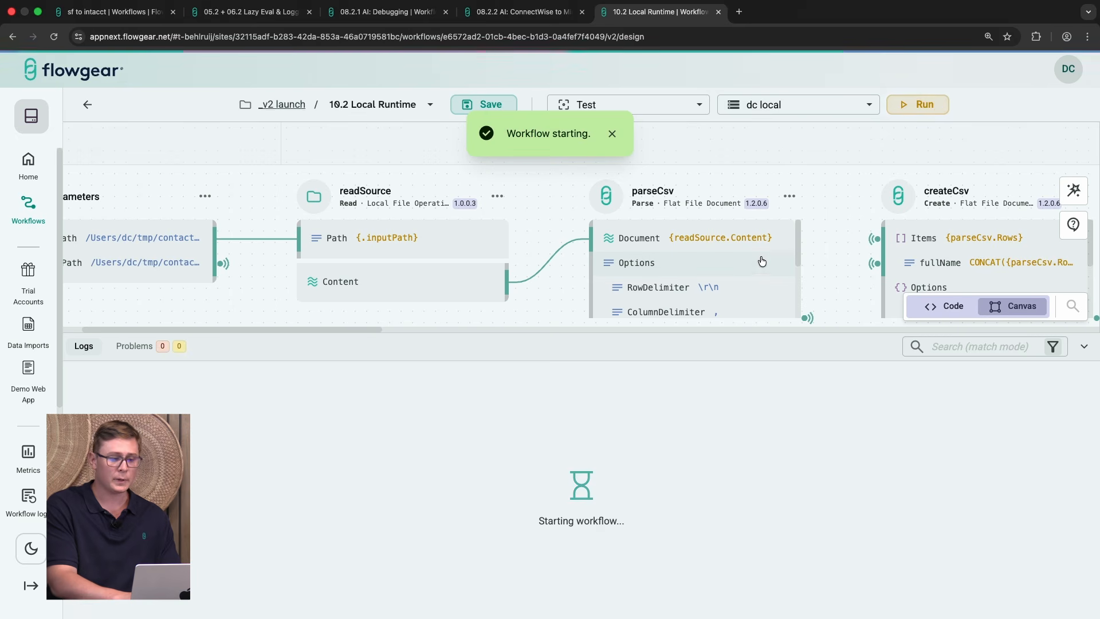